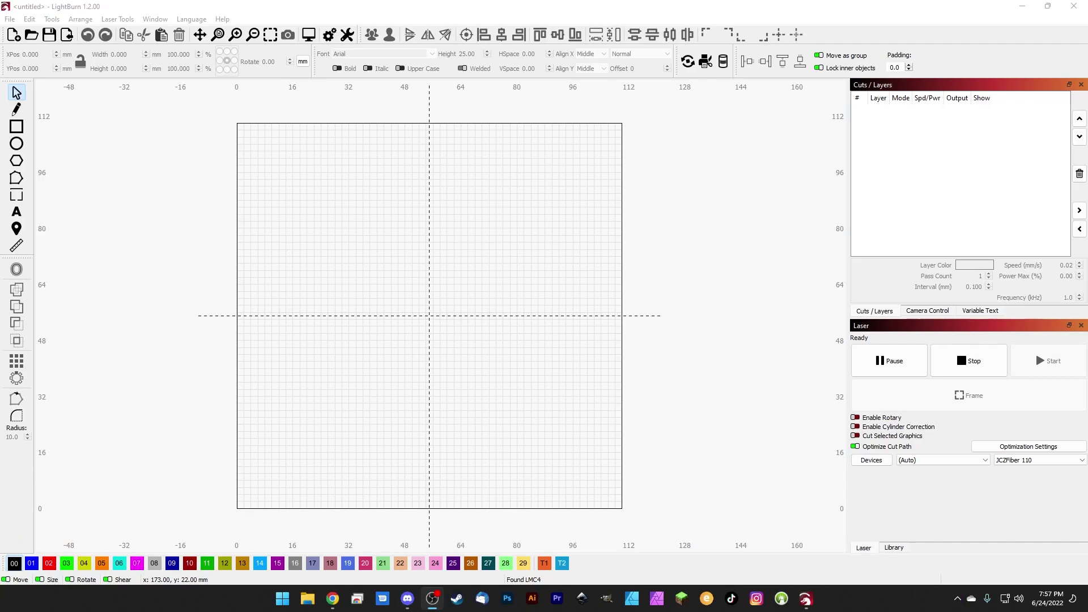
# Review the basic device settings of the JCZFiber 110 laser
pyautogui.click(346, 35)
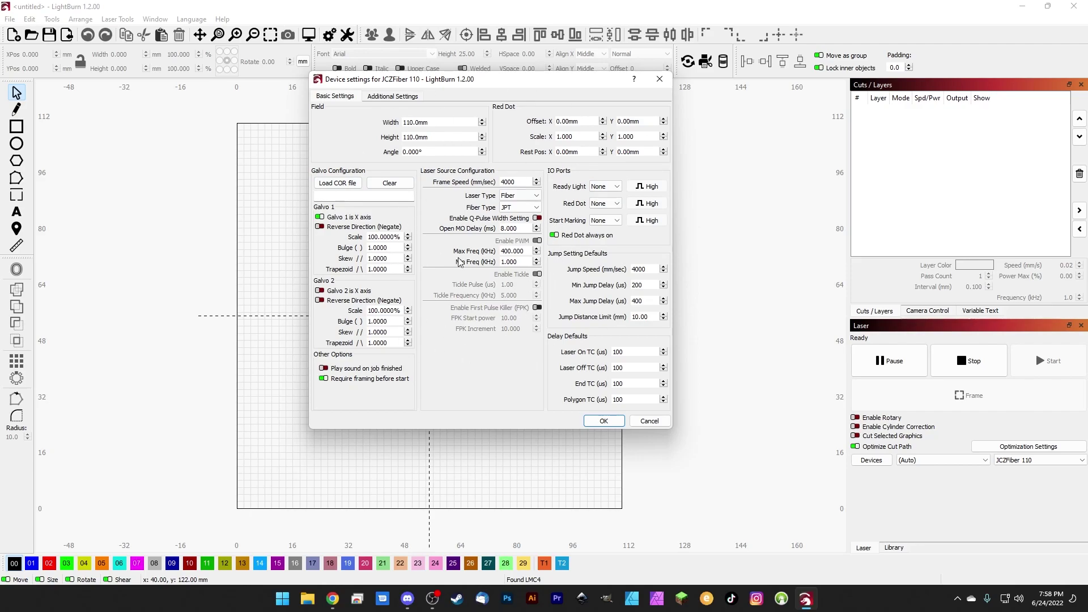
pyautogui.click(604, 421)
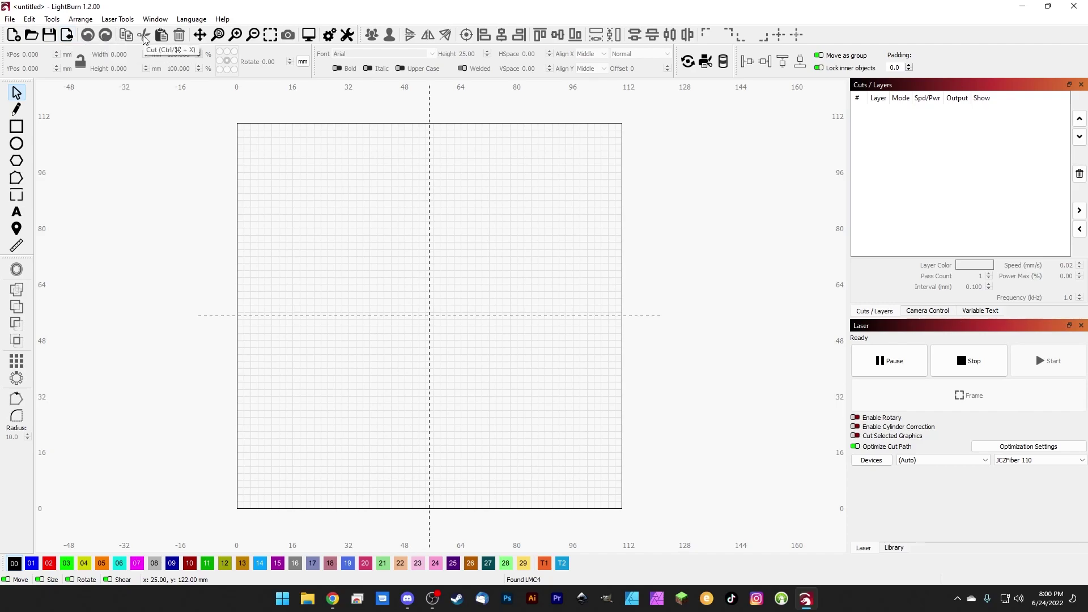
# Pan around the empty work area and fit the whole page in view
pyautogui.click(201, 33)
pyautogui.moveTo(418, 228); pyautogui.dragTo(380, 184)
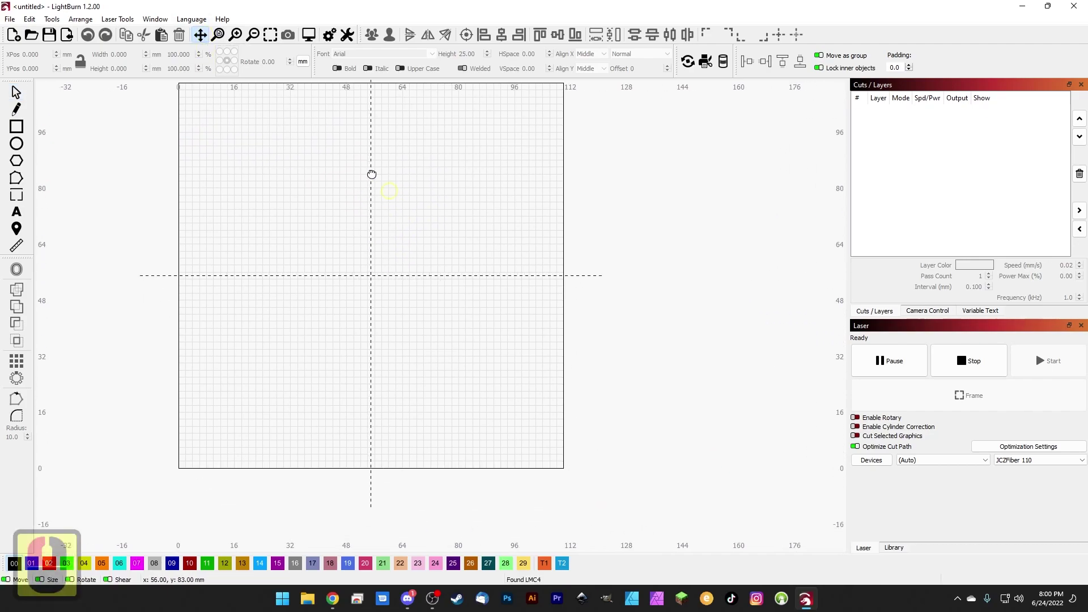
pyautogui.moveTo(318, 216); pyautogui.dragTo(372, 226)
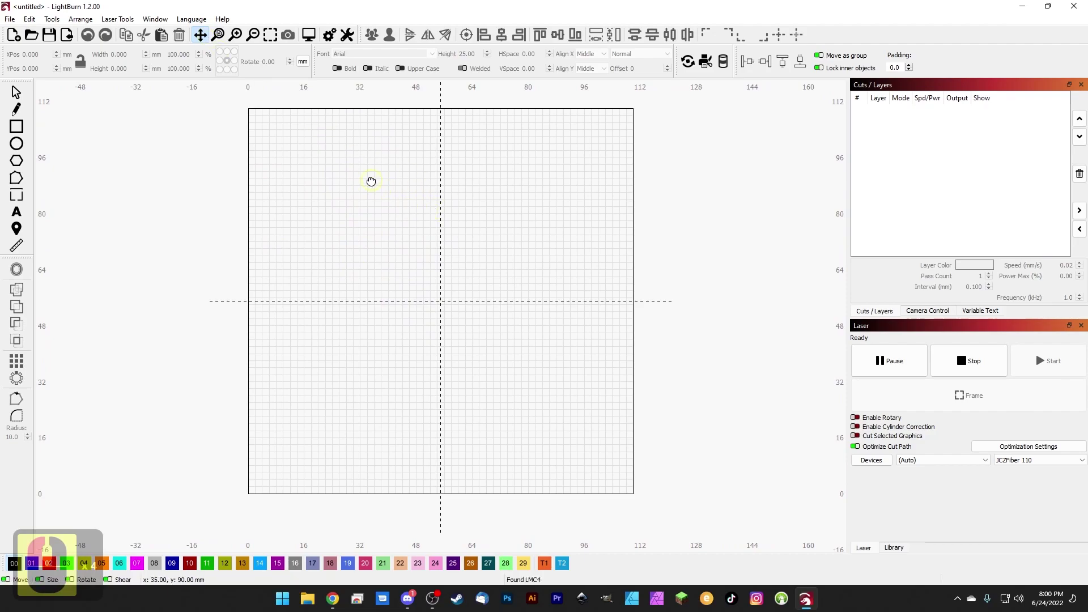
pyautogui.moveTo(338, 192); pyautogui.dragTo(311, 201)
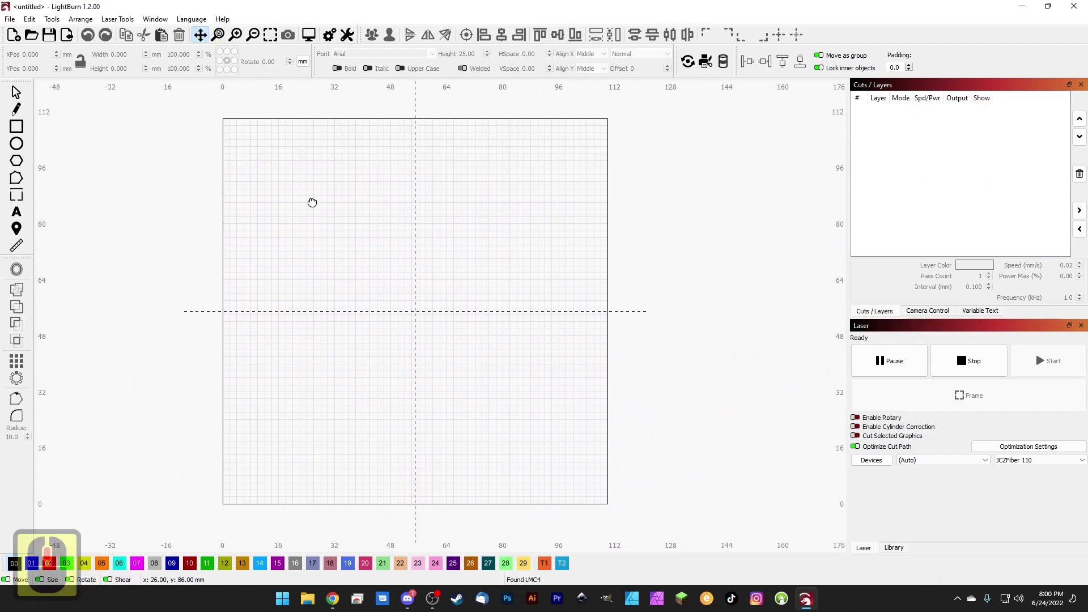
pyautogui.click(220, 38)
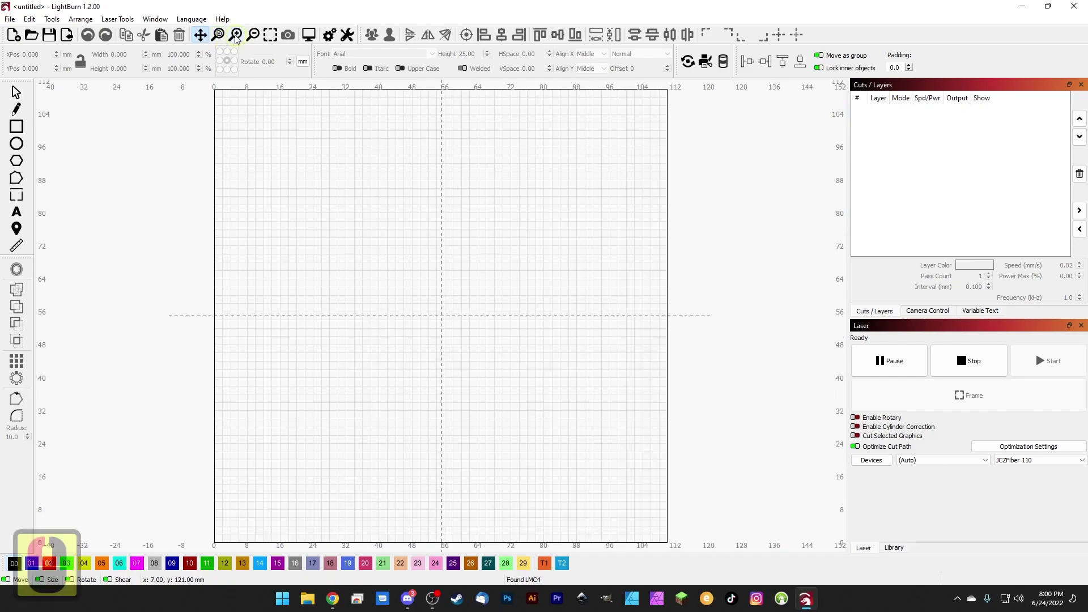
pyautogui.click(235, 36)
pyautogui.click(254, 36)
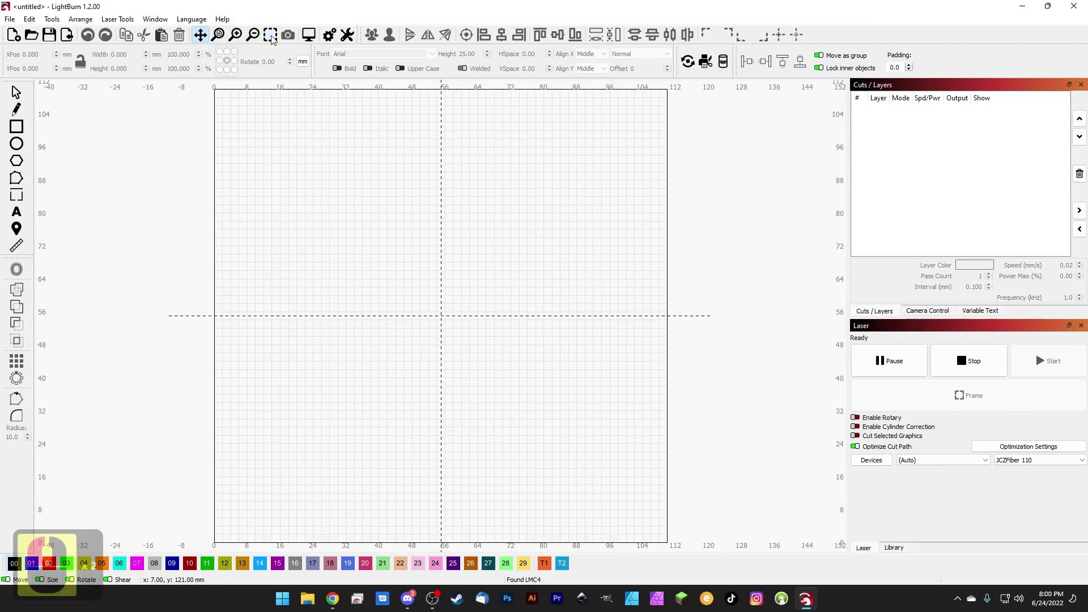
# Draw an ellipse about 29 mm wide and 18 mm high in the page's upper-left area and frame it in the view
pyautogui.click(17, 144)
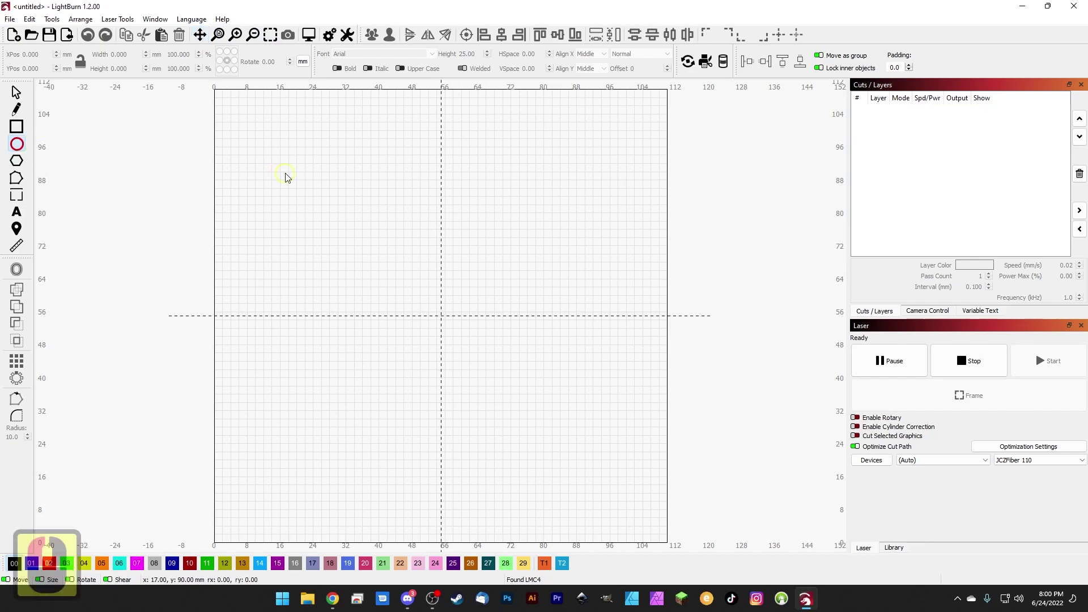
pyautogui.moveTo(284, 171); pyautogui.dragTo(404, 246)
pyautogui.click(276, 35)
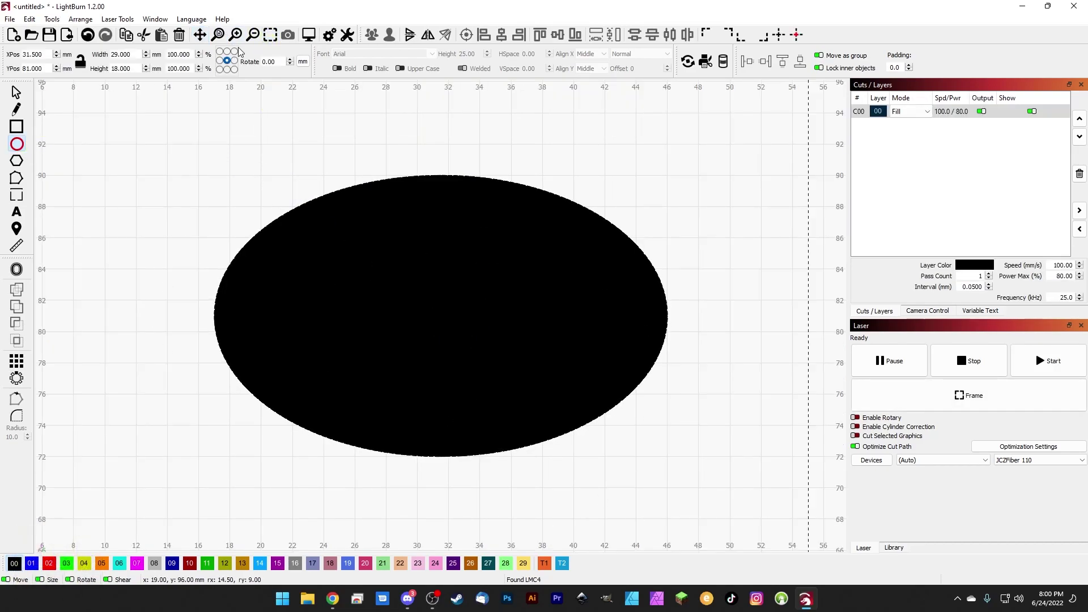
pyautogui.click(217, 35)
# Delete the ellipse from the page
pyautogui.click(16, 93)
pyautogui.click(316, 201)
pyautogui.press('Delete')
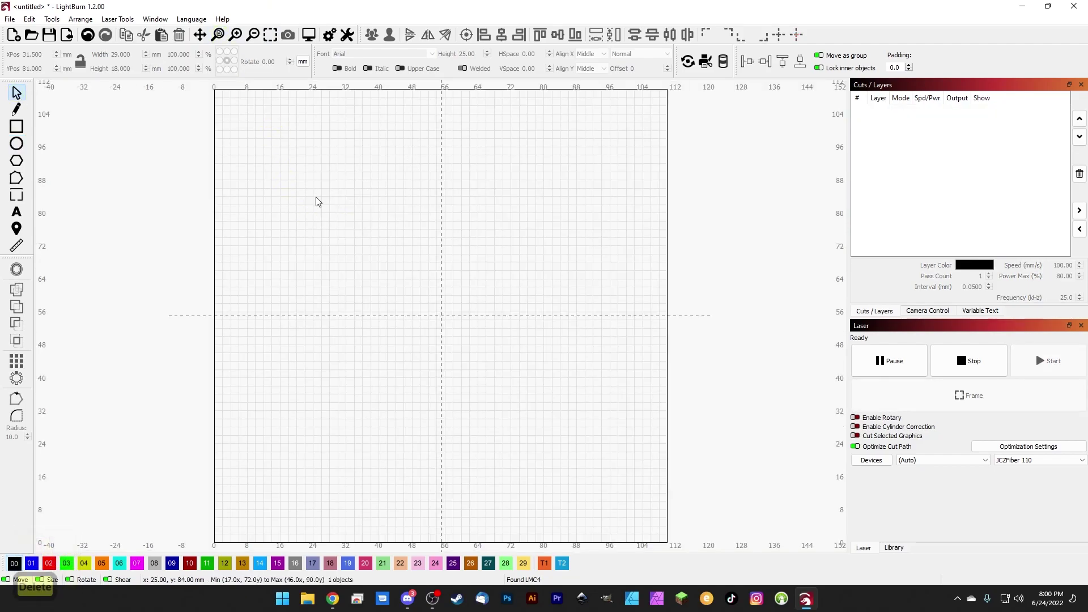
# Draw an ellipse about 30 mm wide and 21 mm high and preview its laser job
pyautogui.click(16, 144)
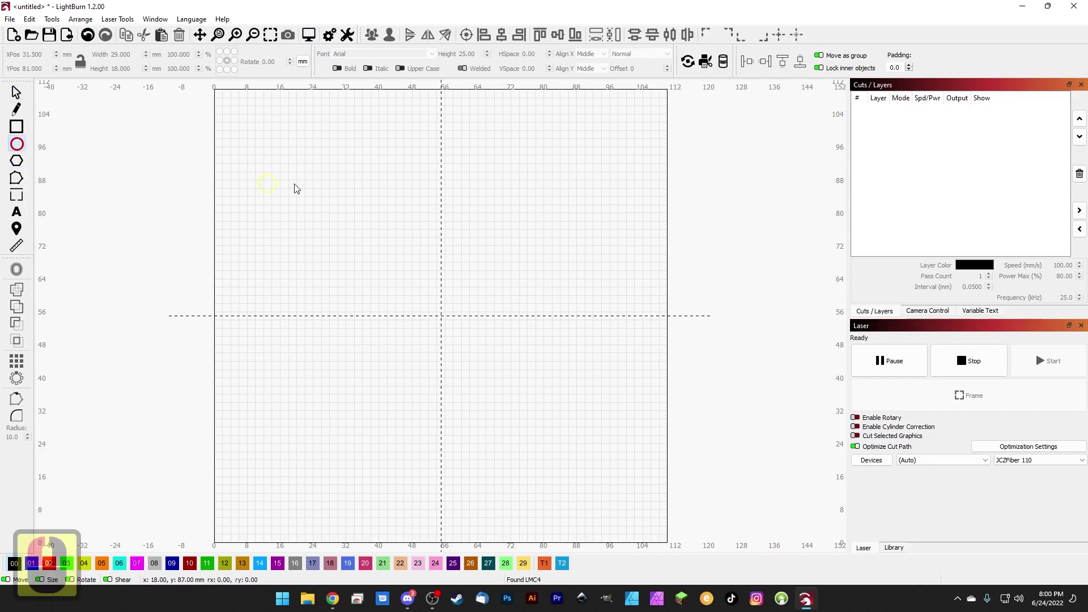
pyautogui.moveTo(300, 180); pyautogui.dragTo(424, 266)
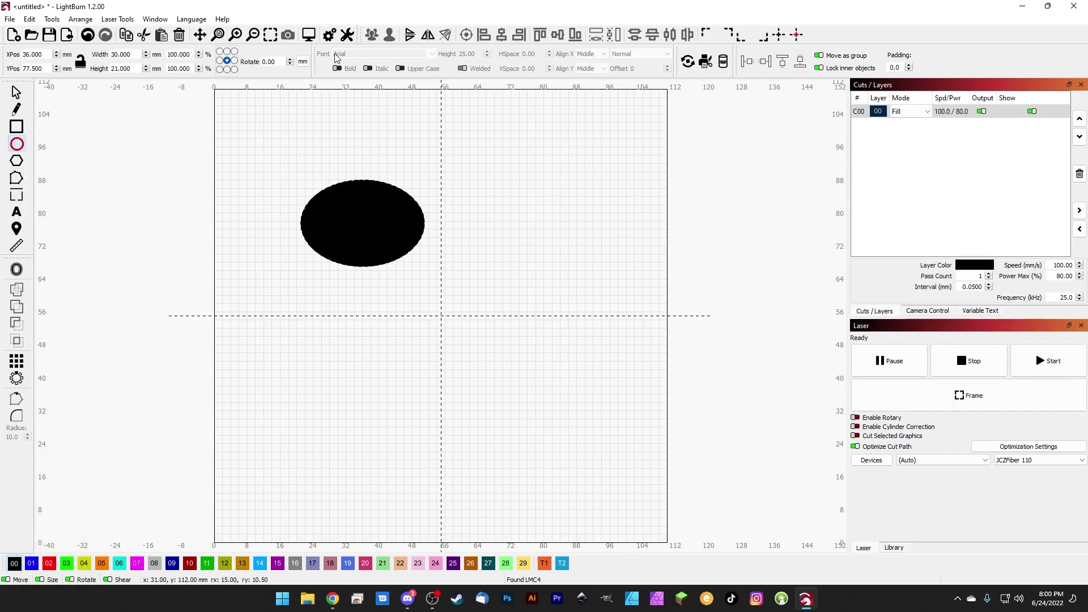
pyautogui.click(308, 34)
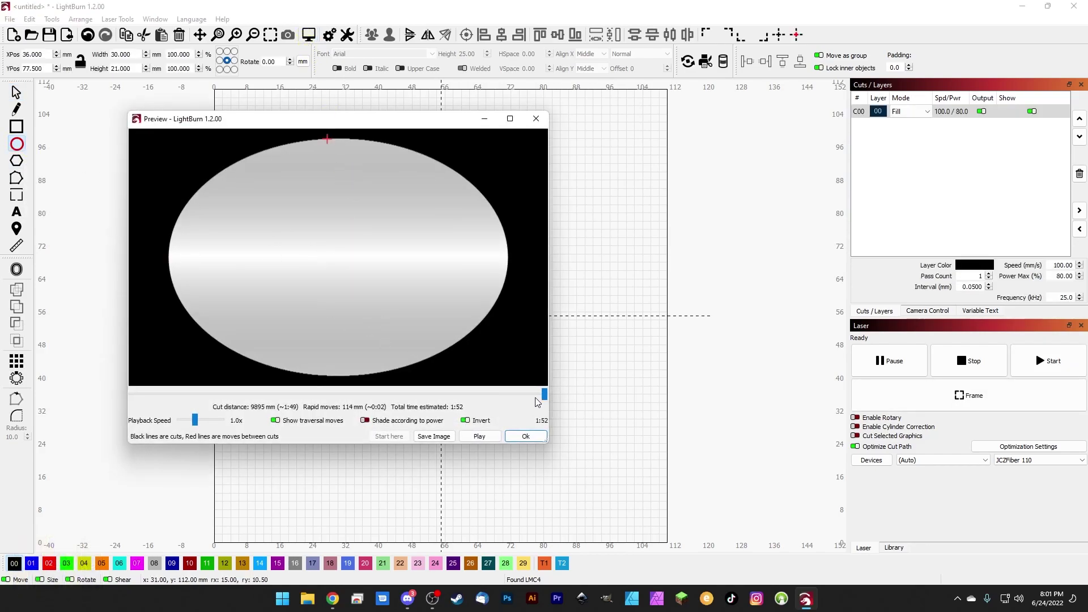
pyautogui.moveTo(545, 397)
pyautogui.mouseDown()
pyautogui.moveTo(169, 403)
pyautogui.moveTo(544, 394)
pyautogui.mouseUp()
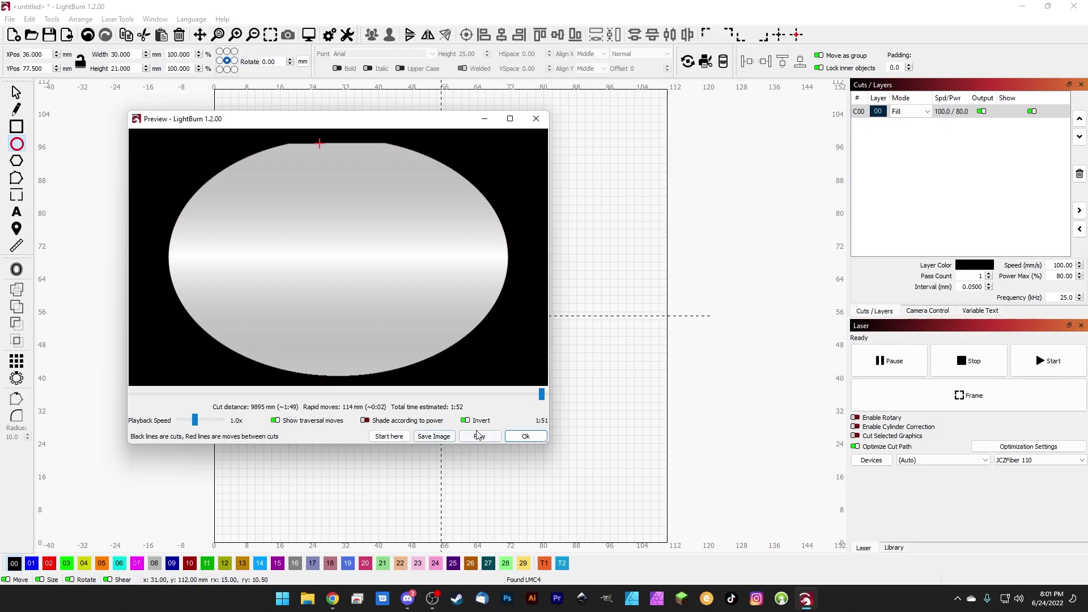
pyautogui.click(525, 436)
# Delete the previewed ellipse
pyautogui.click(361, 223)
pyautogui.press('Delete')
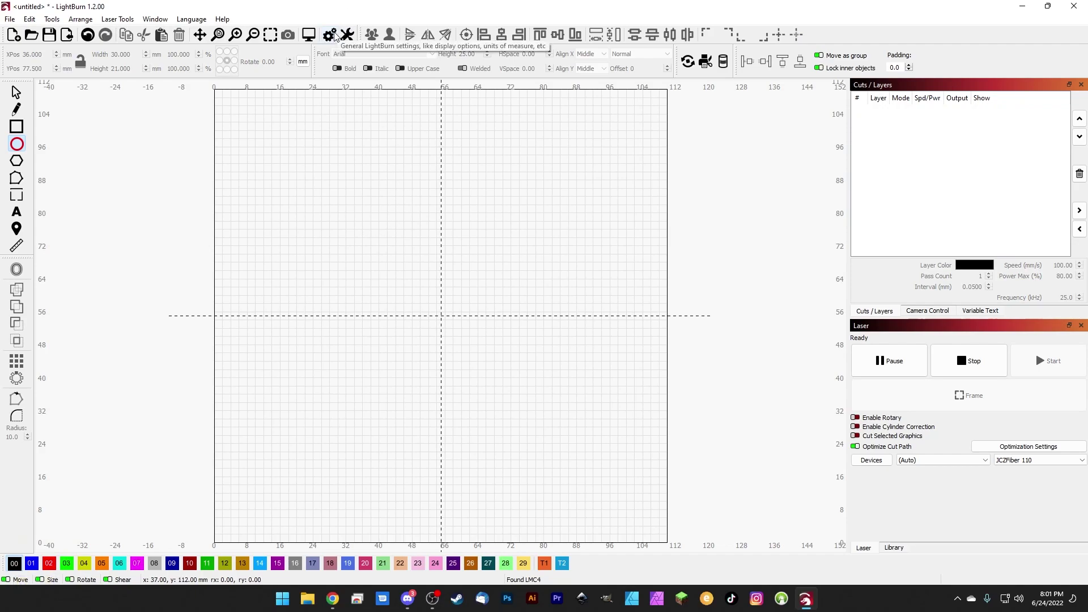
# Review the general display and units settings and the laser's basic device settings
pyautogui.click(330, 35)
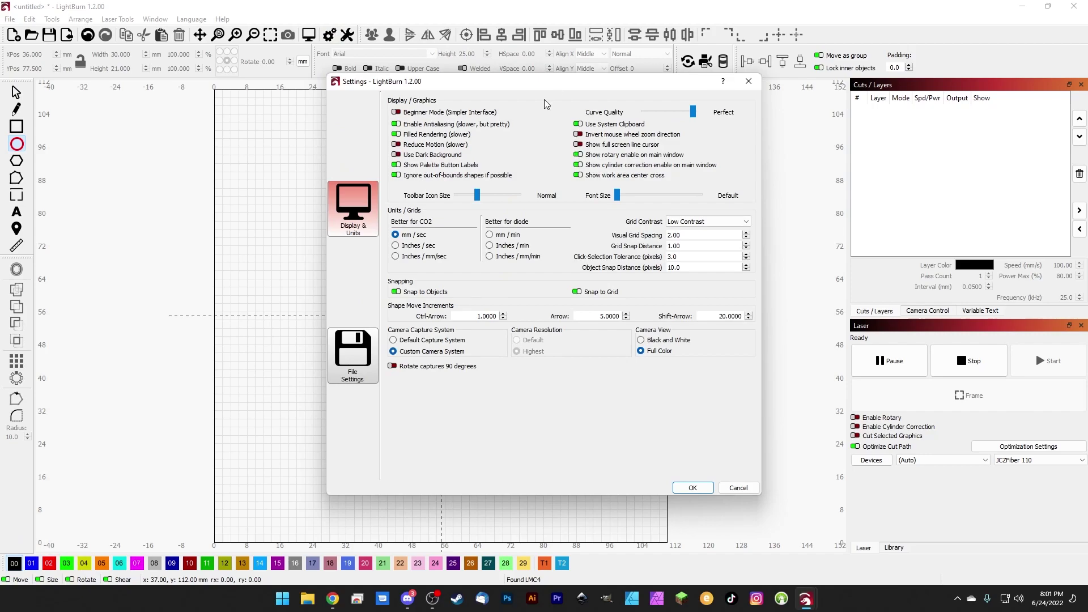
pyautogui.click(749, 81)
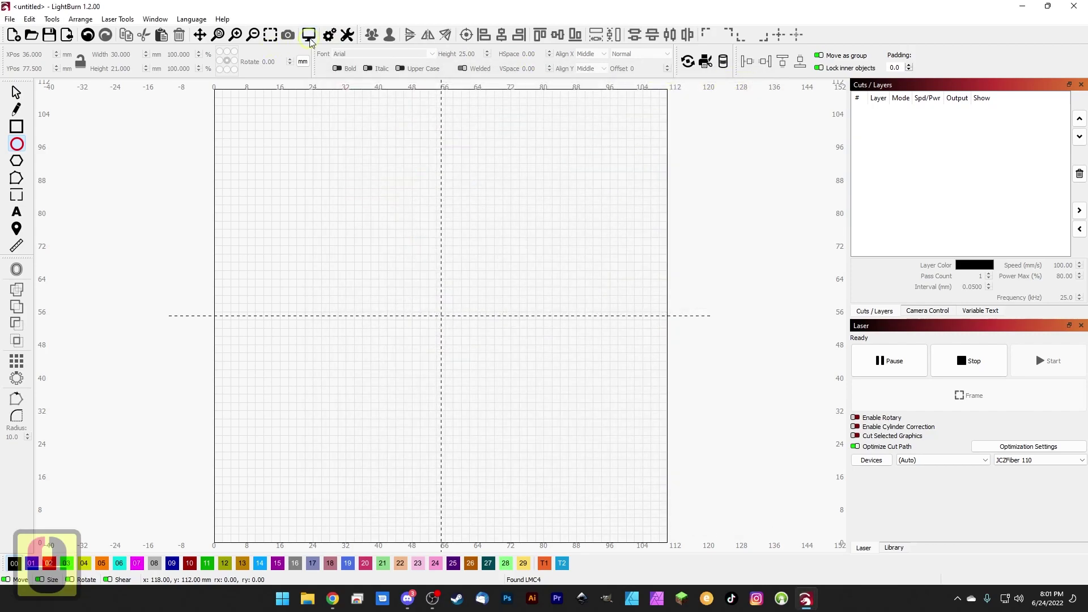
pyautogui.click(347, 35)
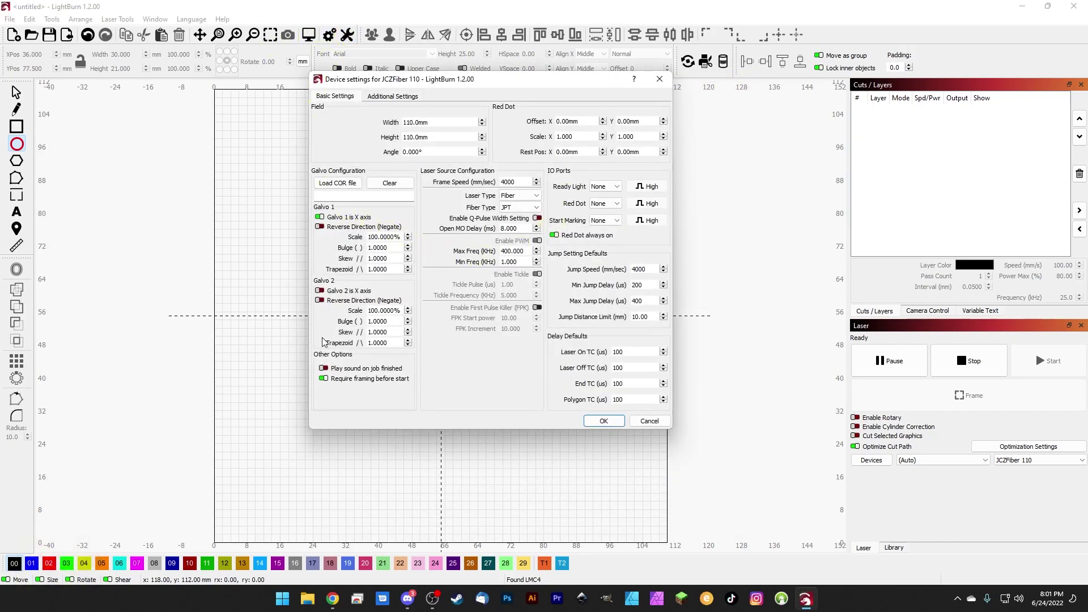
pyautogui.click(602, 419)
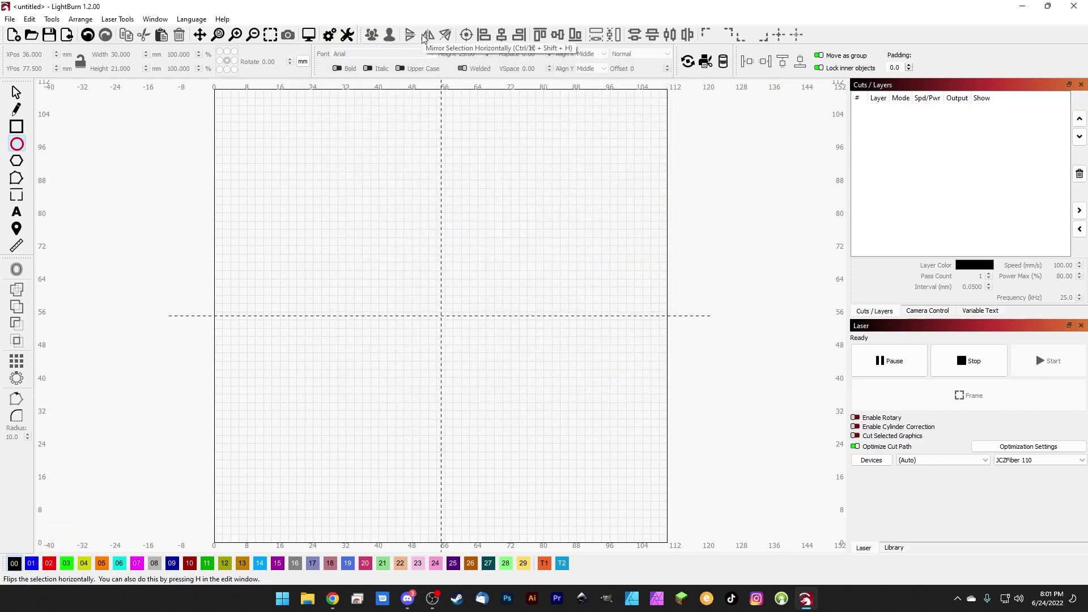
# Draw a rectangle about 27 mm wide and 23 mm high near the page's centre
pyautogui.press('Escape')
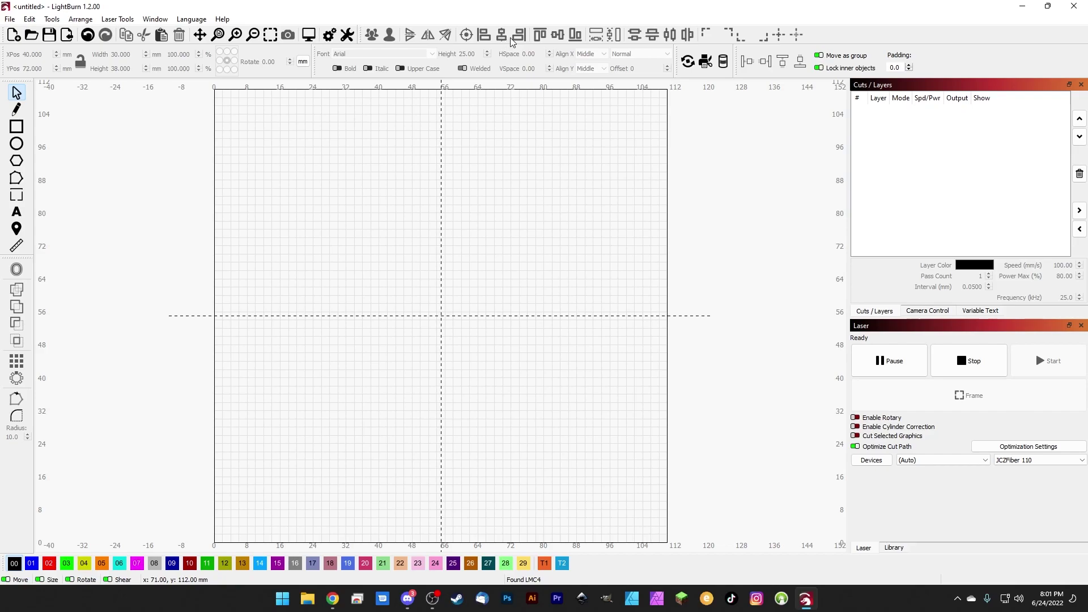
pyautogui.click(17, 126)
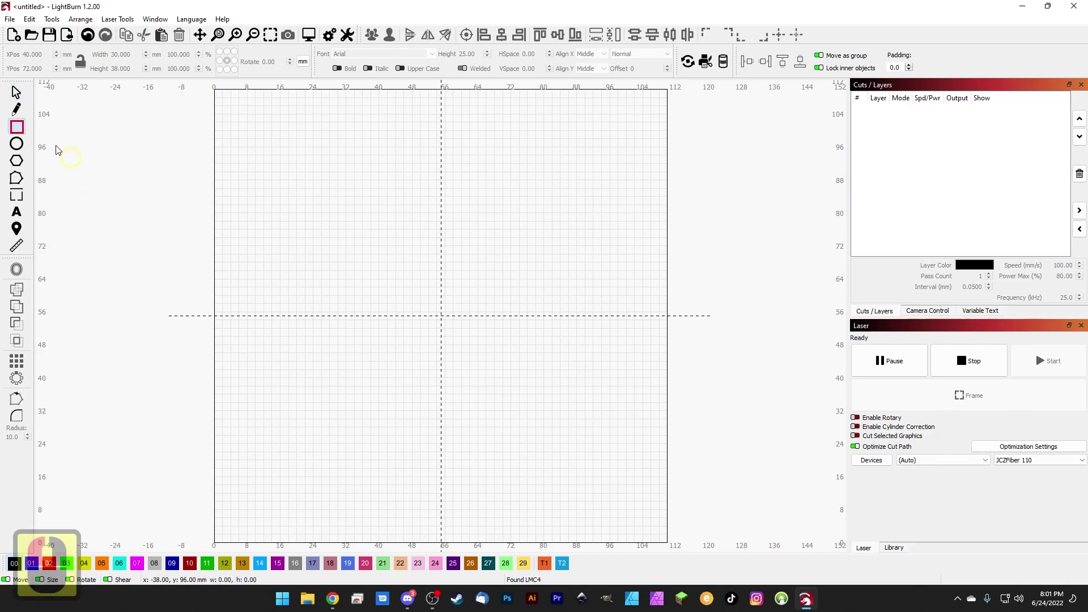
pyautogui.moveTo(370, 261); pyautogui.dragTo(483, 356)
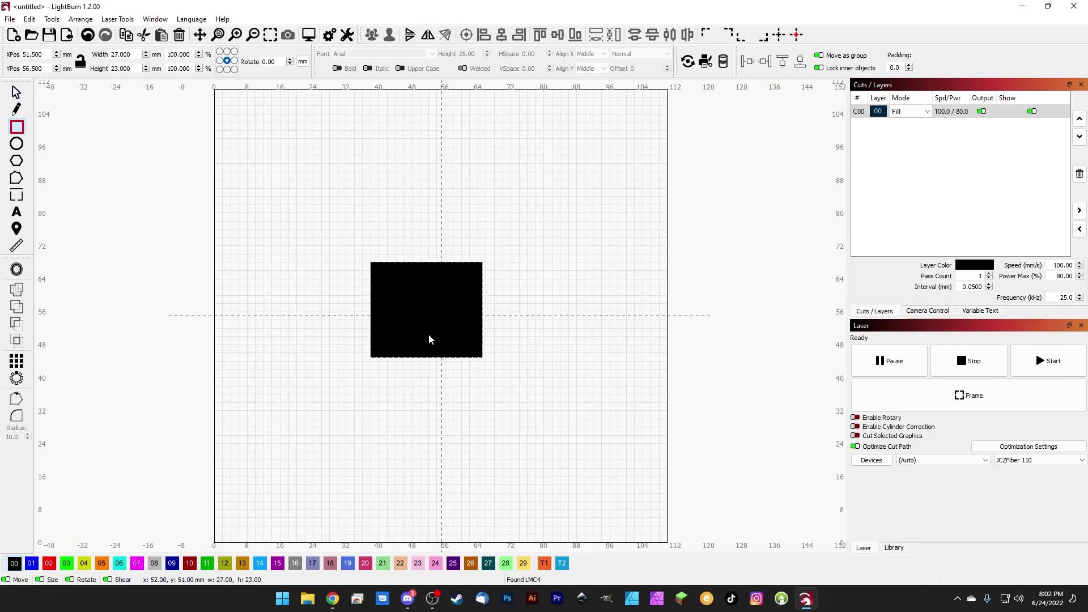
# Move the rectangle to X position 54.5 mm and Y position 57.5 mm
pyautogui.click(29, 54)
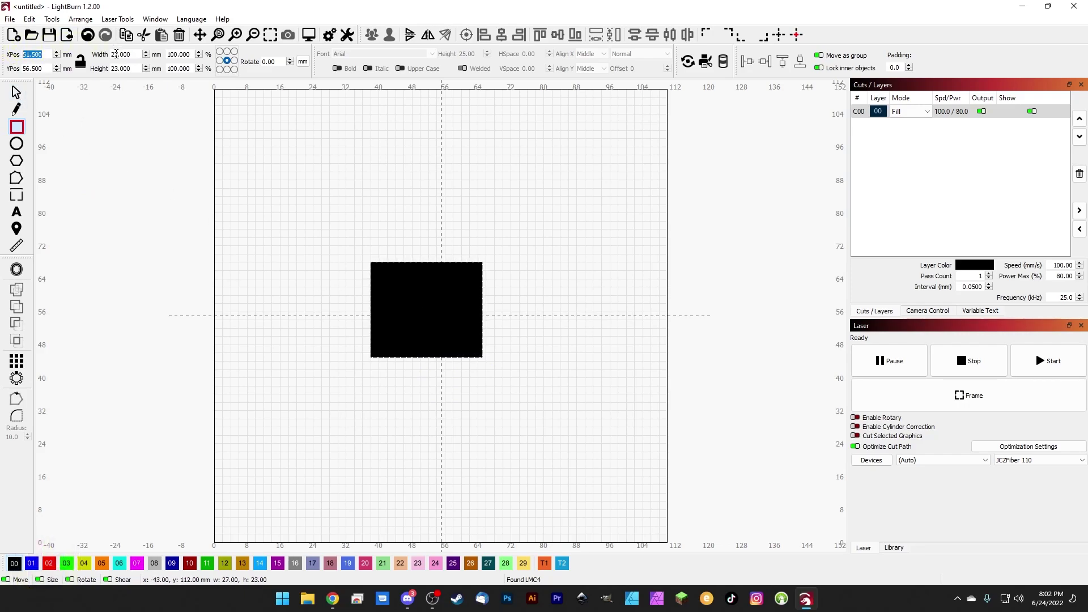
pyautogui.scroll(-4, 34, 54)
pyautogui.scroll(6, 34, 55)
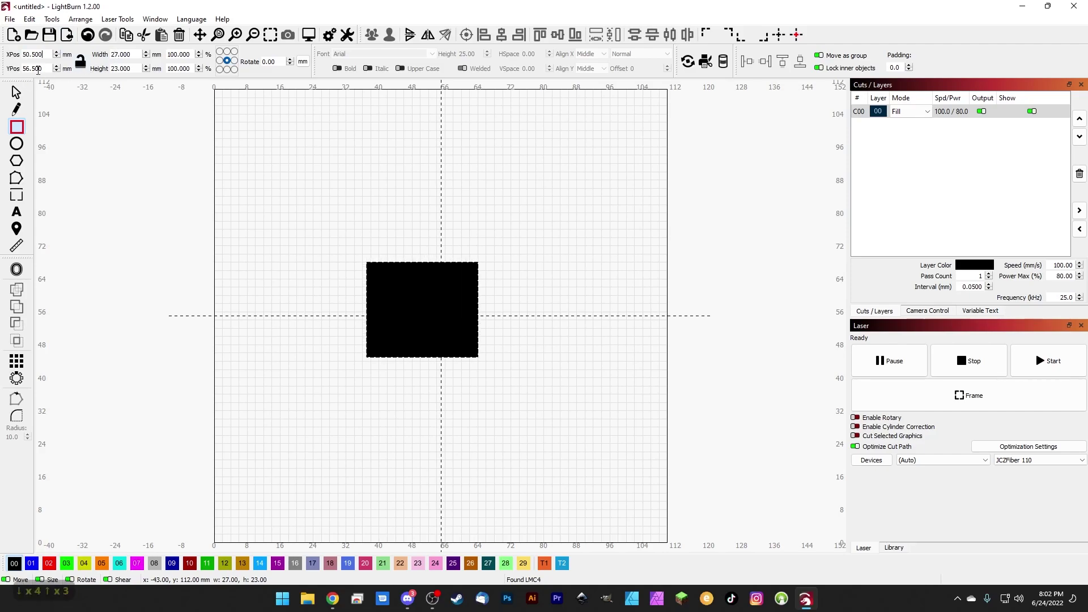
pyautogui.scroll(1, 40, 70)
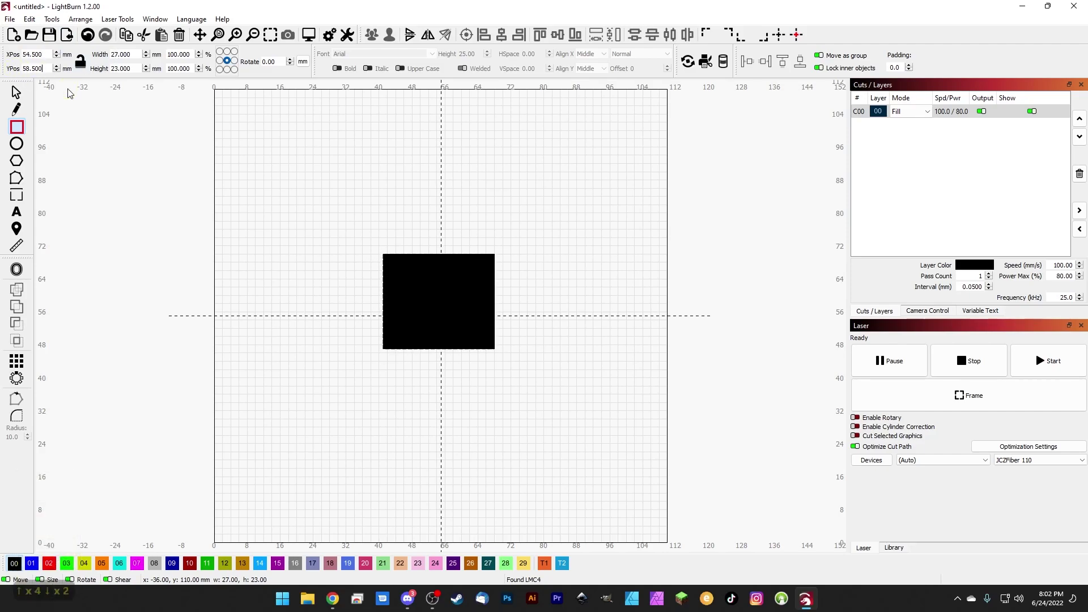
pyautogui.scroll(1, 83, 77)
# Set the rectangle's width to 30 mm and then to 50 mm
pyautogui.press('Tab')
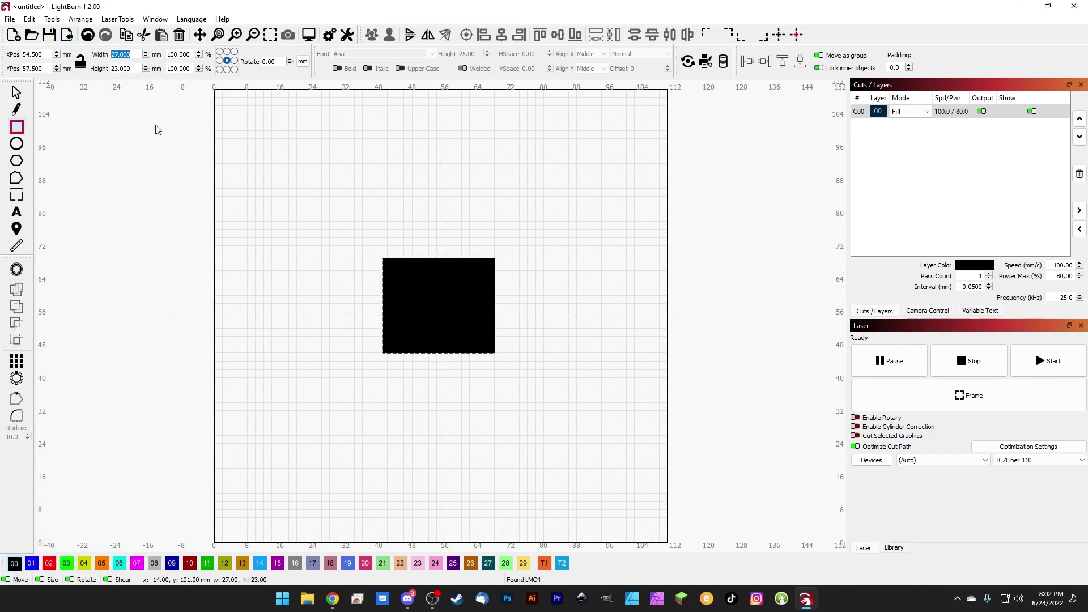
pyautogui.write('30')
pyautogui.press('Return')
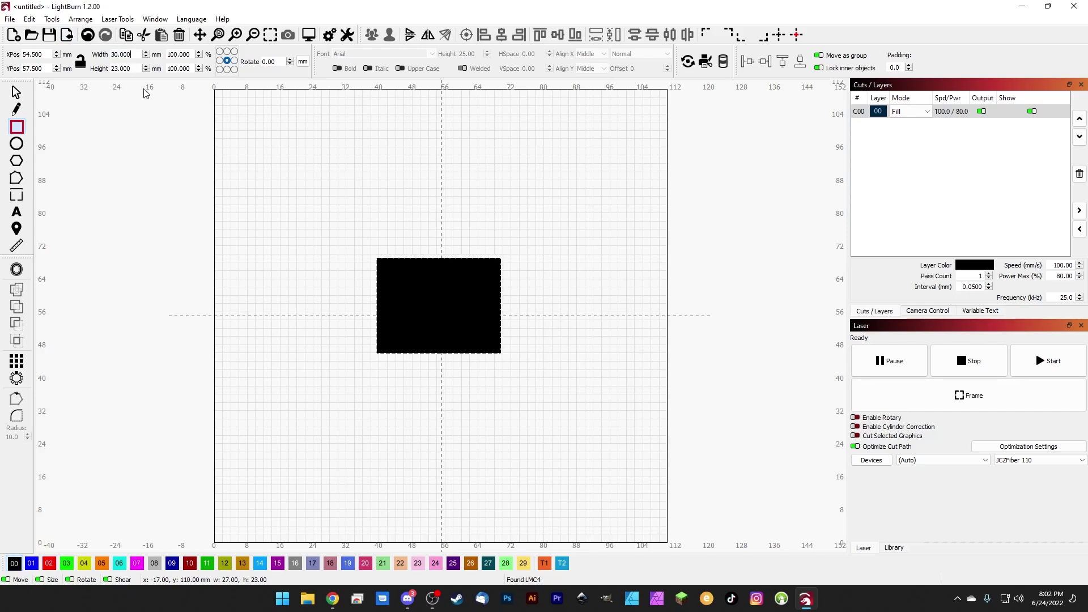
pyautogui.write('50')
pyautogui.press('Return')
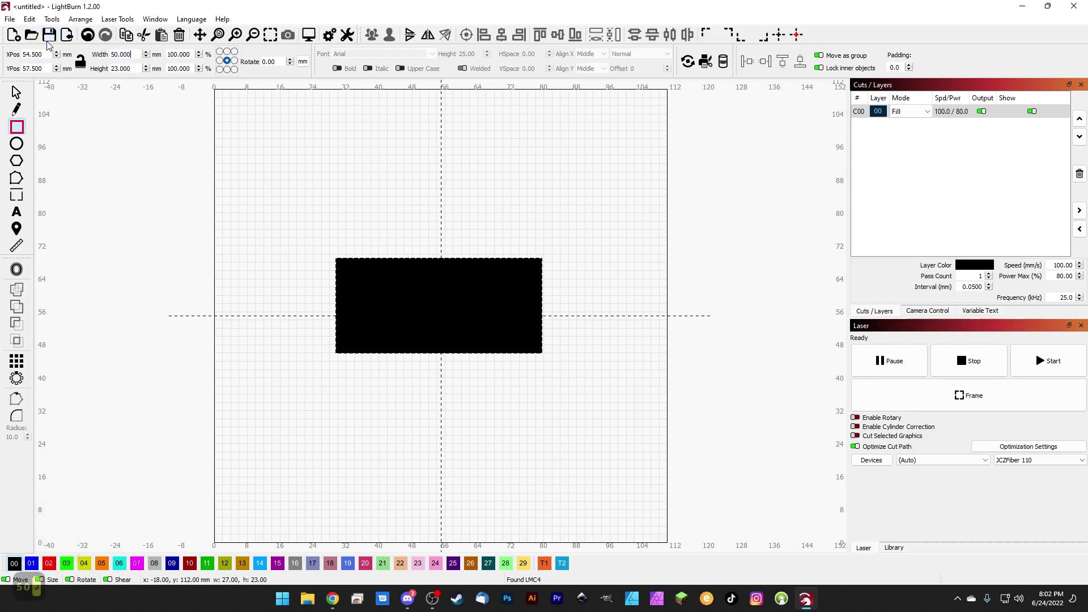
# Set the rectangle's height to 50 mm
pyautogui.doubleClick(135, 69)
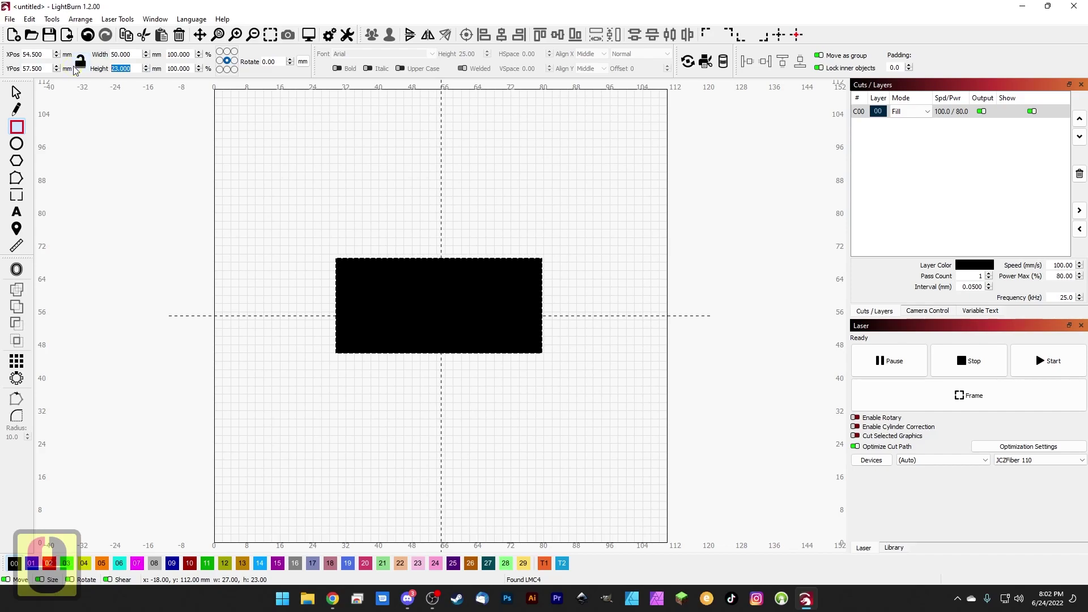
pyautogui.write('50')
pyautogui.press('Return')
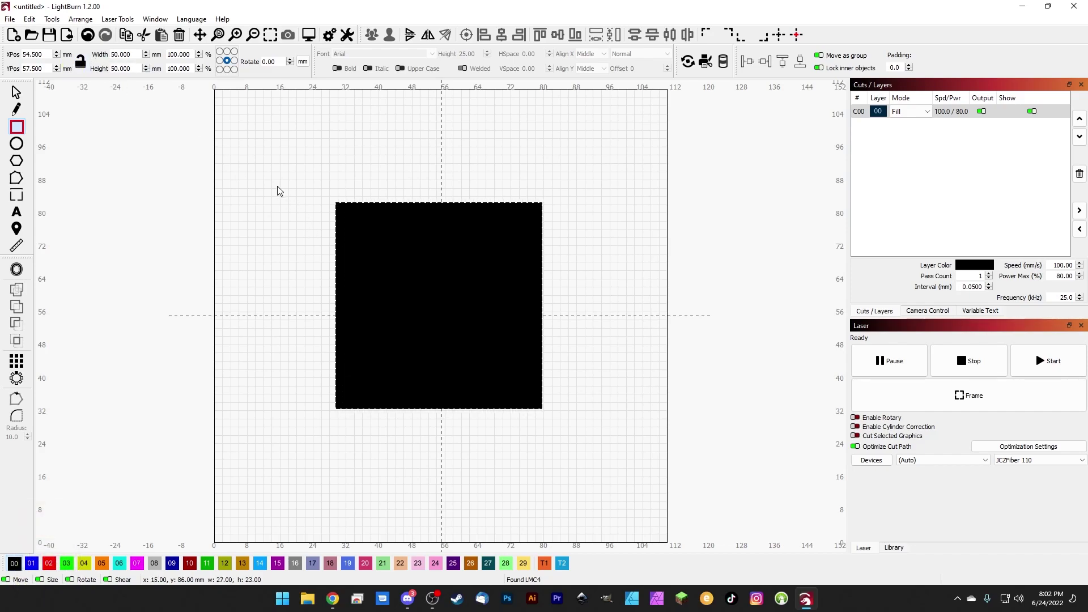
# With the proportions unlocked, set the square's height to 20 mm and then back to 50 mm
pyautogui.moveTo(139, 66); pyautogui.dragTo(83, 67)
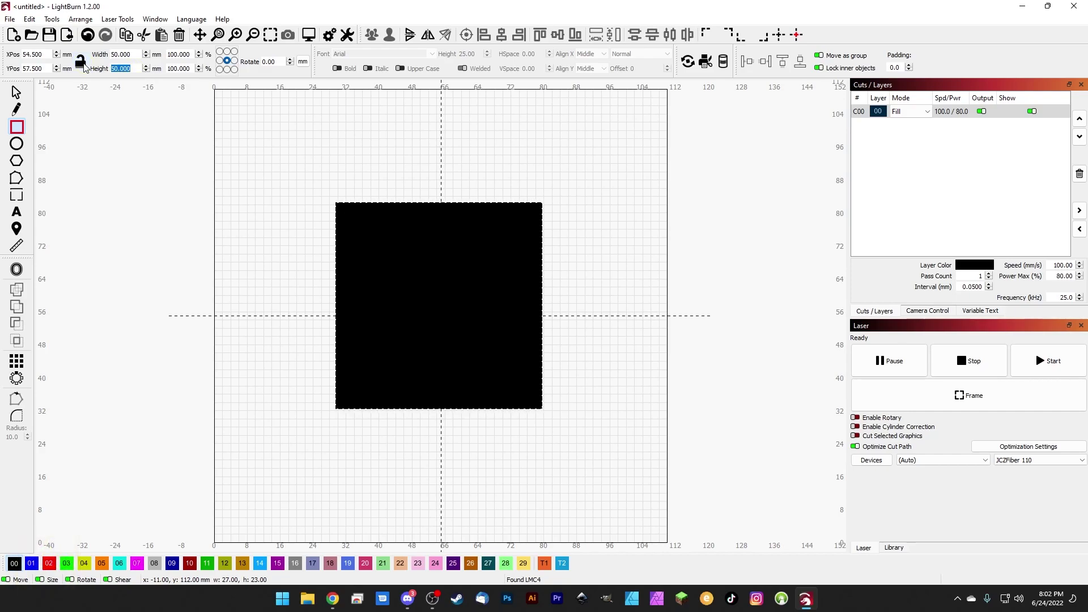
pyautogui.write('20')
pyautogui.press('Return')
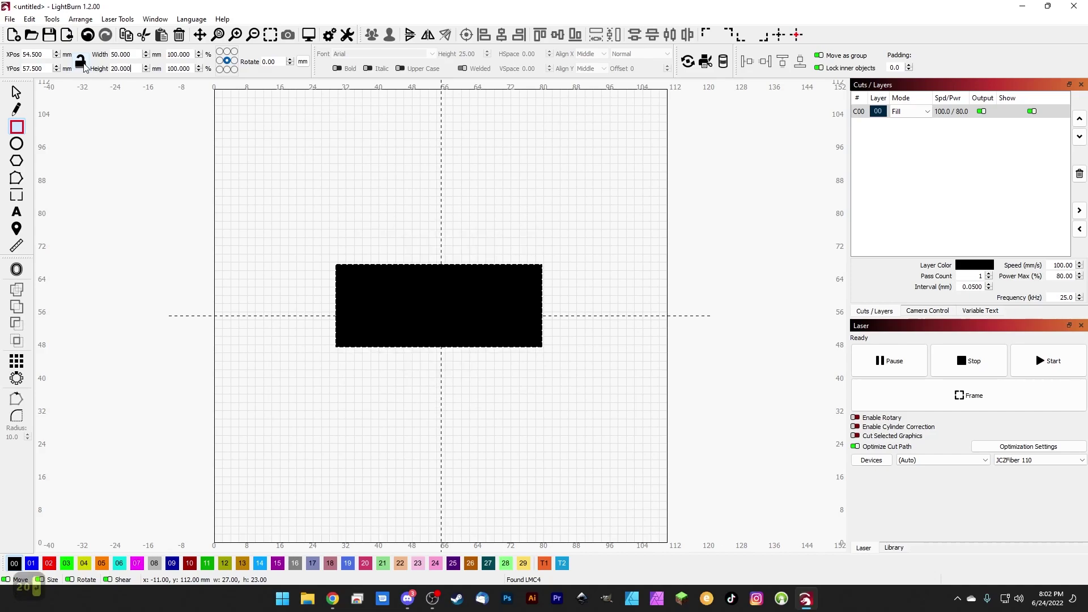
pyautogui.moveTo(123, 68); pyautogui.dragTo(55, 56)
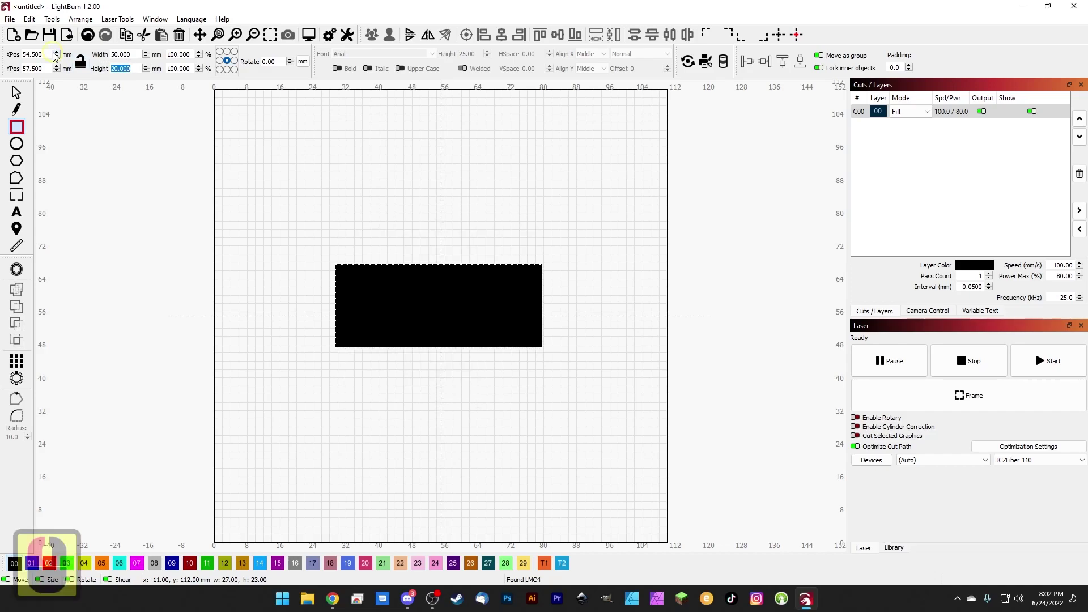
pyautogui.write('50')
pyautogui.press('Return')
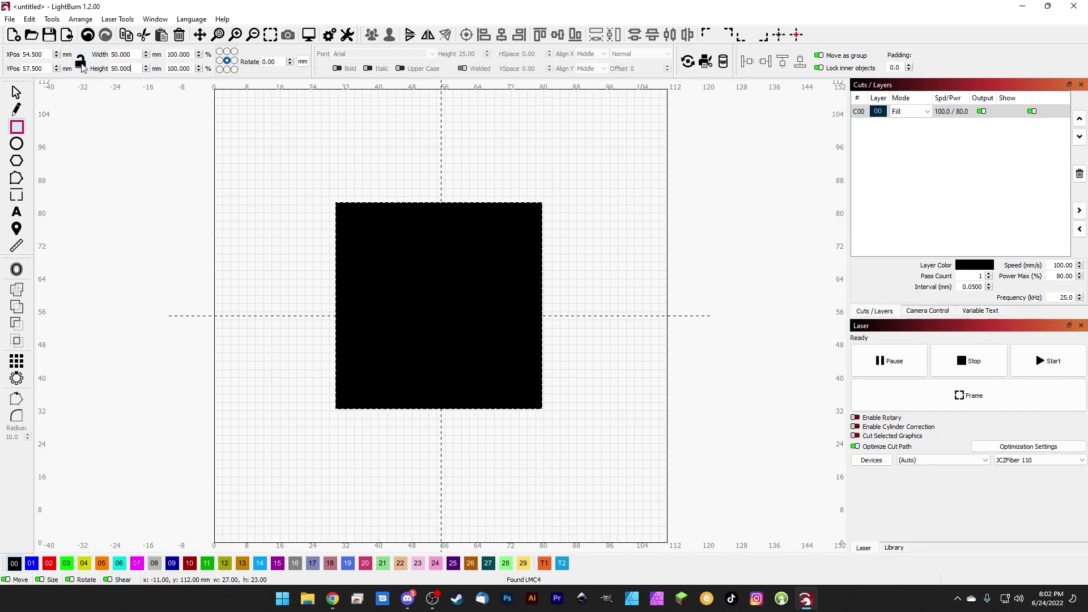
# Lock the square's aspect ratio and set its height to 20 mm so that both sides scale together
pyautogui.moveTo(131, 68); pyautogui.dragTo(73, 62)
pyautogui.write('20')
pyautogui.press('Return')
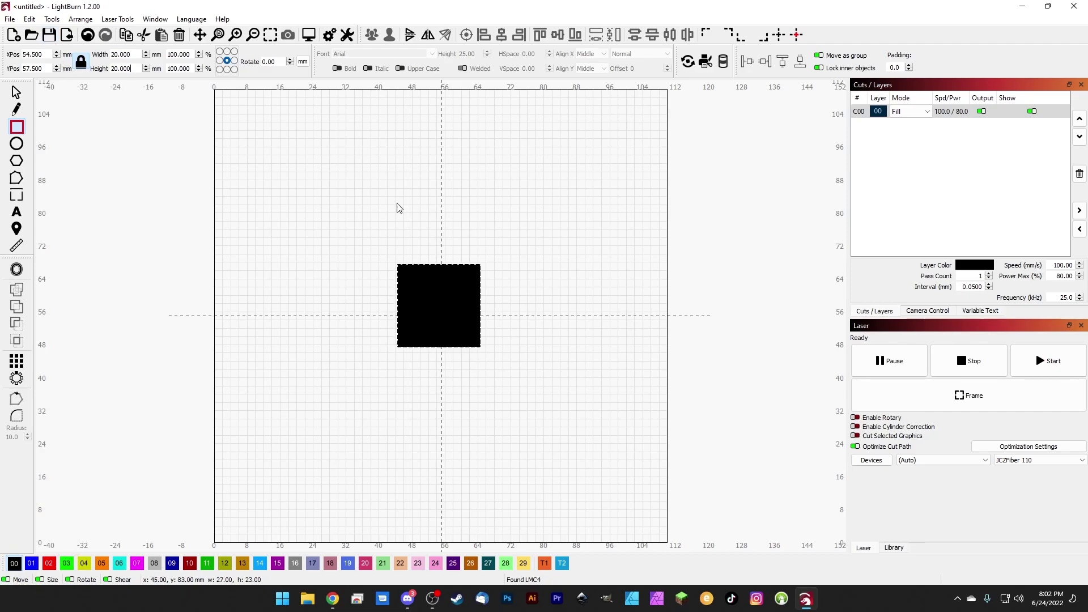
# Unlock the square's proportions, try scaling only its width to 50 percent, and undo the scaling
pyautogui.click(81, 64)
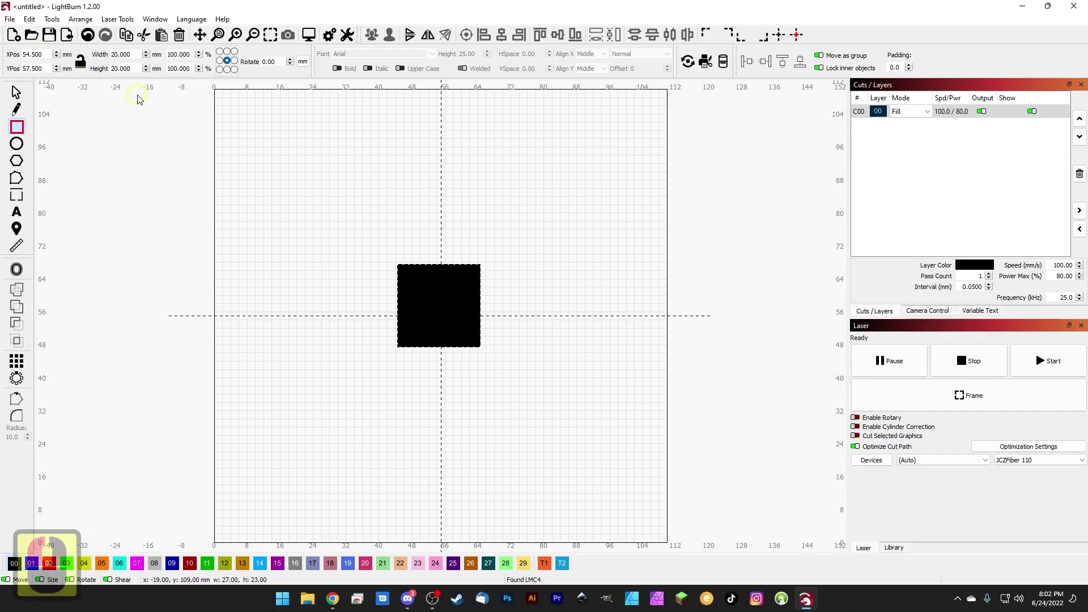
pyautogui.doubleClick(180, 54)
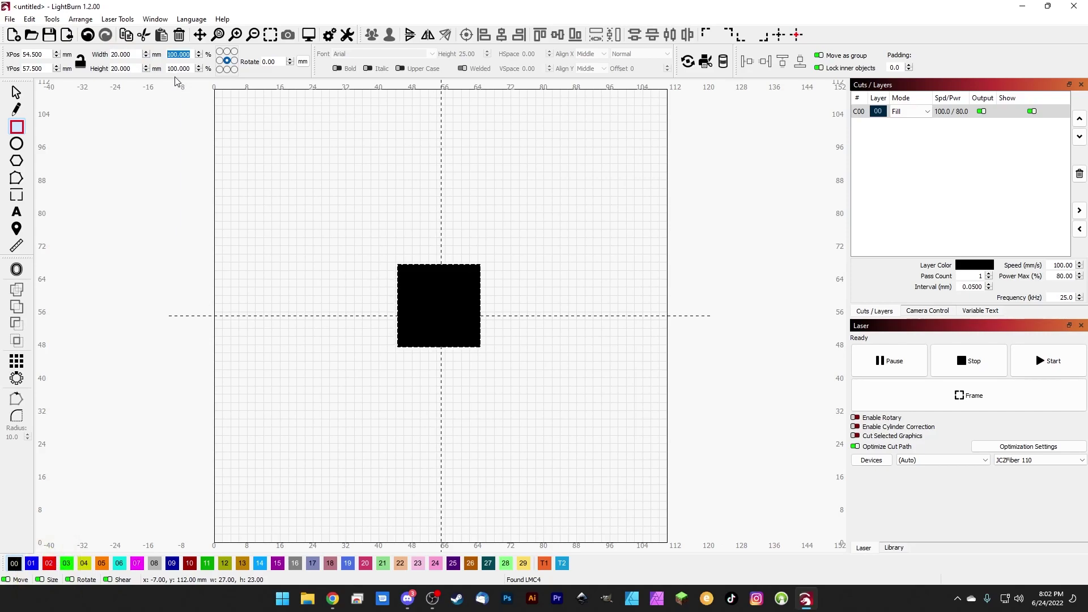
pyautogui.write('50')
pyautogui.press('Return')
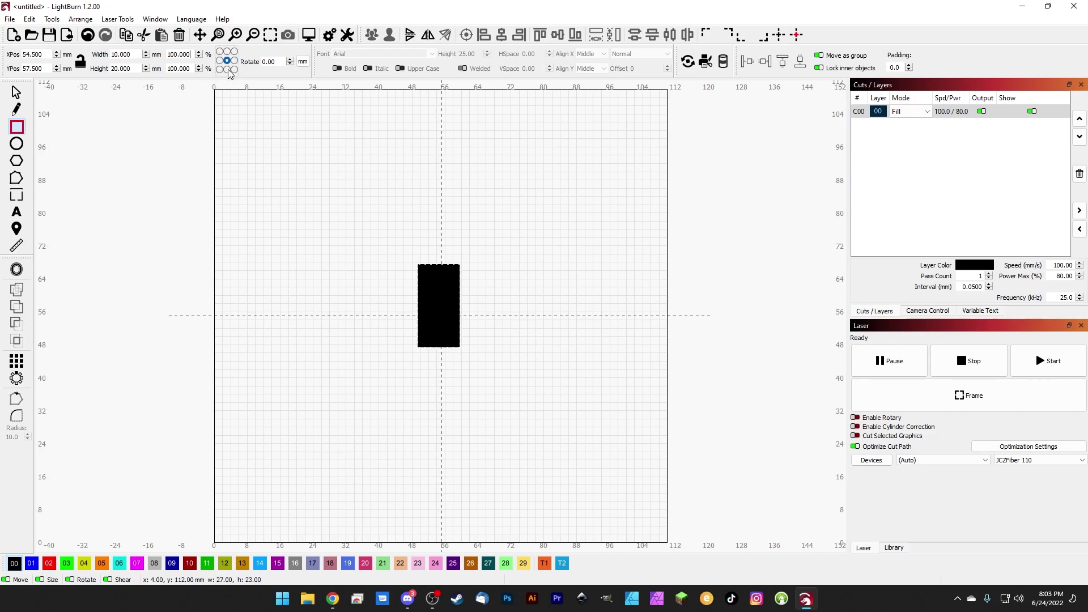
pyautogui.hotkey('ctrl', 'z')
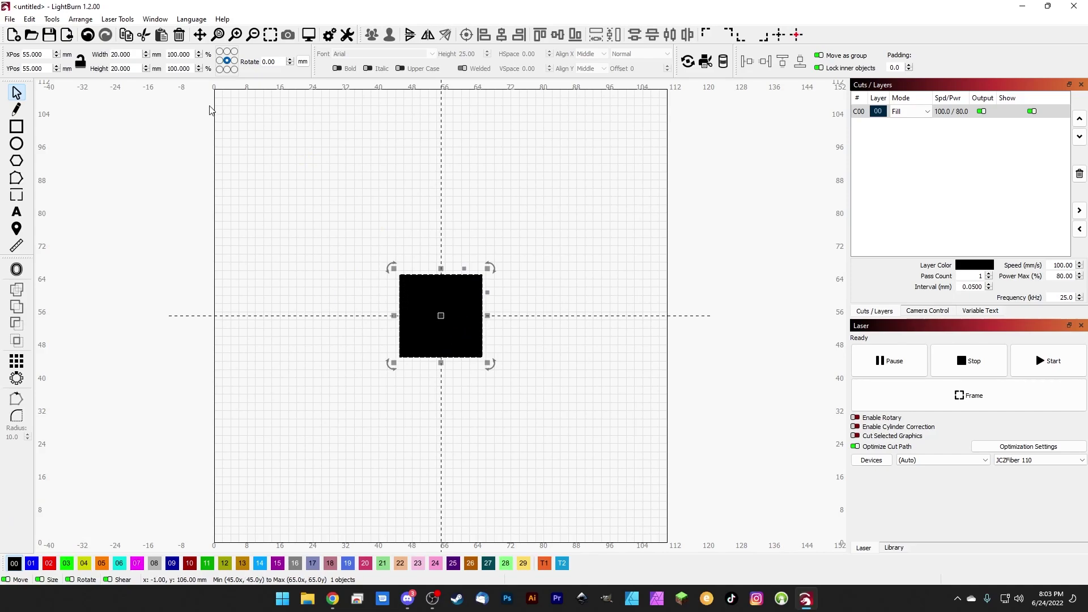
# Lock the proportions, resize the square from its centre to a width of 10 mm, and undo the resize
pyautogui.click(80, 61)
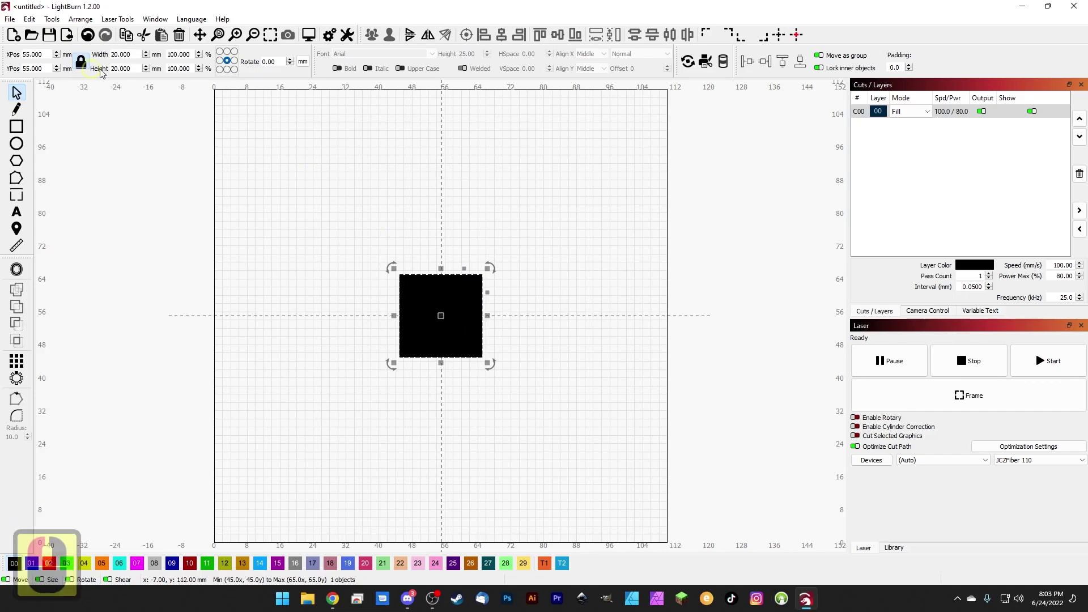
pyautogui.doubleClick(122, 54)
pyautogui.write('10')
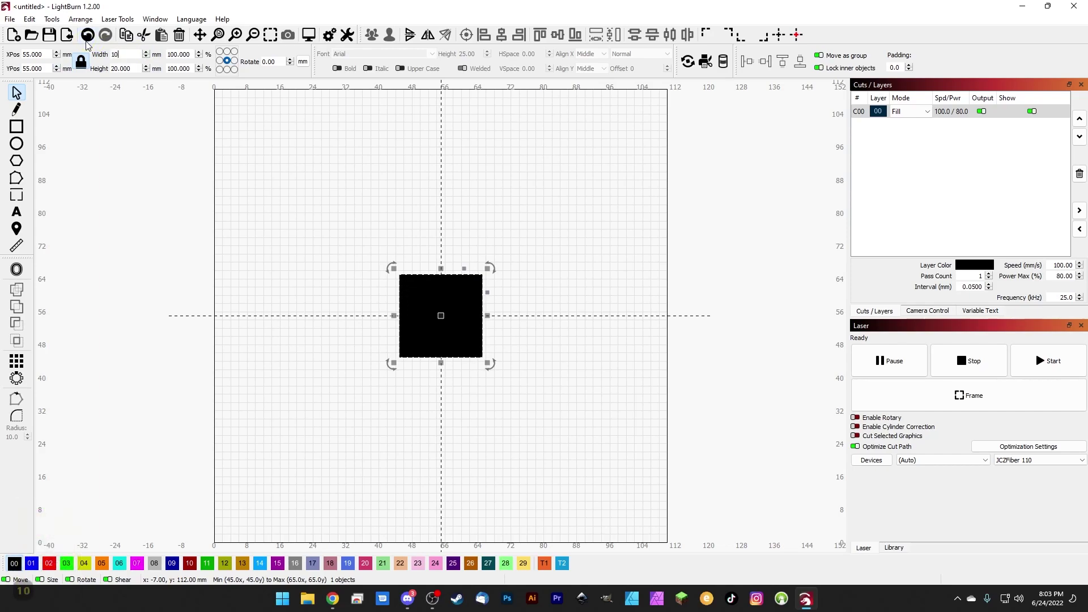
pyautogui.press('Return')
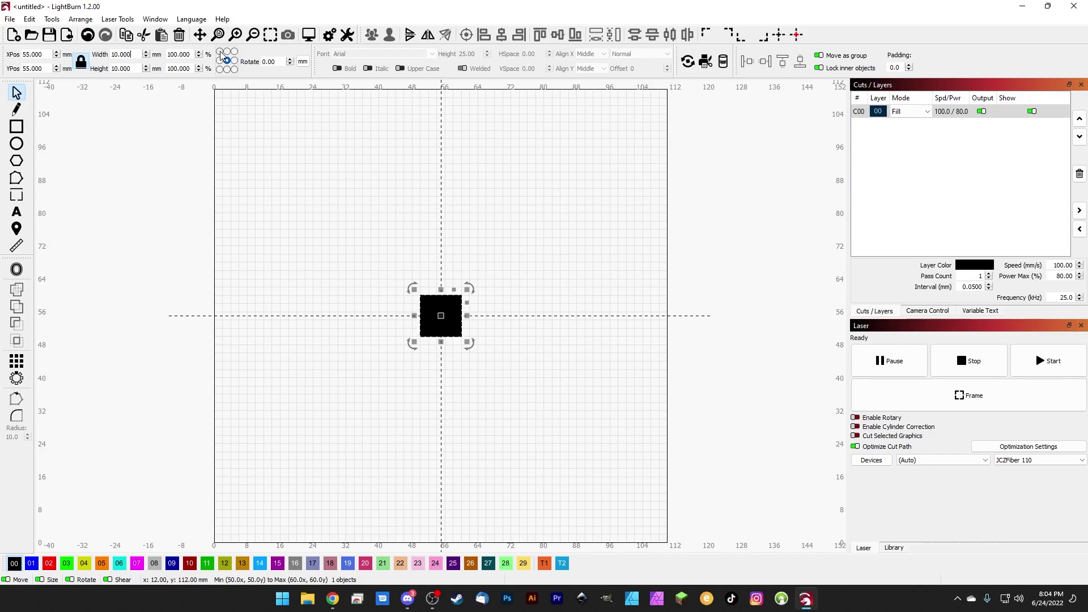
pyautogui.hotkey('ctrl', 'z')
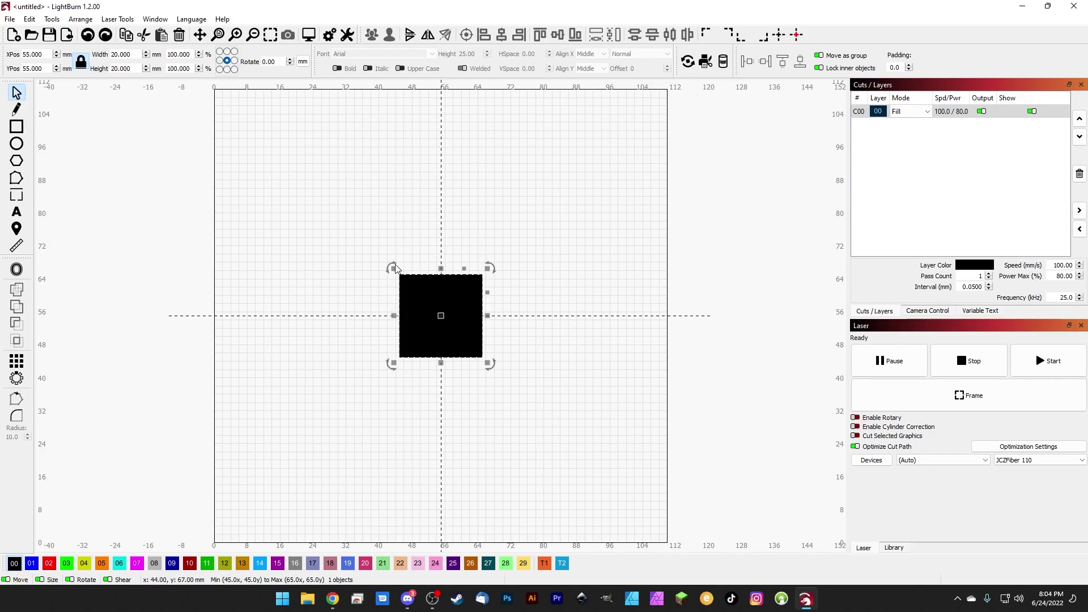
# Anchor the square at its top-left corner and set its width to 10 mm
pyautogui.click(220, 51)
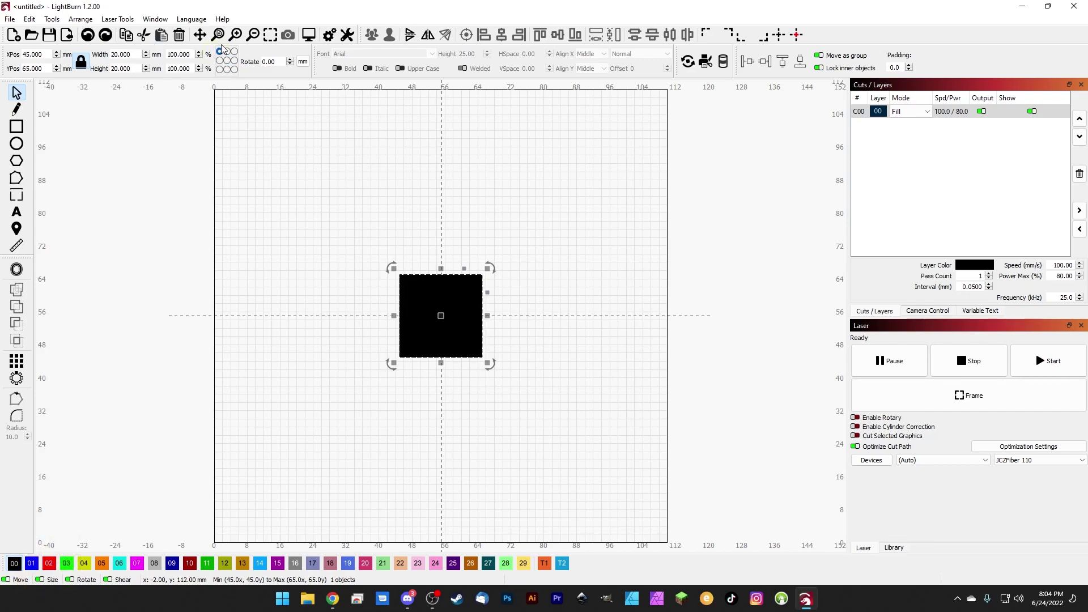
pyautogui.doubleClick(120, 54)
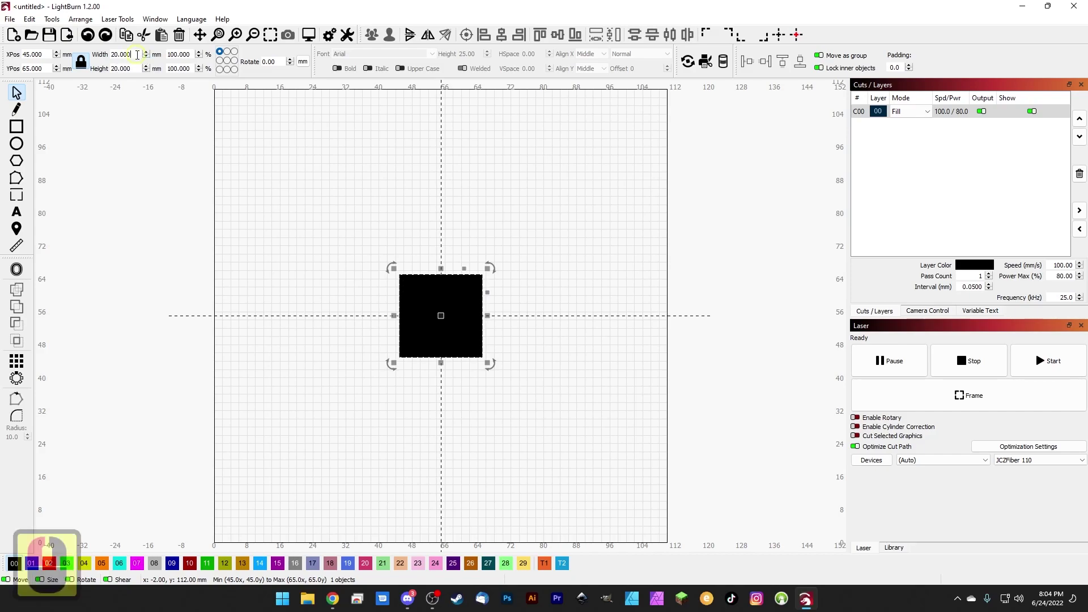
pyautogui.write('10')
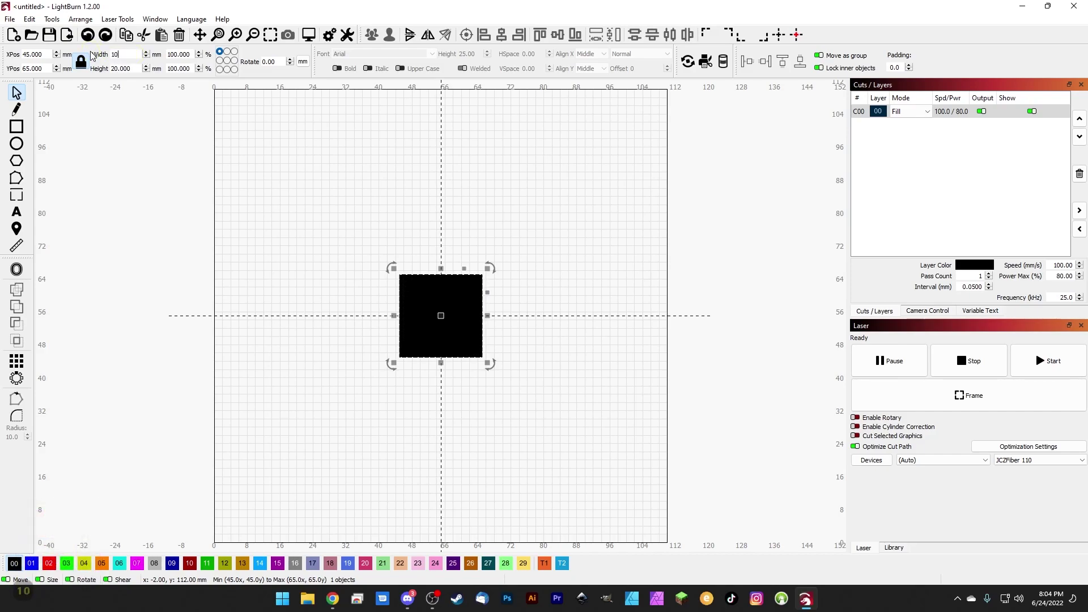
pyautogui.press('Return')
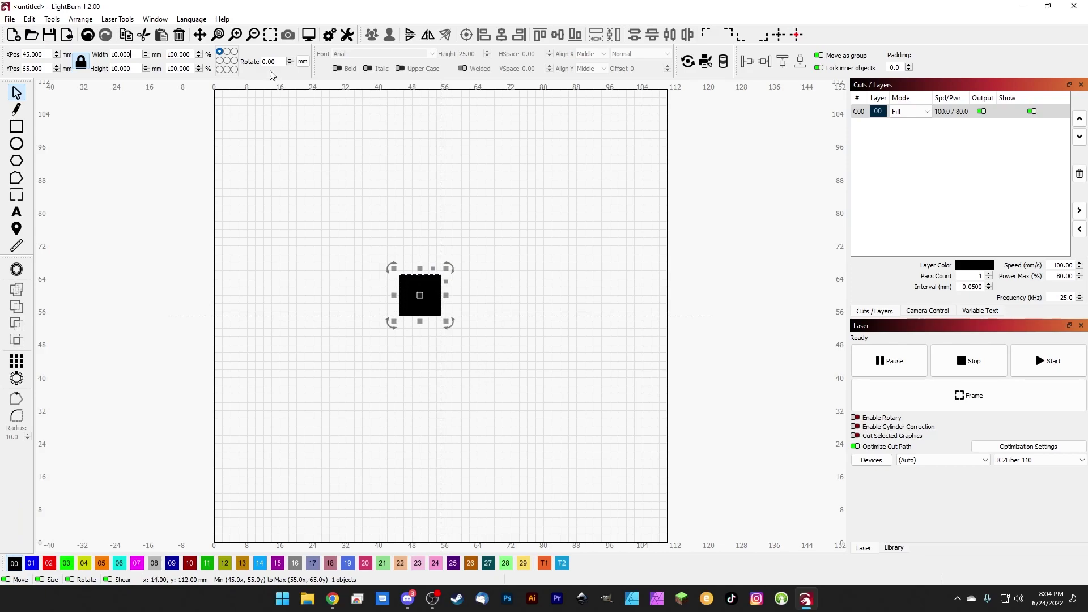
# Anchor the square at the middle of its left edge, restore its 20 mm size and set the width to 10 mm
pyautogui.click(219, 59)
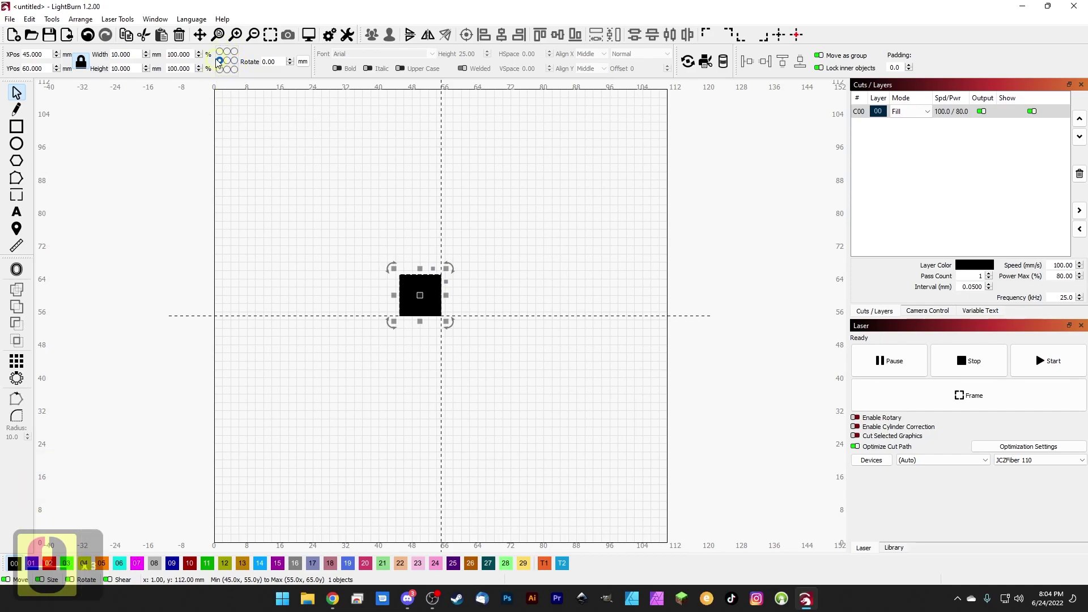
pyautogui.doubleClick(129, 54)
pyautogui.write('20')
pyautogui.press('Return')
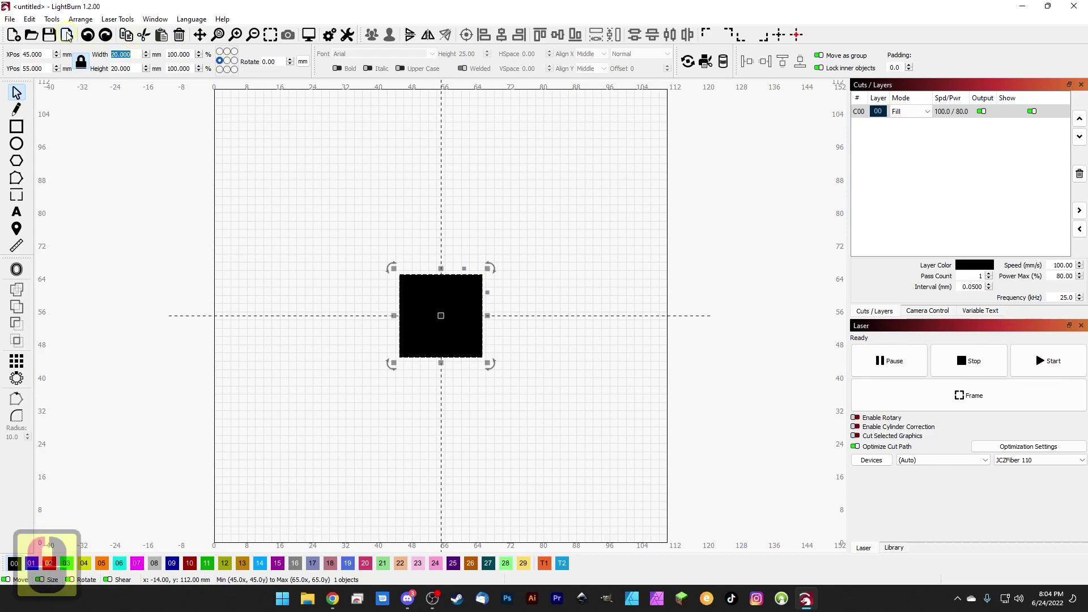
pyautogui.write('10')
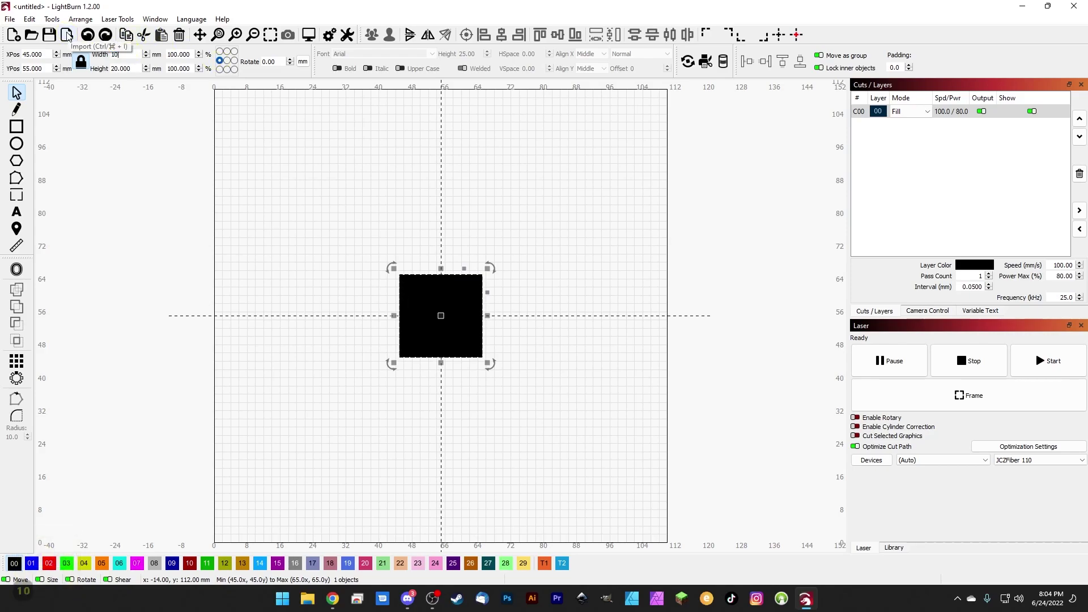
pyautogui.press('Return')
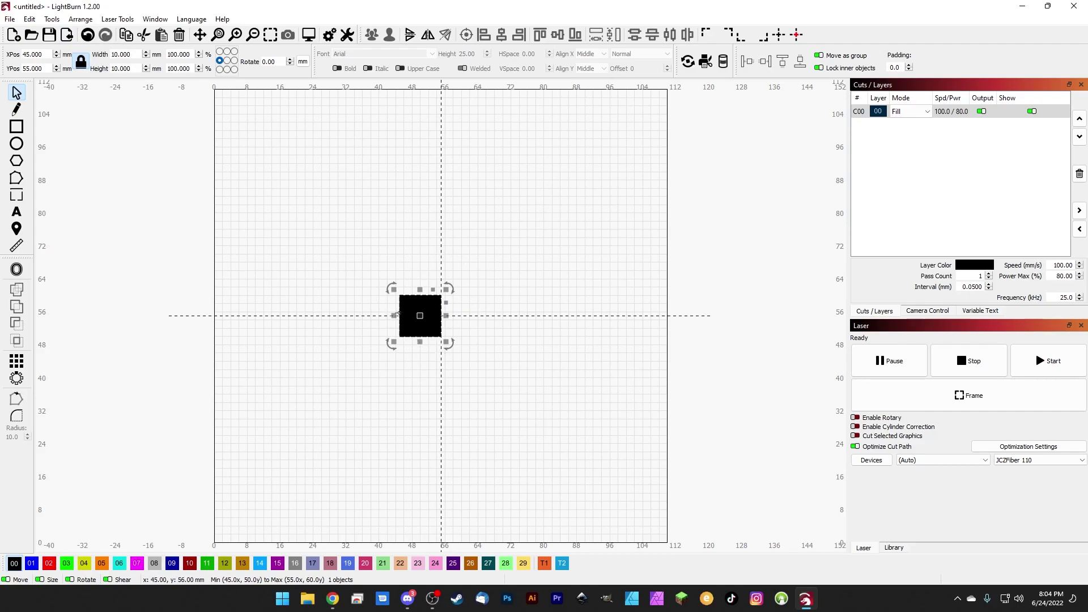
# Try other anchor points, settle on the square's bottom-right corner, and set the width to 5 mm
pyautogui.click(220, 70)
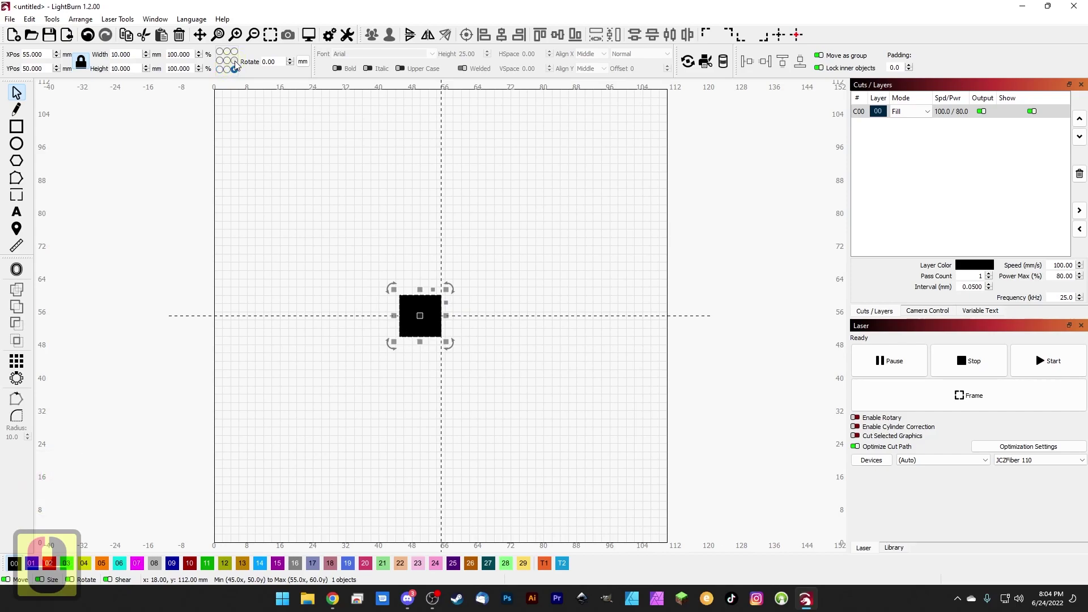
pyautogui.click(234, 51)
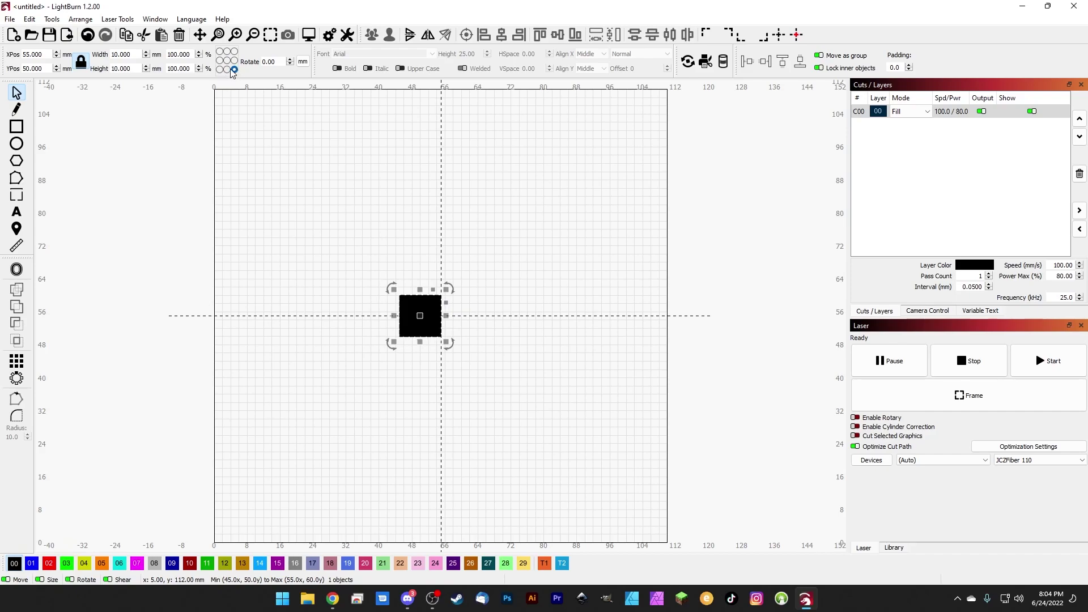
pyautogui.click(133, 57)
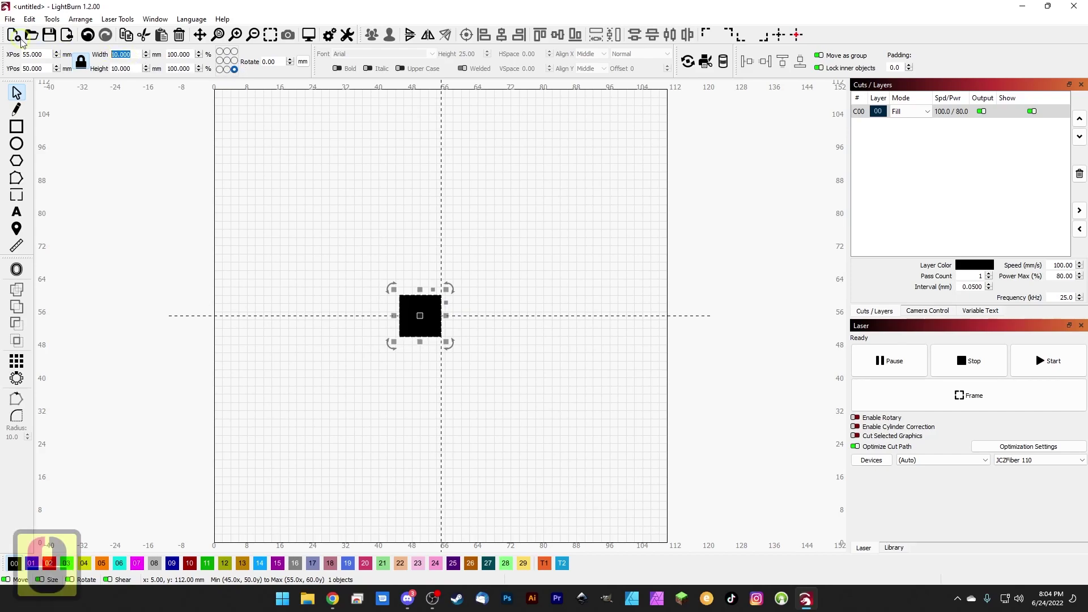
pyautogui.write('56')
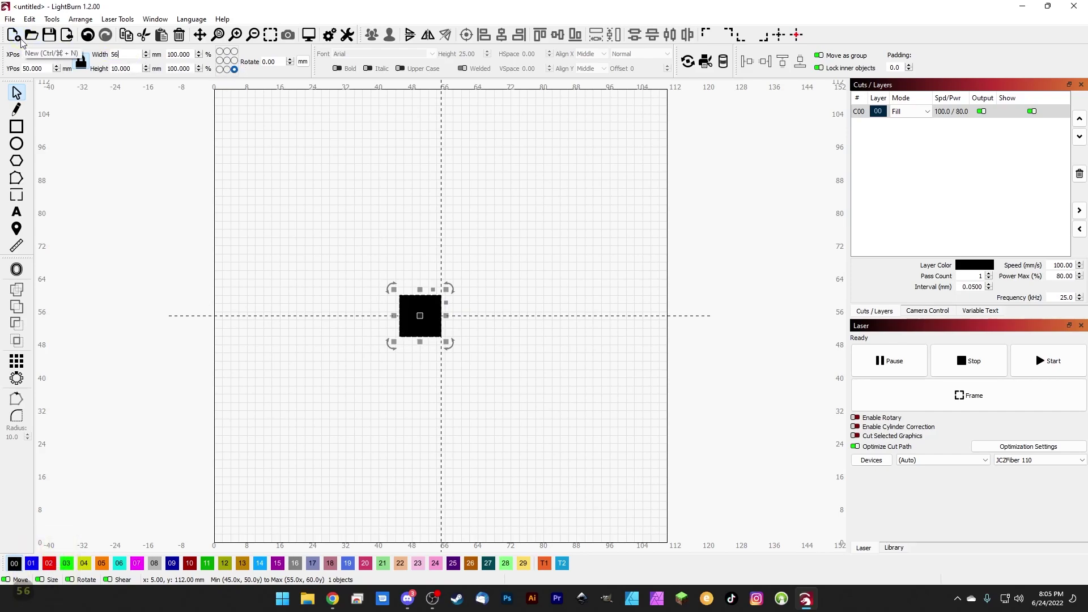
pyautogui.press('BackSpace')
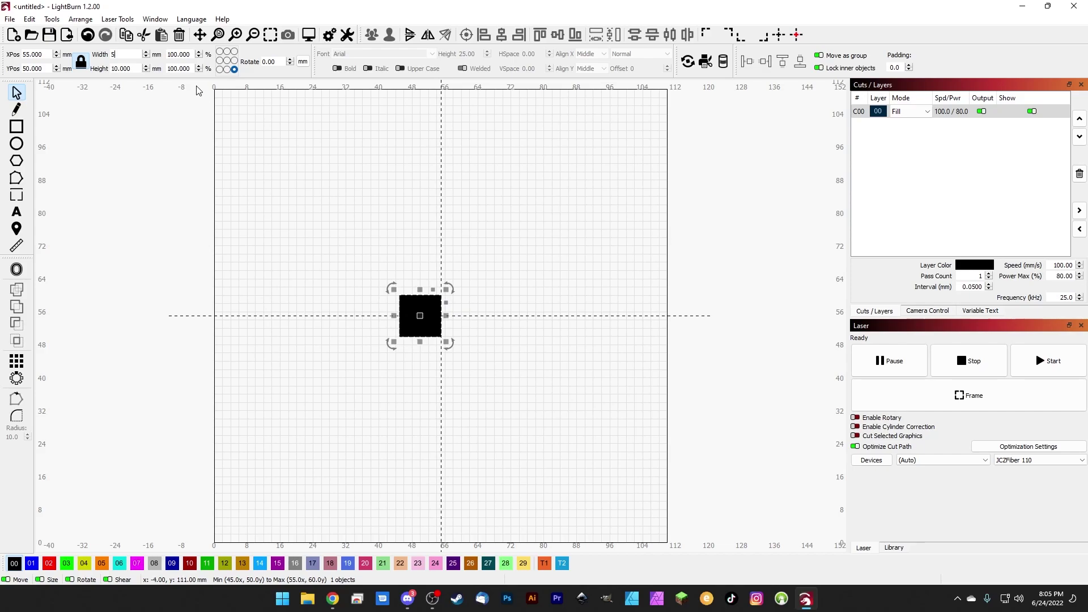
pyautogui.press('Return')
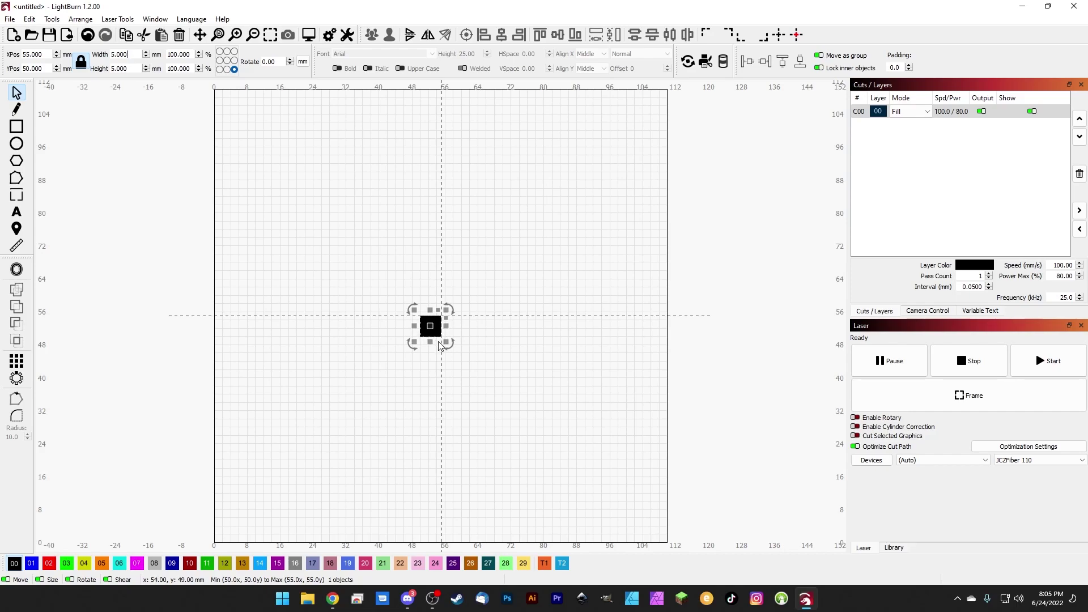
# Set the anchor back to the centre and undo the size changes back to the 50 mm square
pyautogui.click(227, 61)
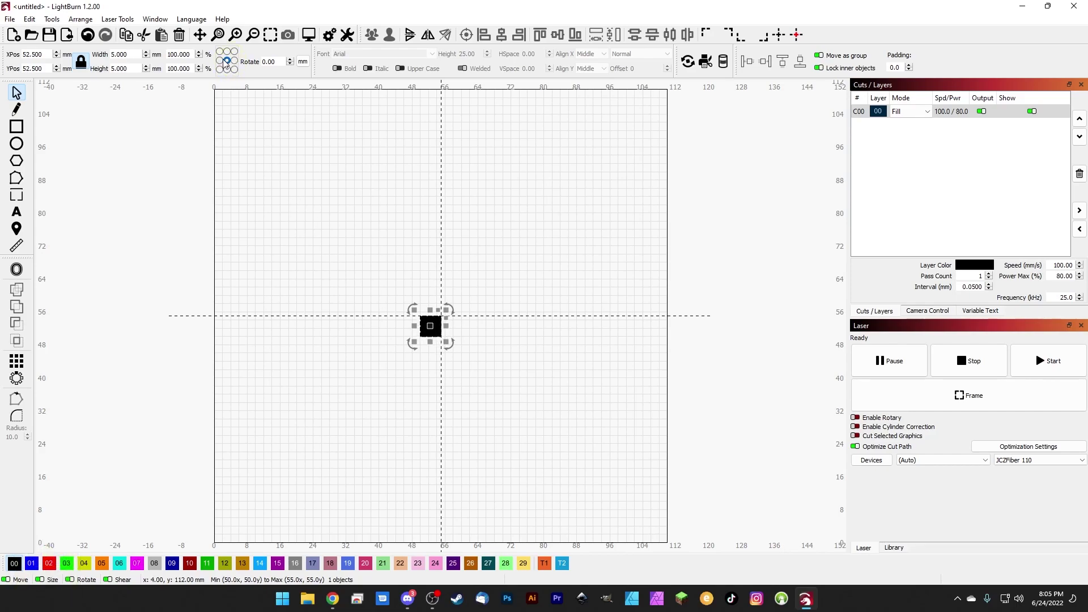
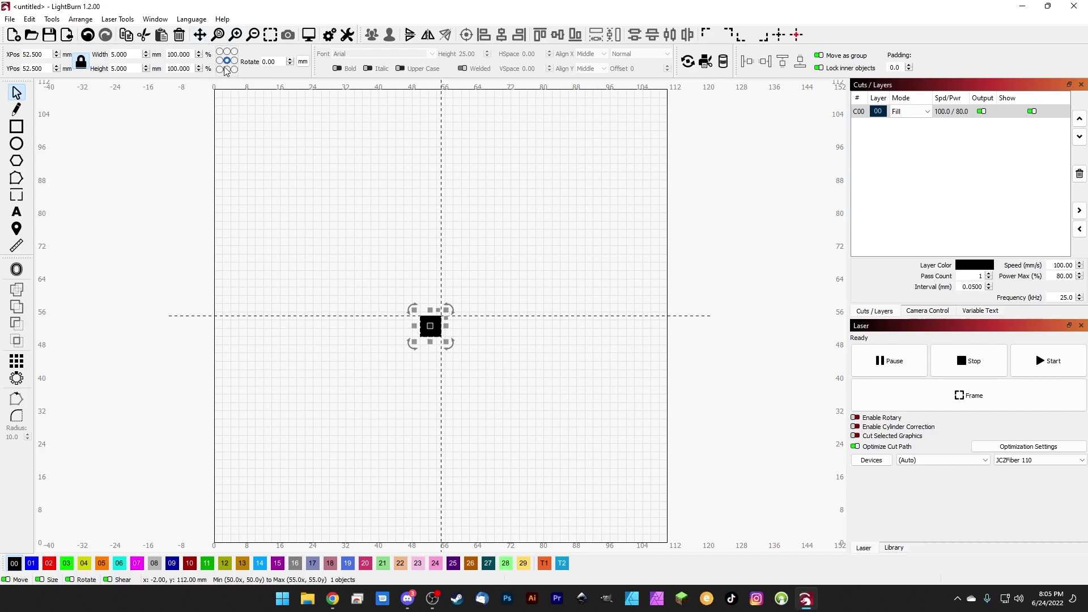
pyautogui.hotkey('ctrl', 'z')
# Rotate the 50 mm square about its centre by 19.56 degrees
pyautogui.doubleClick(284, 61)
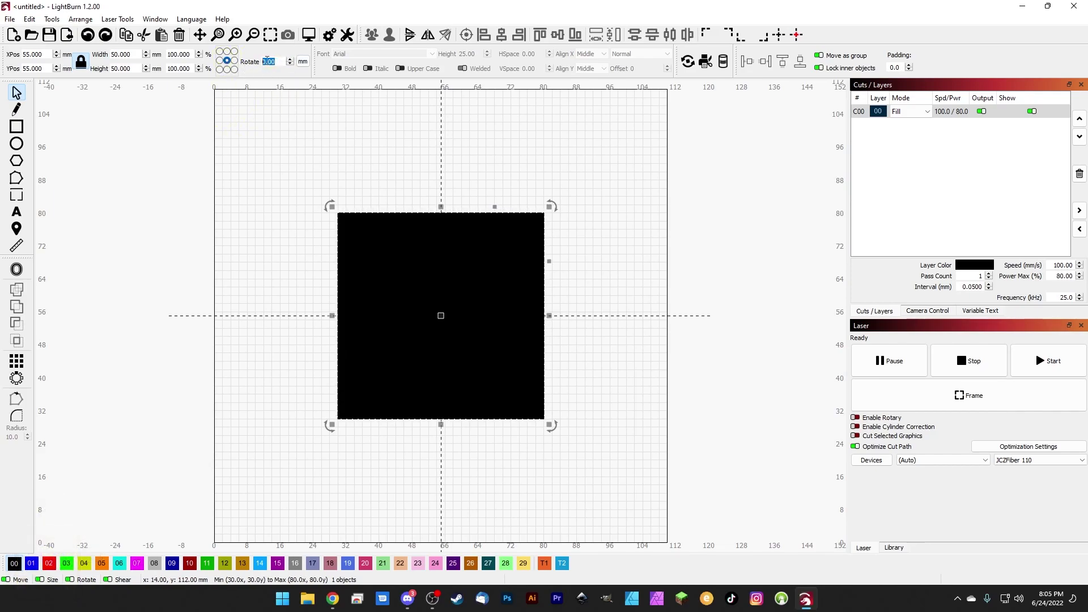
pyautogui.write('19.56')
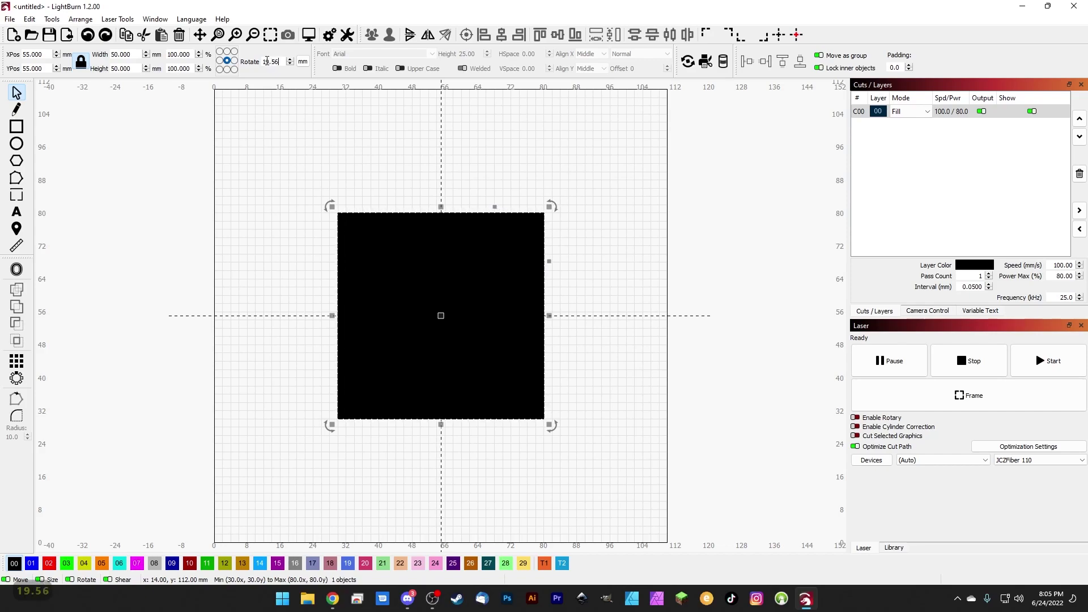
pyautogui.press('Return')
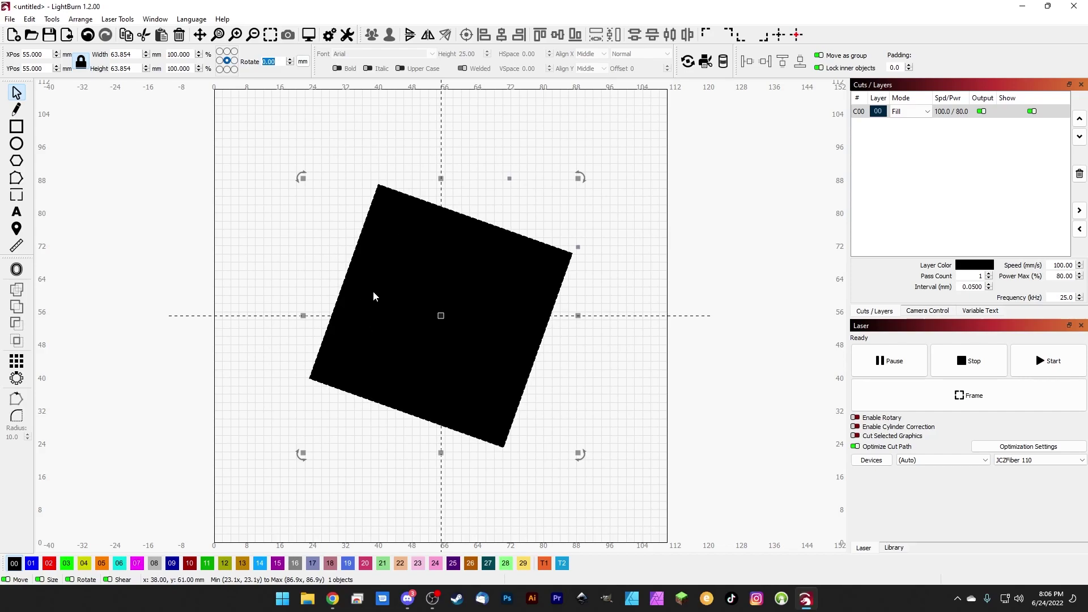
pyautogui.click(277, 61)
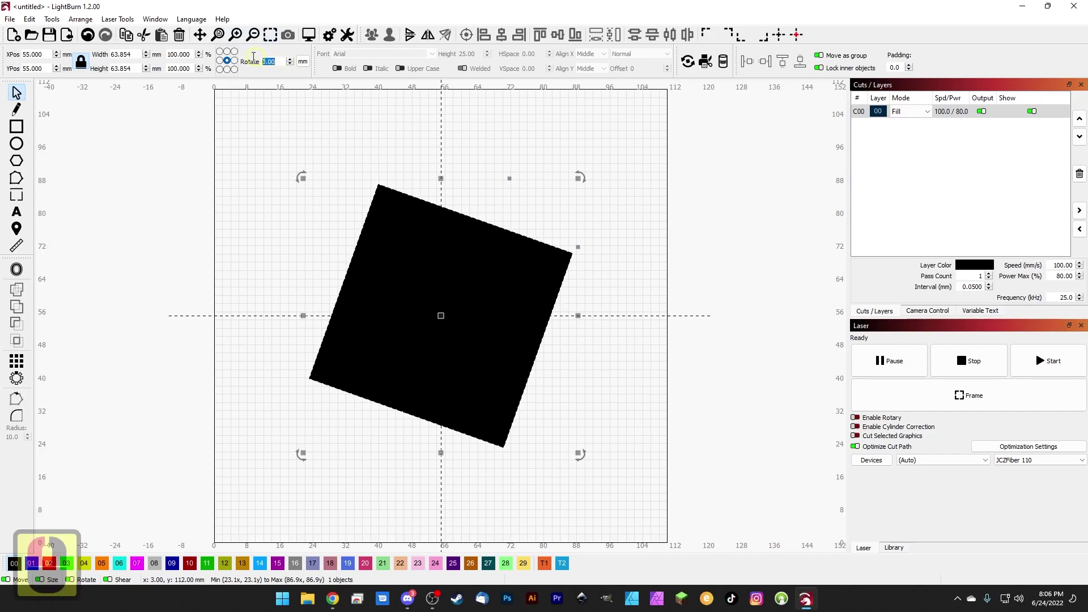
pyautogui.doubleClick(279, 60)
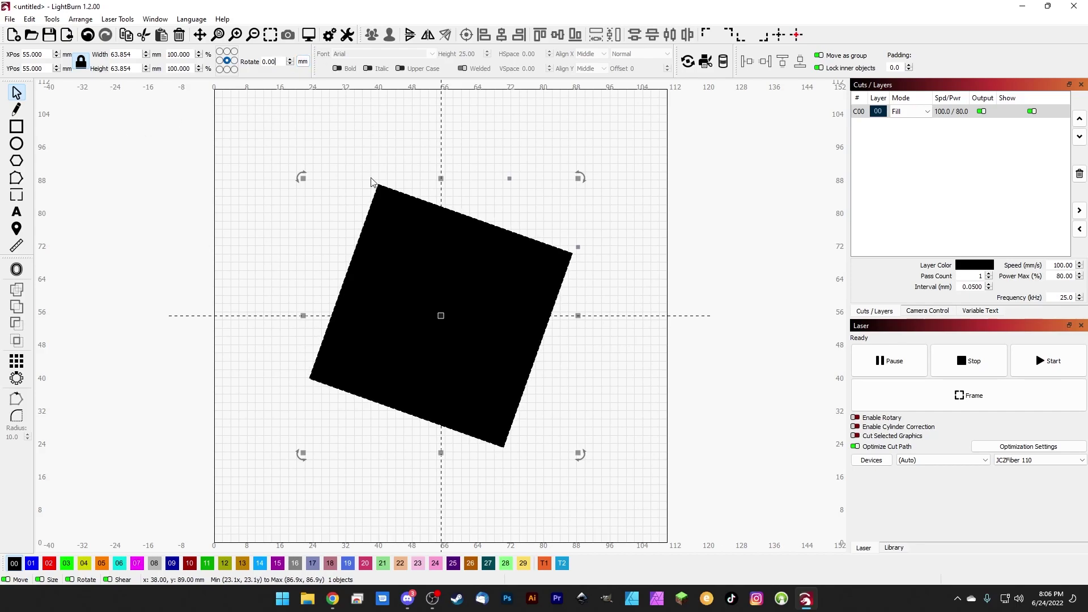
# Toggle the measurement units to inches and check the square's X position and width
pyautogui.click(304, 61)
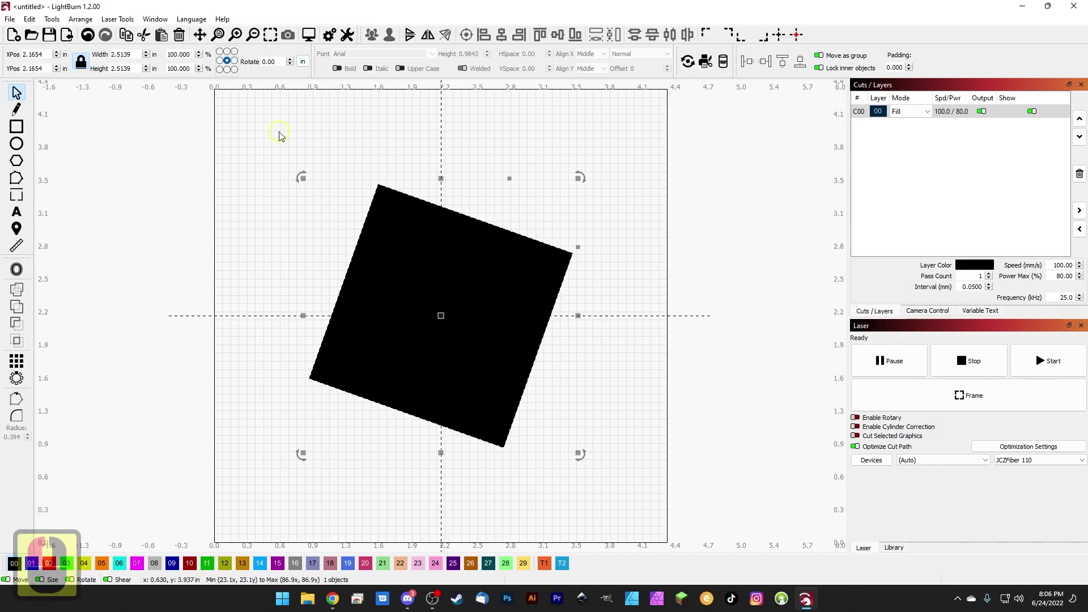
pyautogui.click(304, 62)
pyautogui.click(304, 62)
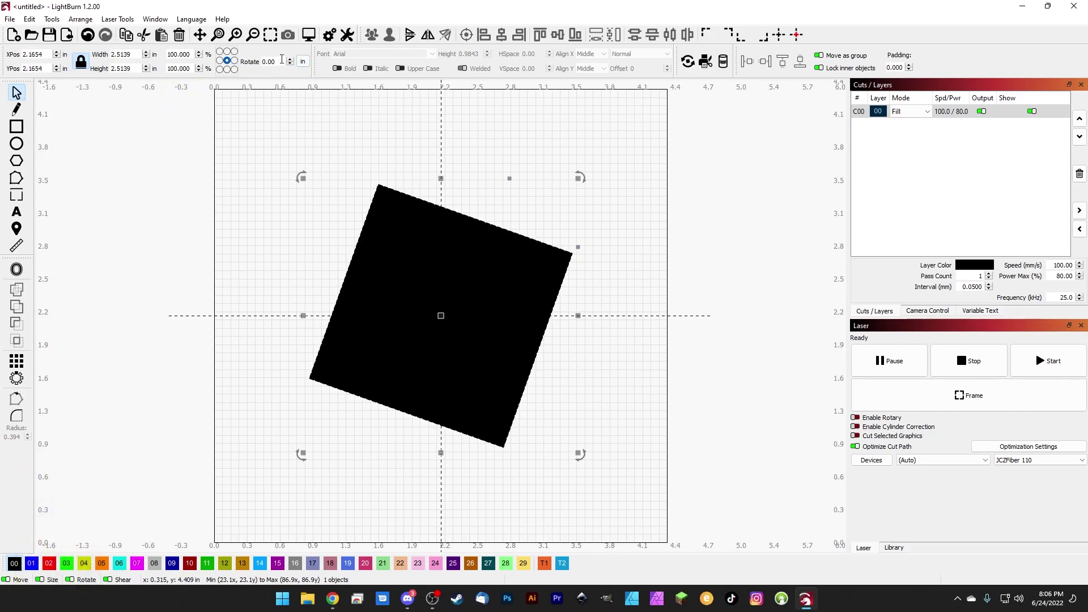
pyautogui.click(303, 64)
pyautogui.click(303, 64)
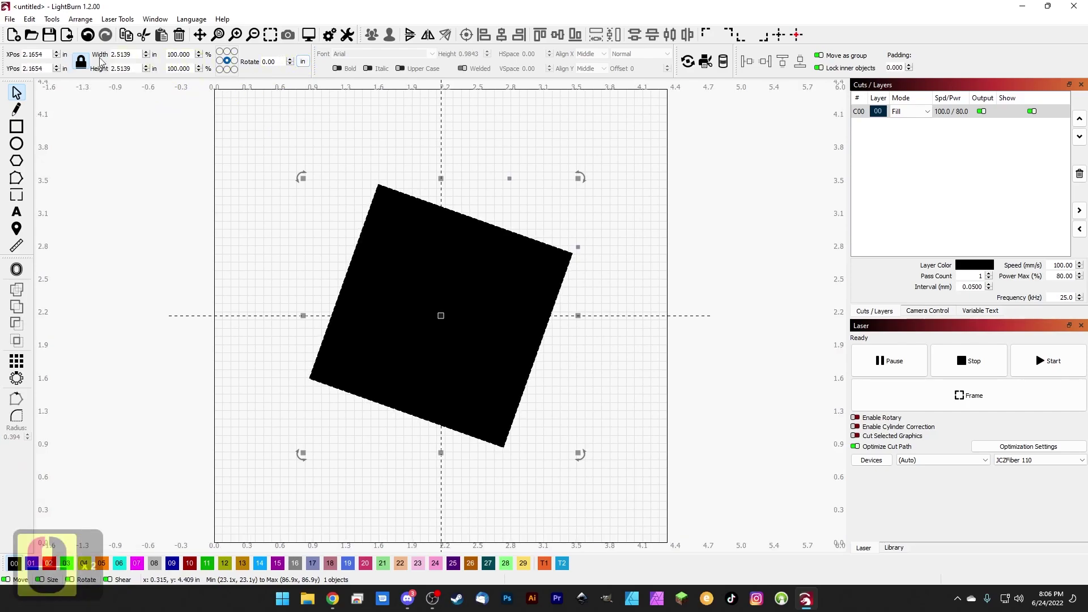
pyautogui.moveTo(44, 55); pyautogui.dragTo(15, 56)
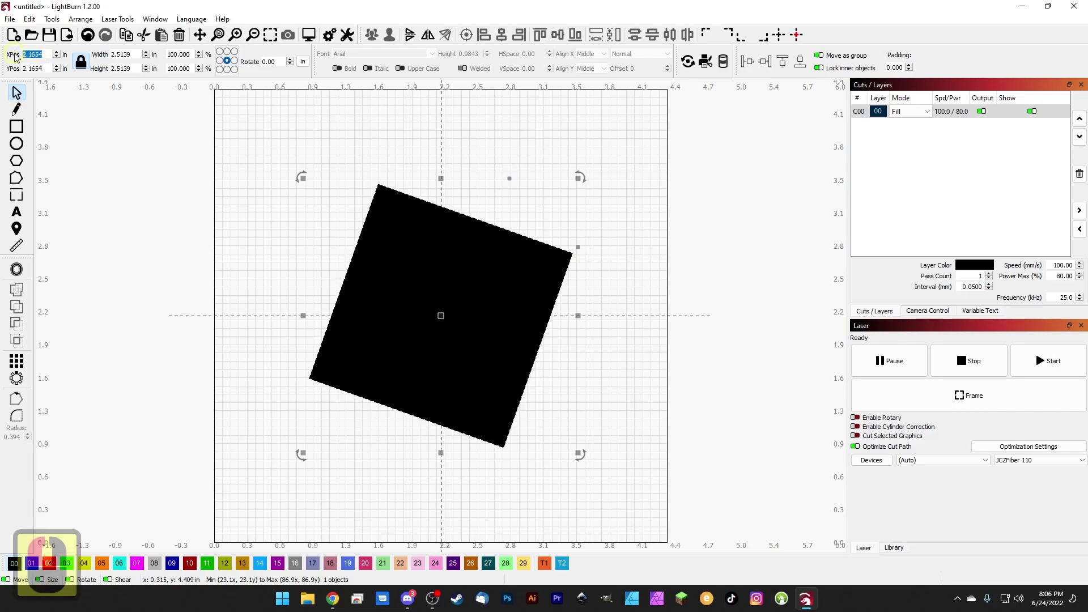
pyautogui.moveTo(127, 57); pyautogui.dragTo(98, 59)
# Toggle the measurement units between inches and millimetres, finishing in millimetres with the square still selected
pyautogui.click(303, 62)
pyautogui.click(304, 64)
pyautogui.click(303, 63)
pyautogui.click(303, 63)
pyautogui.click(303, 64)
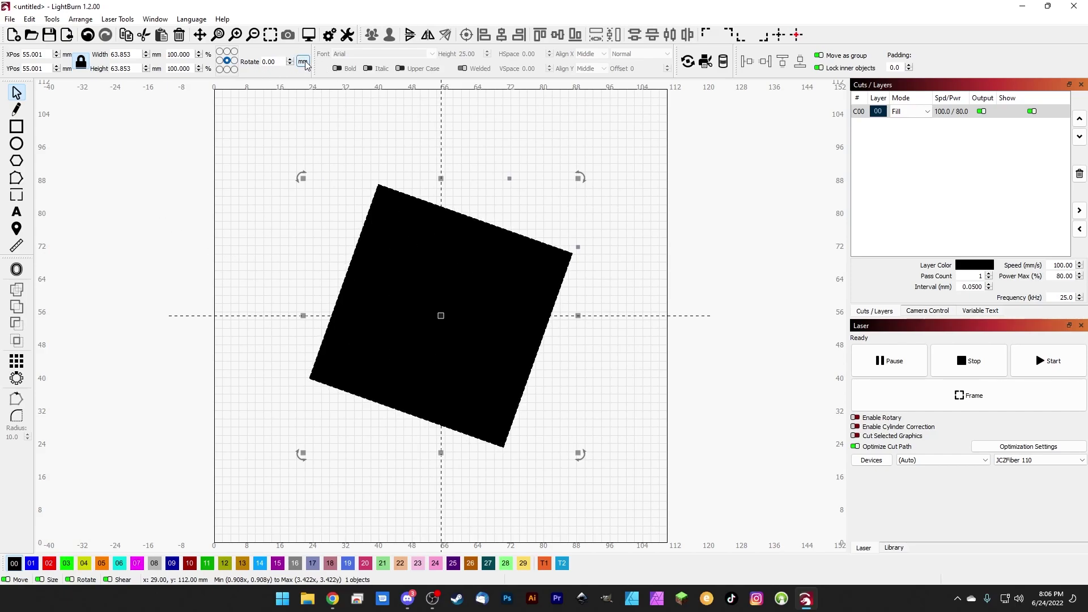
pyautogui.click(388, 245)
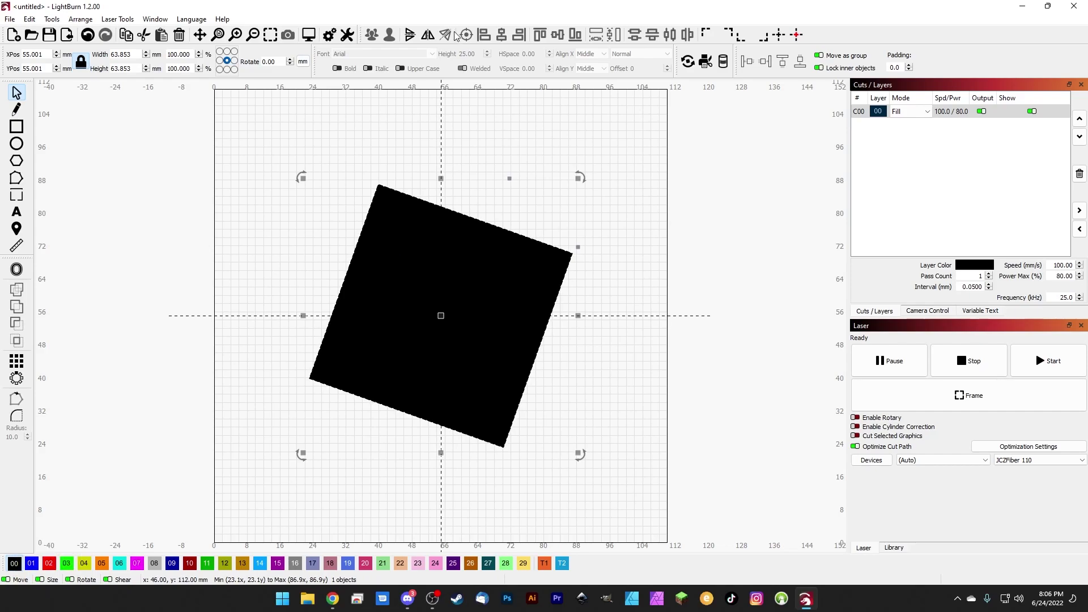
# Shrink the rotated square to an overall width of about 35 mm in the workspace's lower-left corner
pyautogui.moveTo(461, 303); pyautogui.dragTo(354, 328)
pyautogui.moveTo(452, 251); pyautogui.dragTo(342, 369)
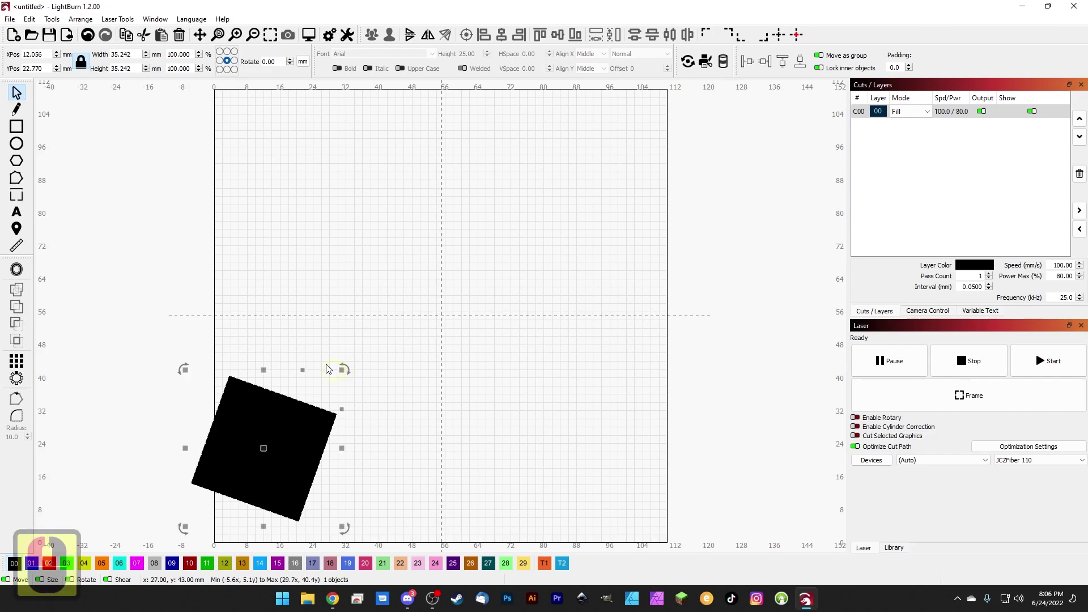
# Add the text "Laser Everything" in Arial, 25 mm high, above the square
pyautogui.click(15, 213)
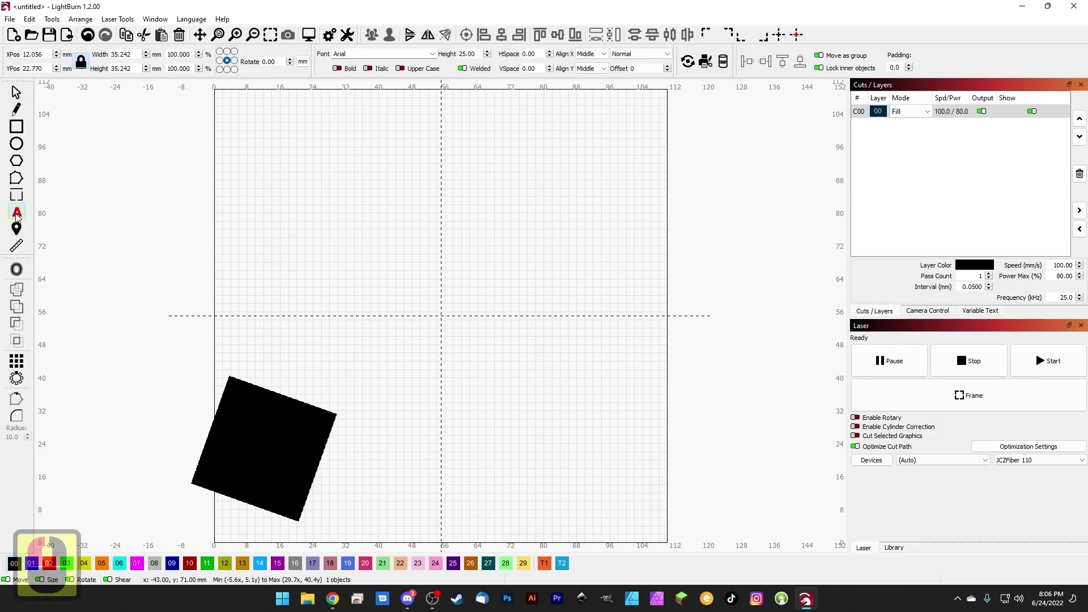
pyautogui.click(292, 211)
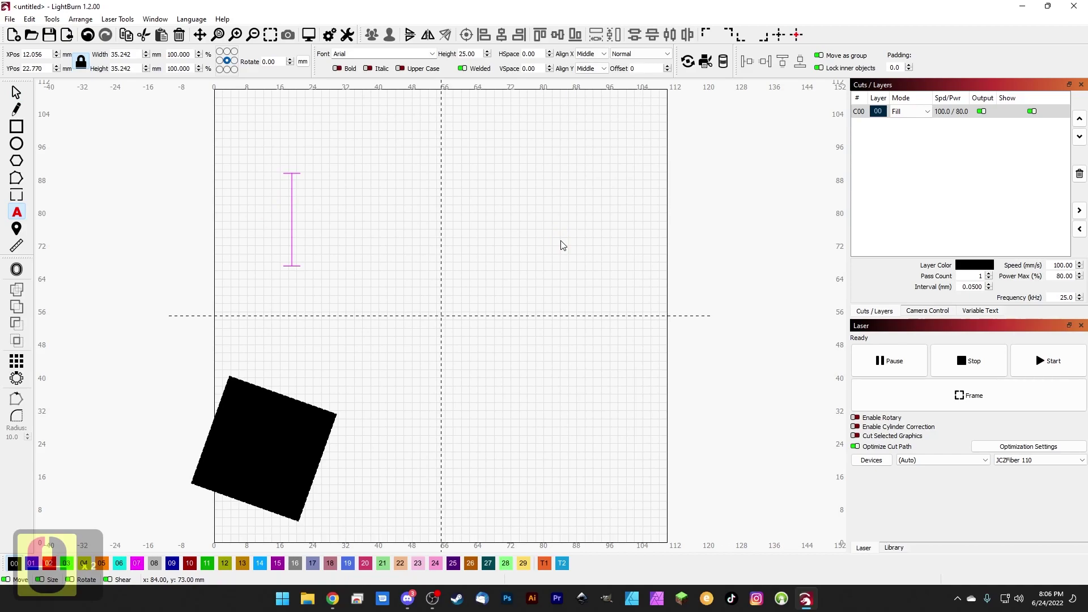
pyautogui.write('Las')
pyautogui.write('er Everything')
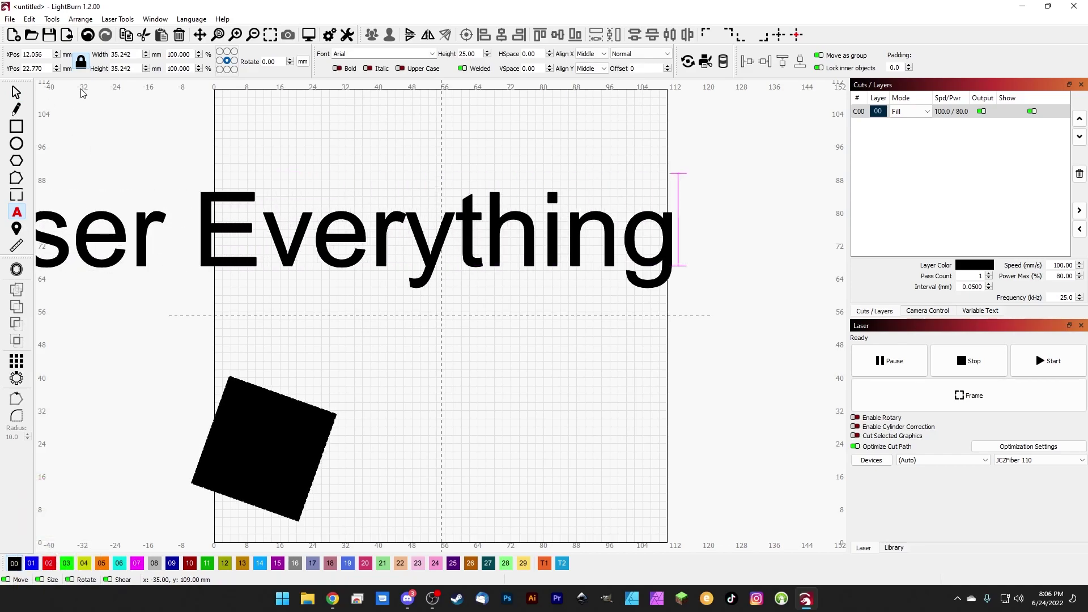
pyautogui.press('Escape')
pyautogui.hotkey('ctrl', 'a')
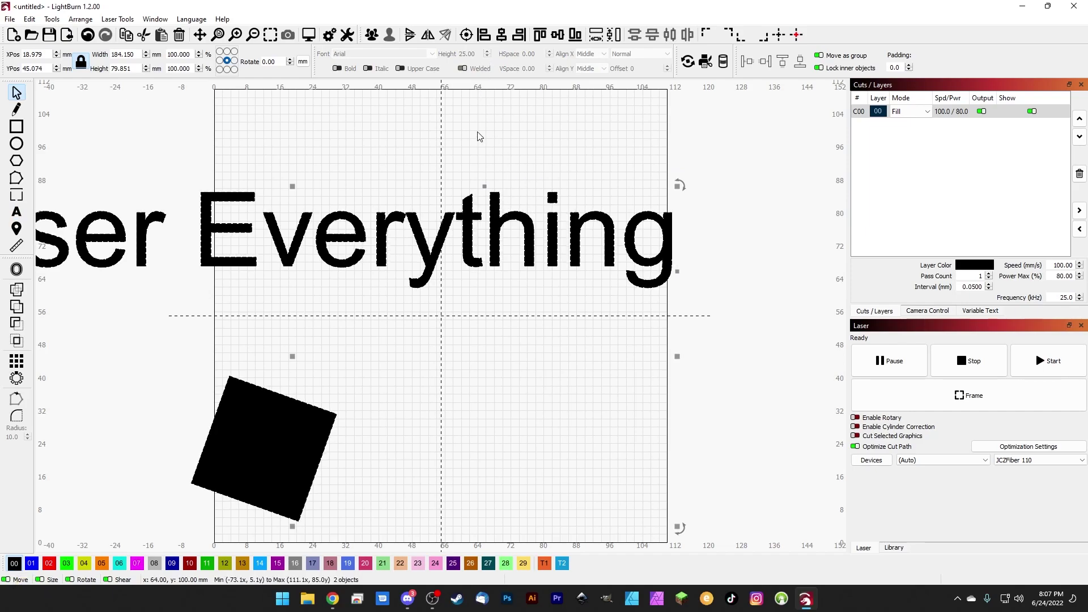
# Set the text's height to 12.50 mm and make it bold, italic and upper case
pyautogui.click(493, 238)
pyautogui.click(487, 57)
pyautogui.click(487, 56)
pyautogui.click(487, 57)
pyautogui.click(347, 68)
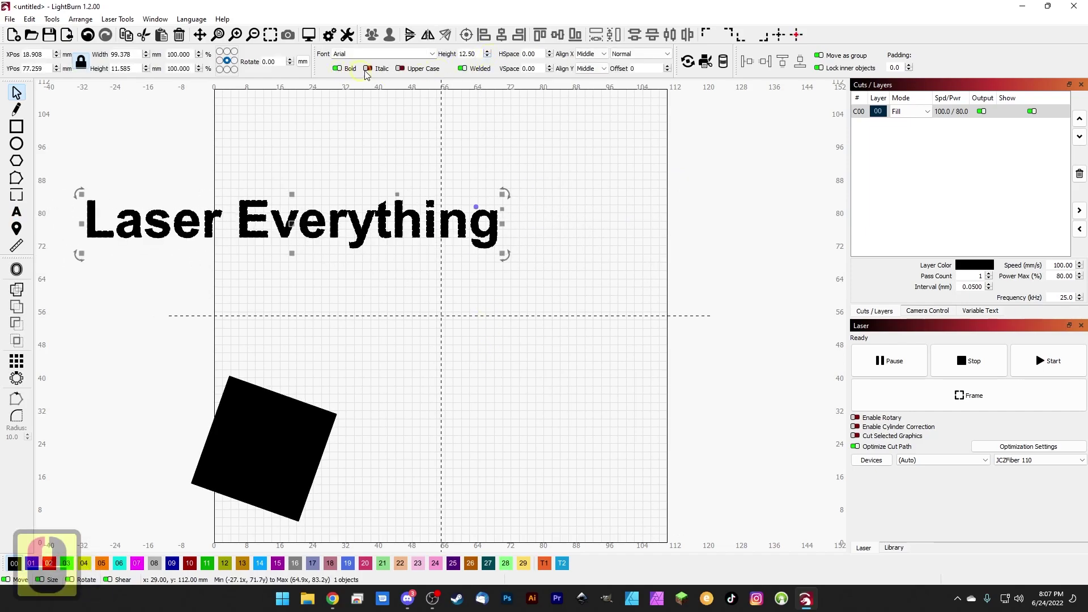
pyautogui.click(368, 69)
pyautogui.click(399, 69)
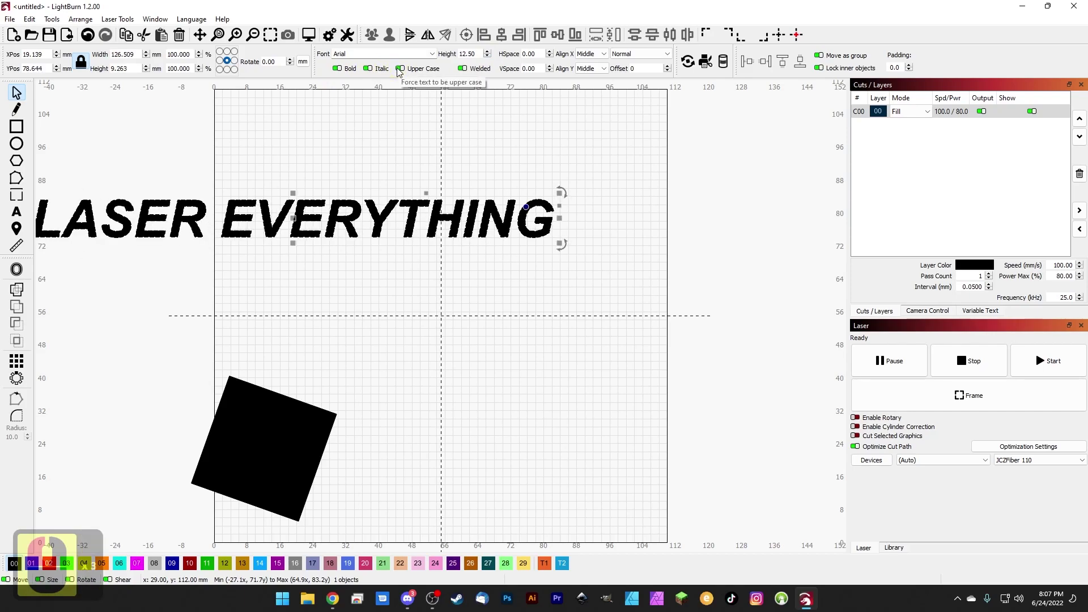
# Change the text's font to Futura PT Bold and move the text so it sits mostly inside the work area
pyautogui.hotkey('ctrl', 'a')
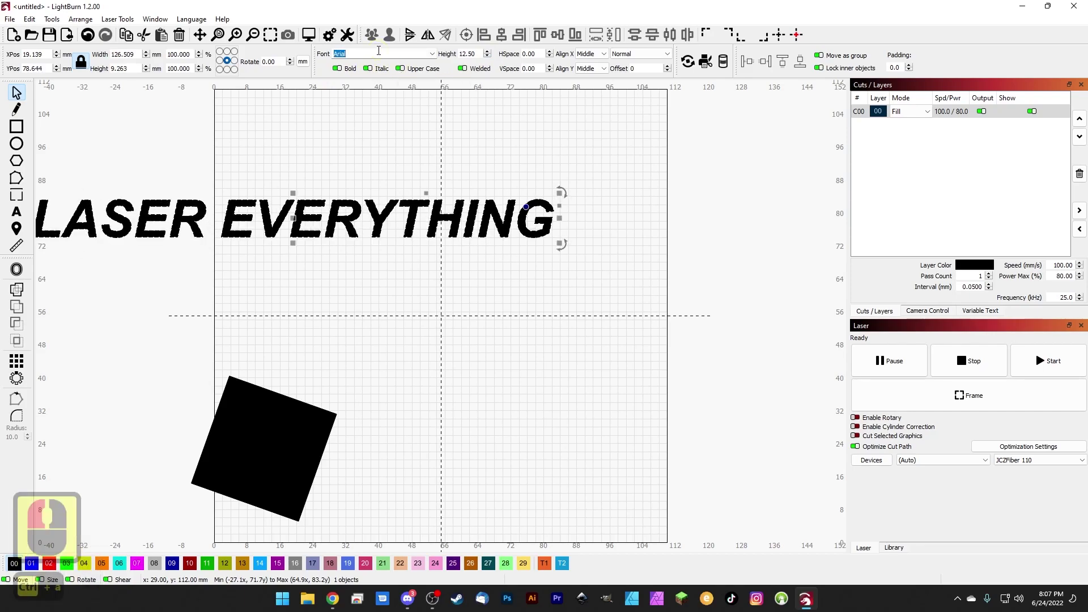
pyautogui.write('futura')
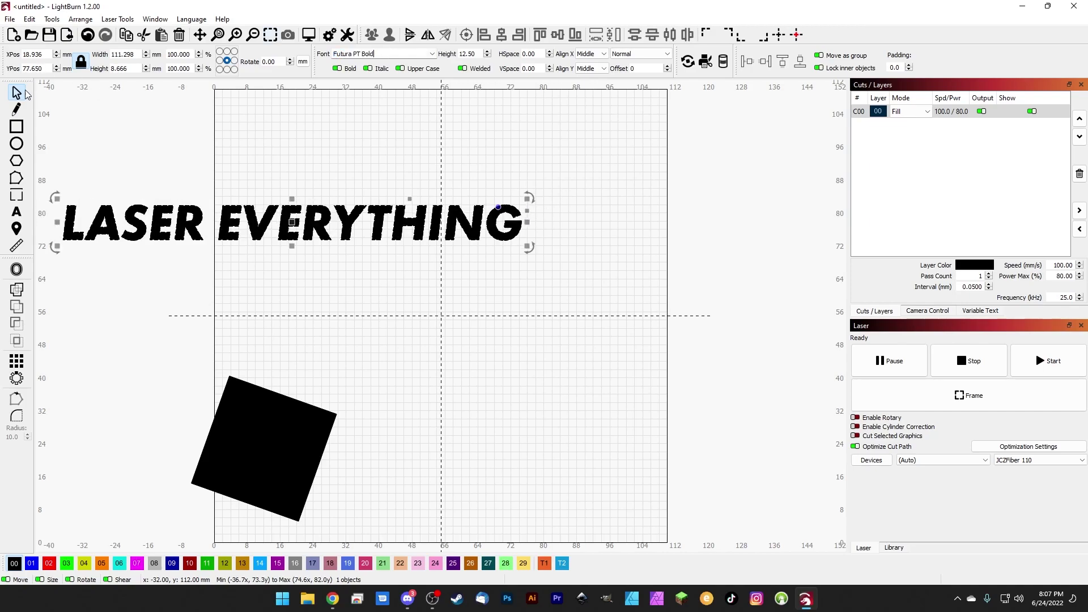
pyautogui.doubleClick(277, 205)
pyautogui.moveTo(297, 222); pyautogui.dragTo(422, 213)
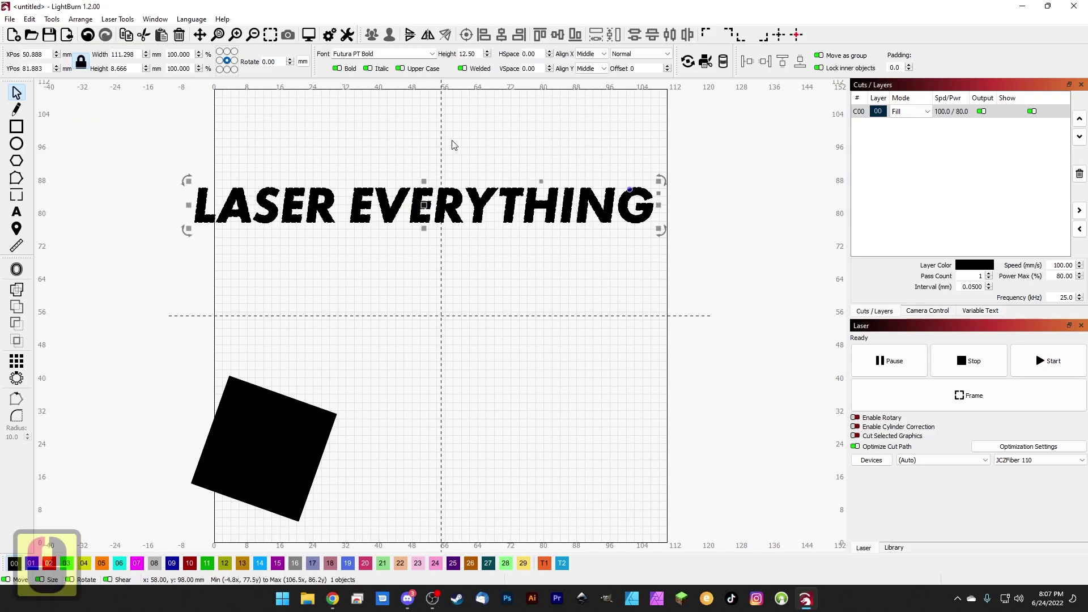
# Change the text's font to Script MT Bold and turn off its upper-case option
pyautogui.doubleClick(463, 69)
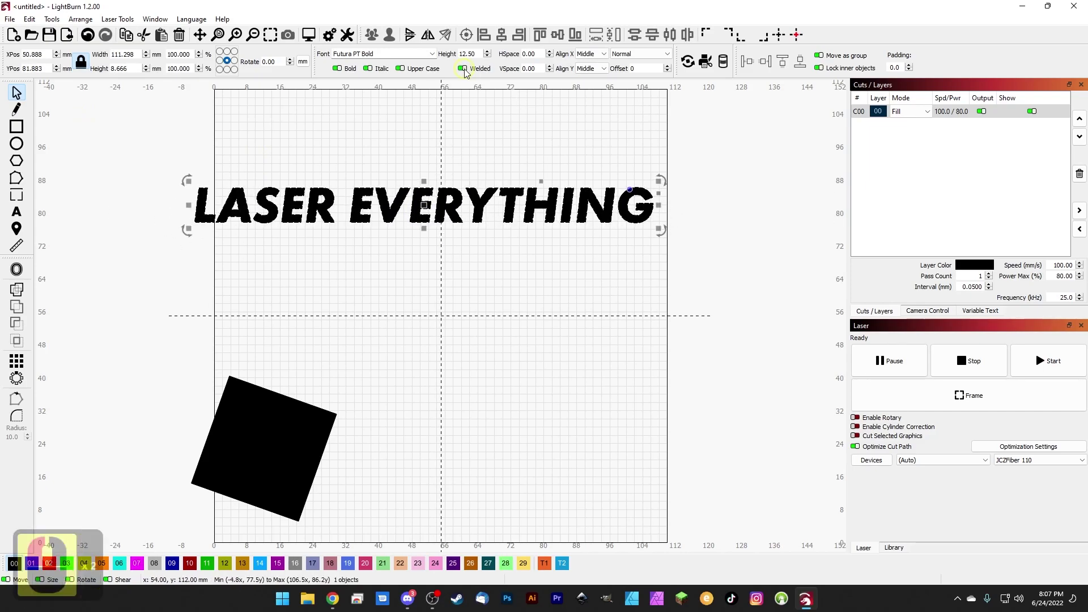
pyautogui.click(398, 51)
pyautogui.hotkey('ctrl', 'a')
pyautogui.write('Script MT Bold')
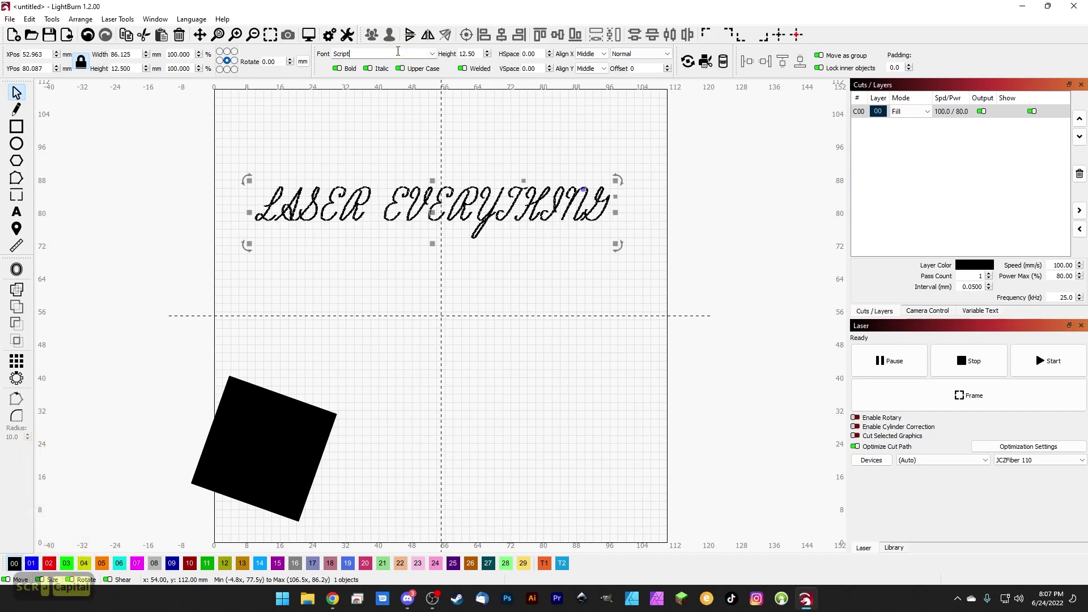
pyautogui.press('Return')
pyautogui.scroll(5, 438, 106)
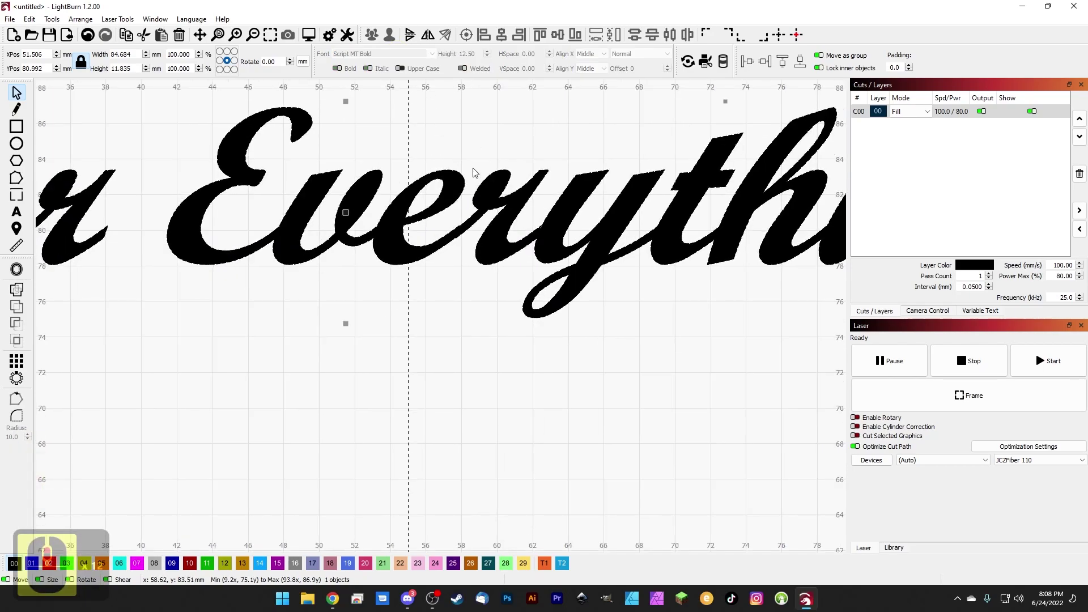
pyautogui.click(440, 178)
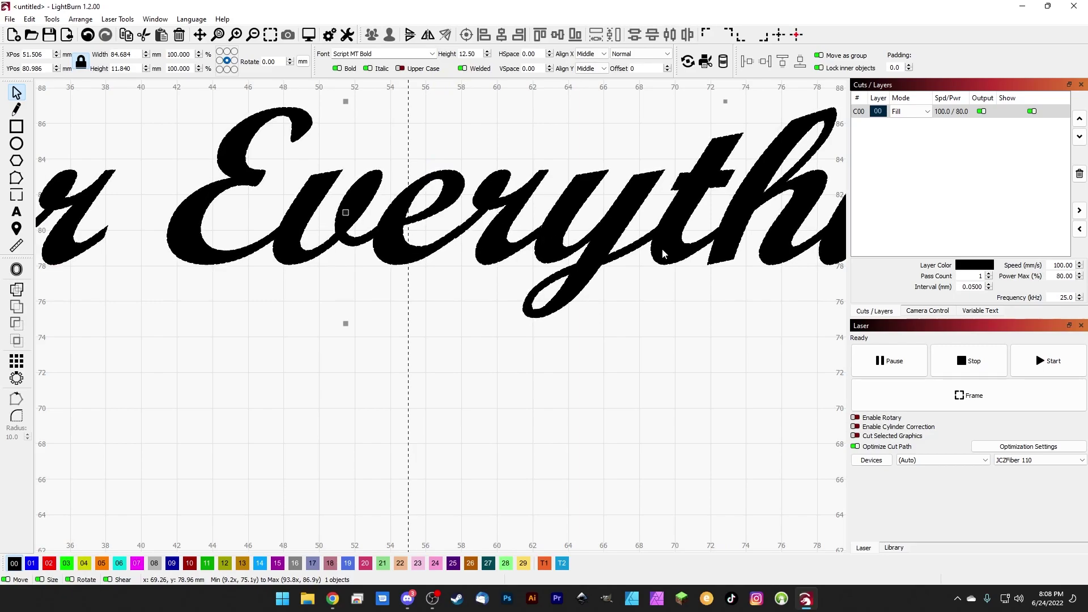
# Turn off welding for the script text and examine the overlap between the L and the a
pyautogui.scroll(-2, 662, 248)
pyautogui.scroll(2, 740, 276)
pyautogui.hscroll(-6, 253, 229)
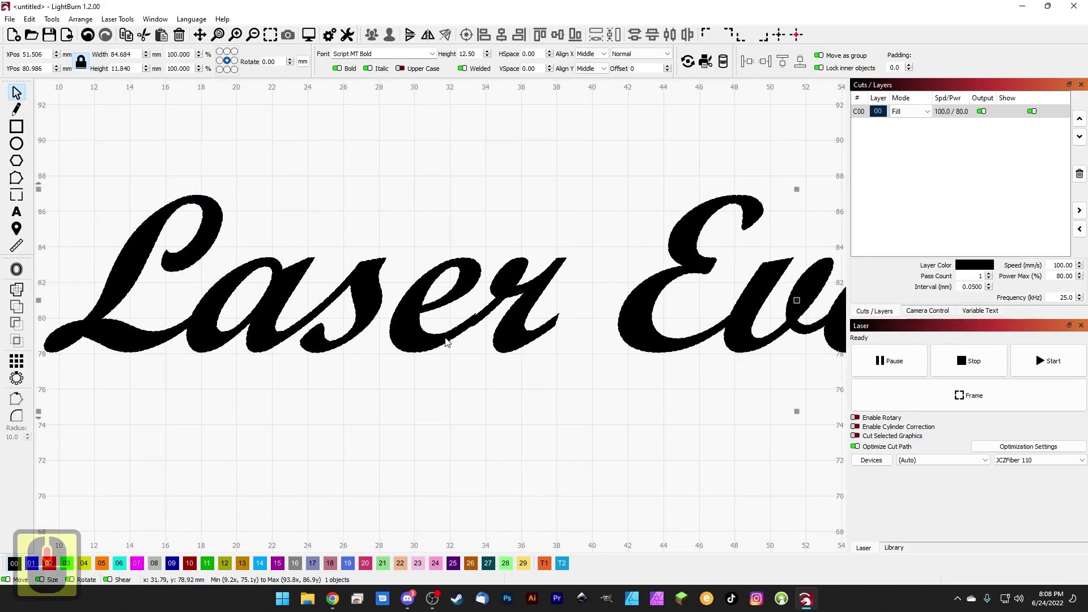
pyautogui.click(364, 350)
pyautogui.hscroll(-2, 364, 350)
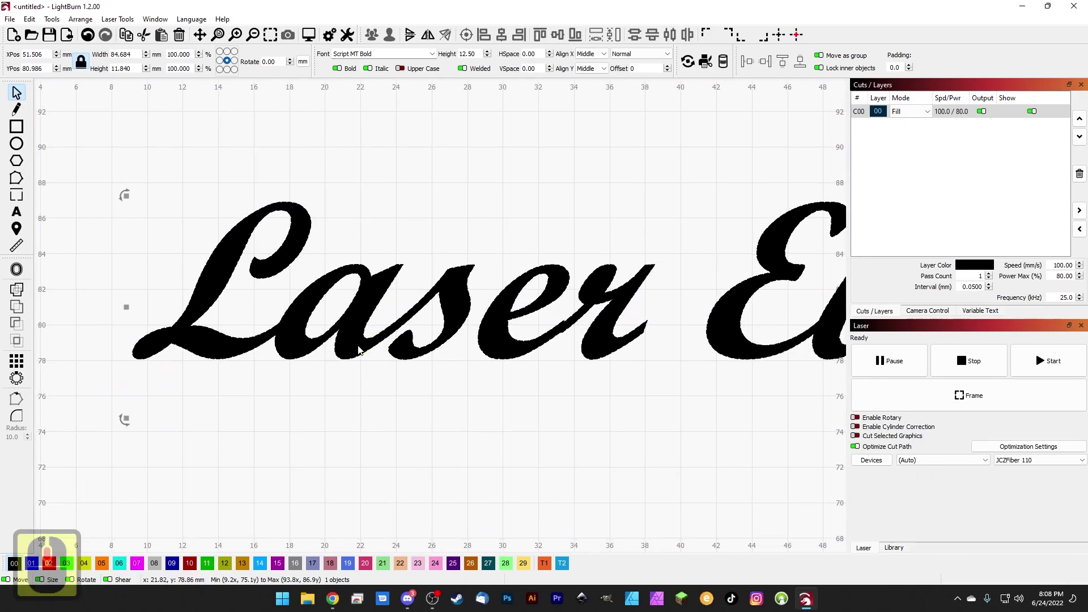
pyautogui.click(462, 68)
pyautogui.scroll(8, 277, 326)
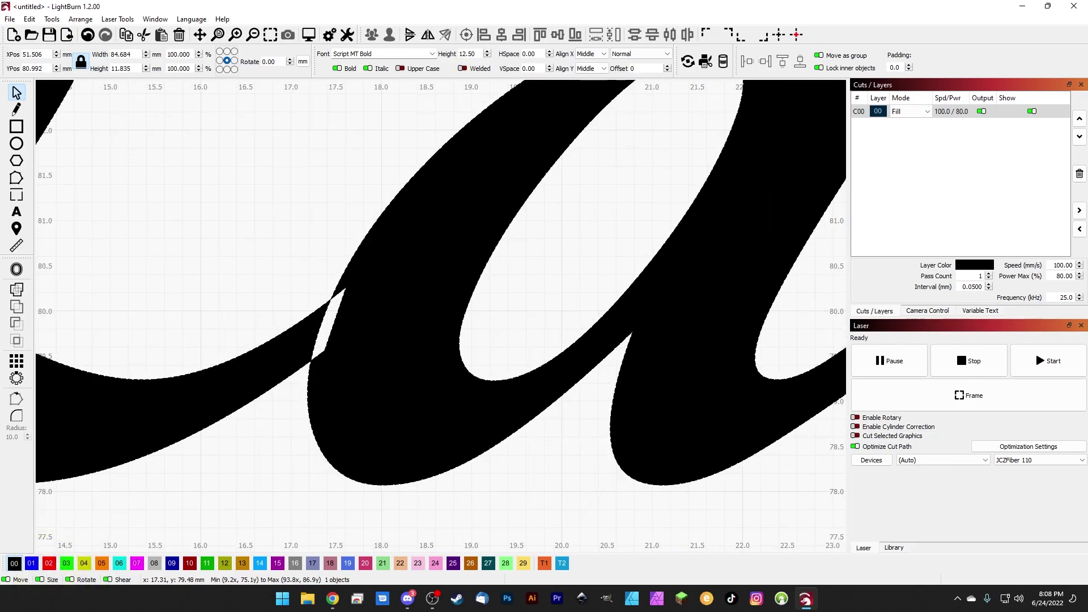
# Convert the unwelded text to paths, ungroup the letters and move the L further over the a to show the overlap
pyautogui.doubleClick(275, 378)
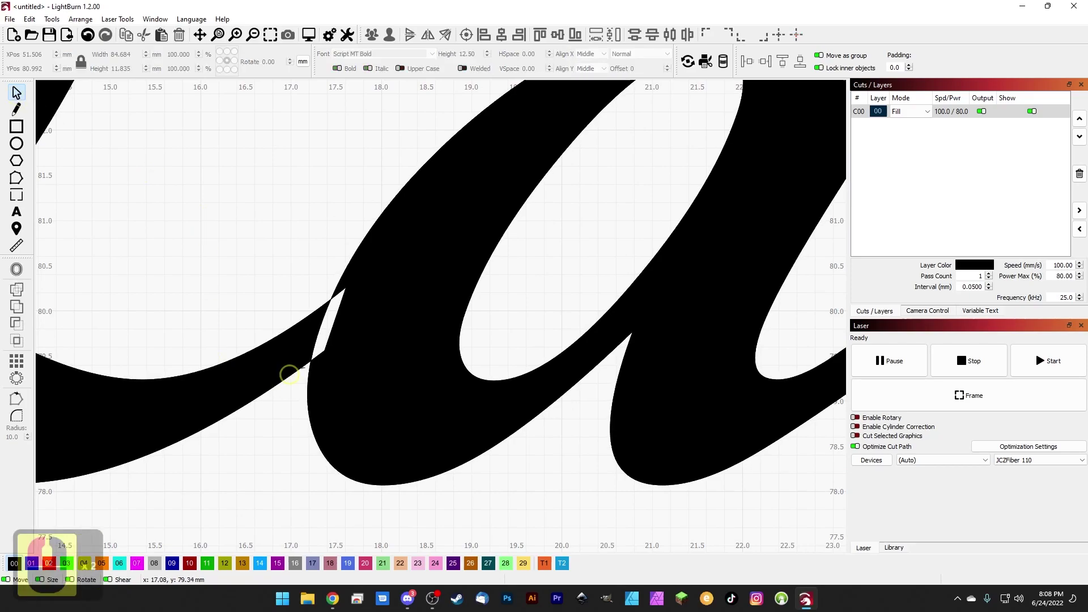
pyautogui.click(286, 362)
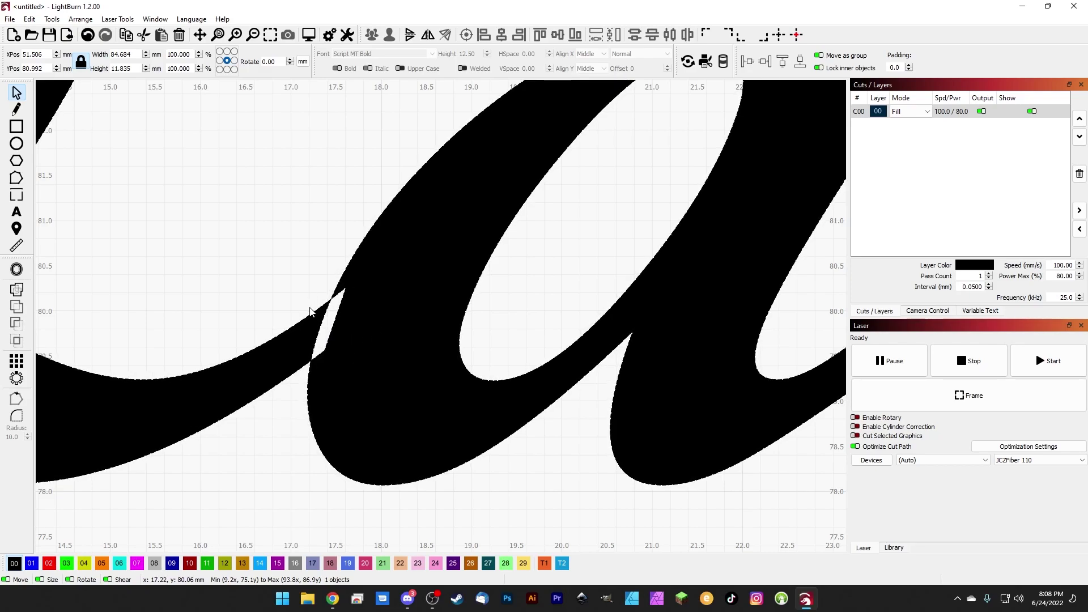
pyautogui.rightClick(331, 327)
pyautogui.click(377, 464)
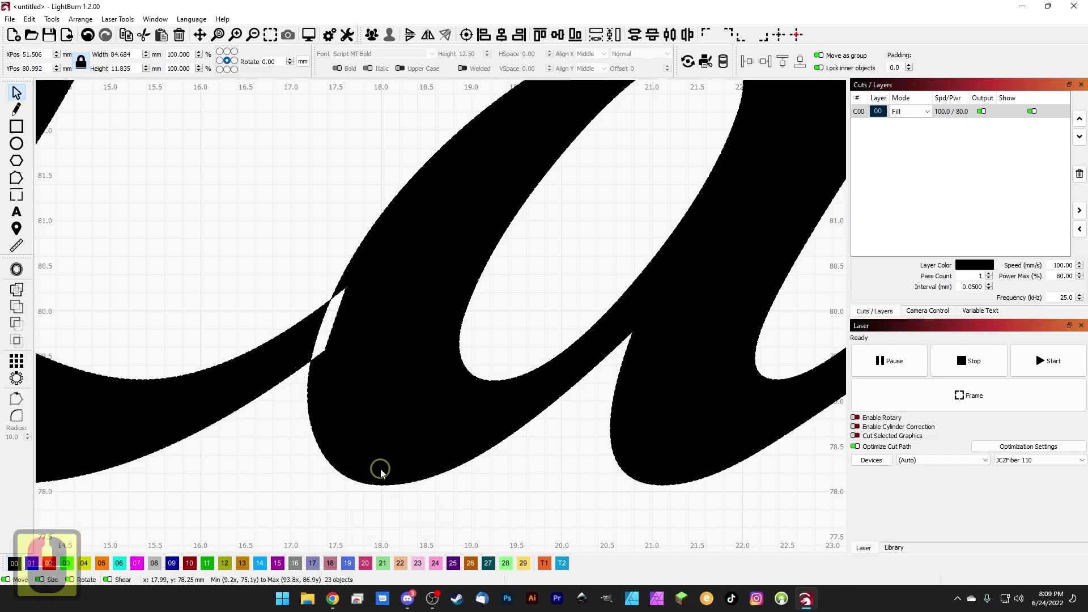
pyautogui.click(305, 328)
pyautogui.moveTo(295, 333); pyautogui.dragTo(445, 230)
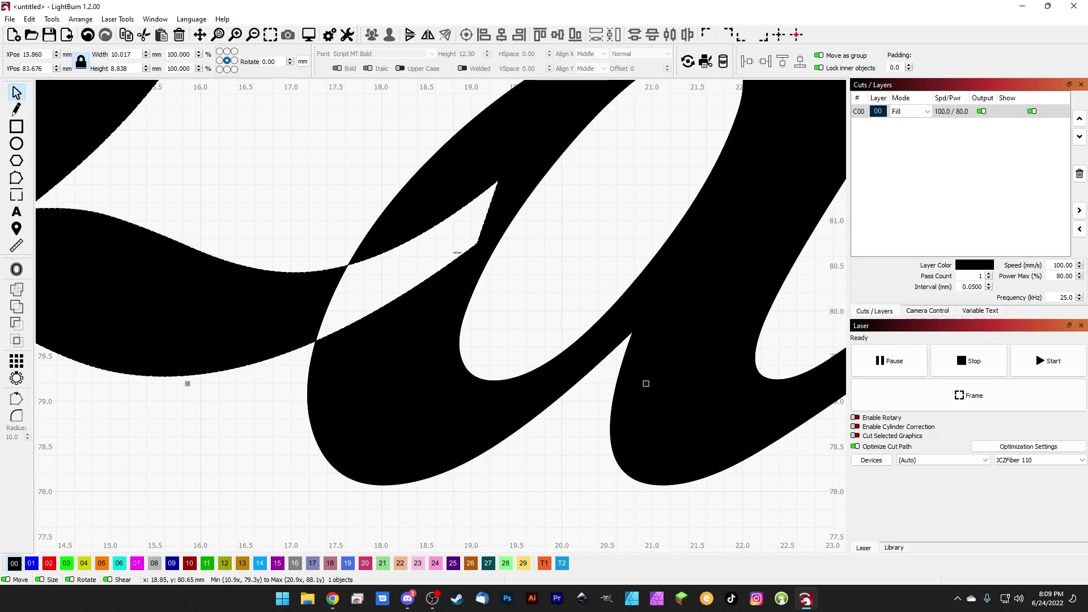
pyautogui.scroll(-10, 408, 242)
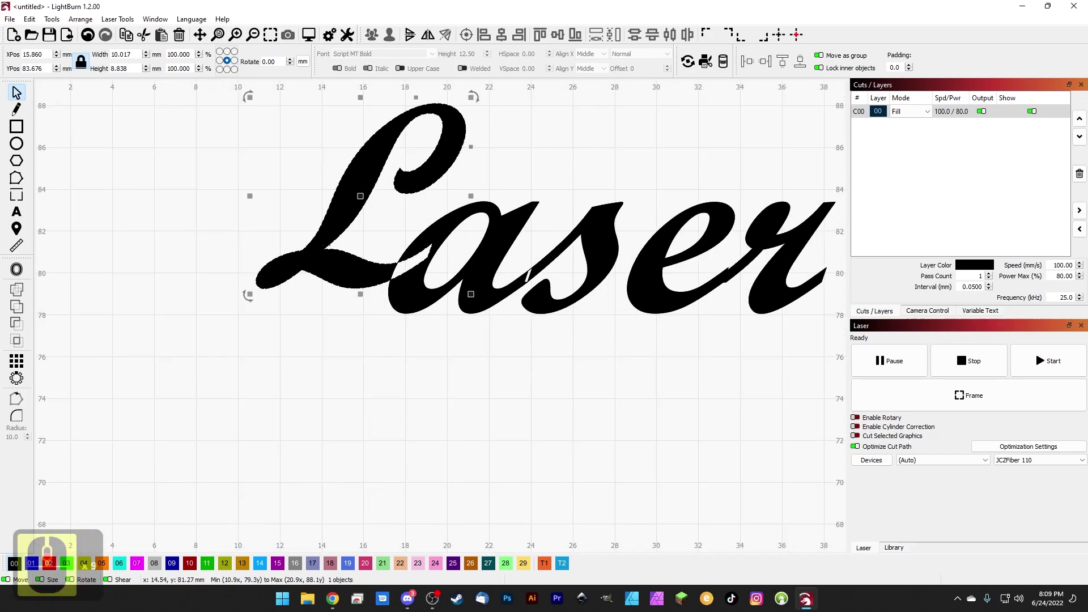
pyautogui.scroll(-2, 219, 339)
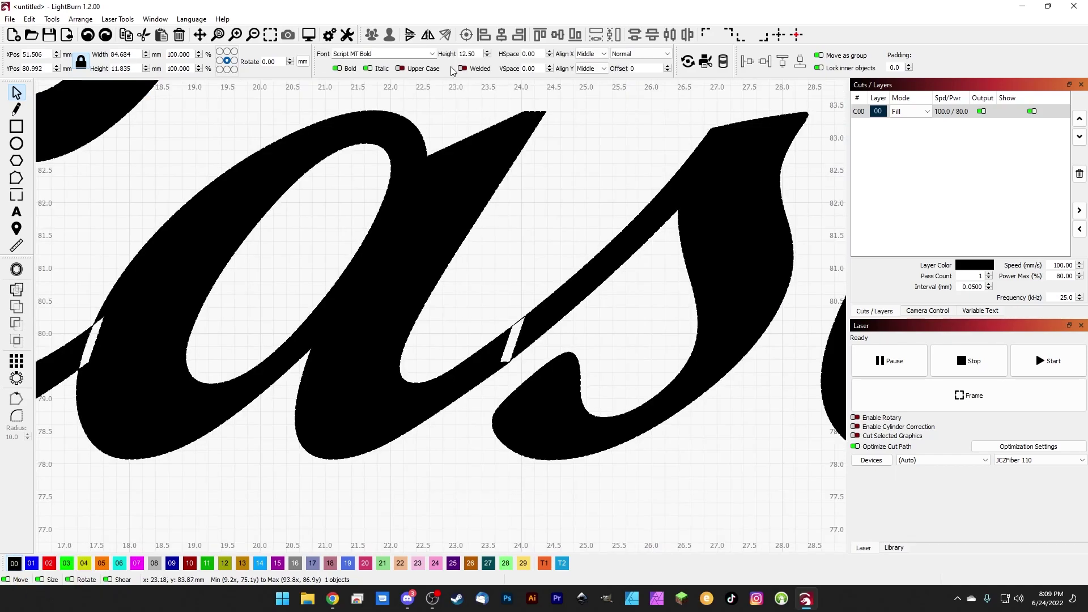
# Turn welding back on for the script text and examine the joined letters along "Laser Everything"
pyautogui.click(464, 69)
pyautogui.scroll(-2, 116, 331)
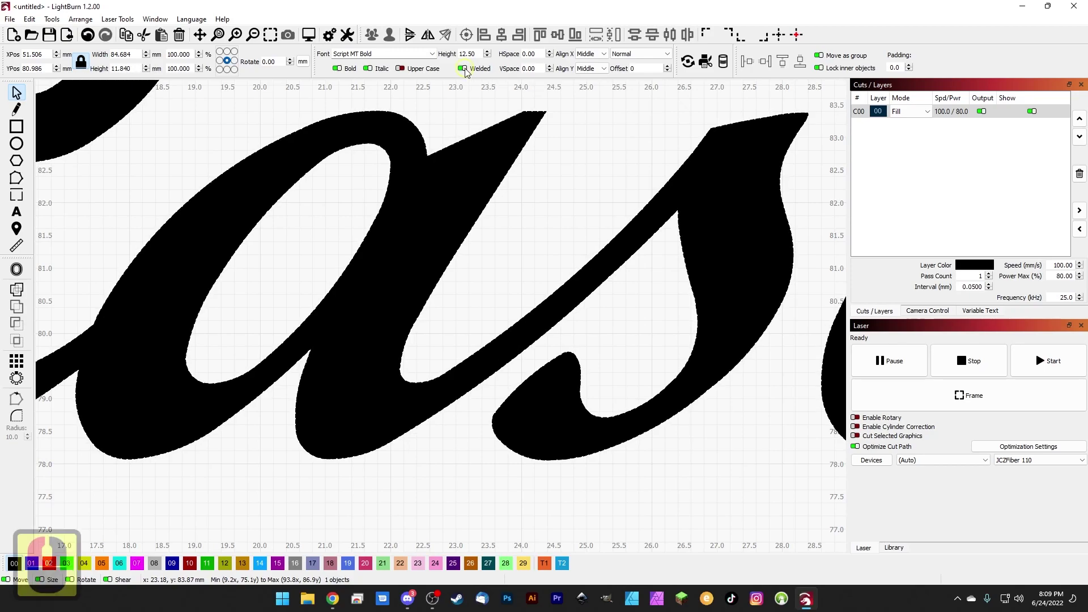
pyautogui.scroll(-3, 239, 335)
pyautogui.scroll(3, 170, 328)
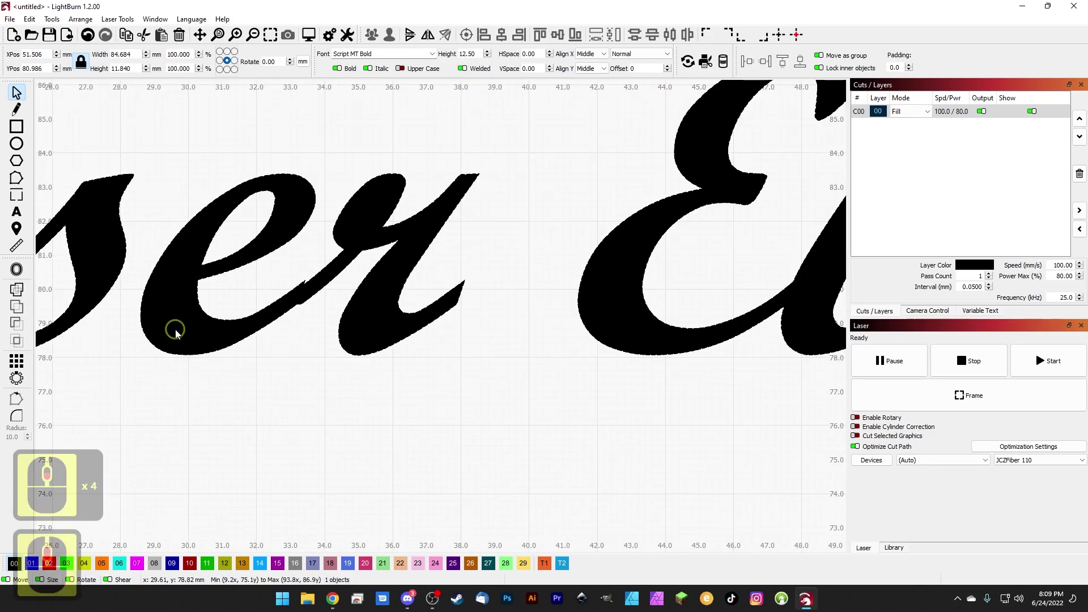
pyautogui.hscroll(5, 530, 328)
pyautogui.hscroll(8, 338, 337)
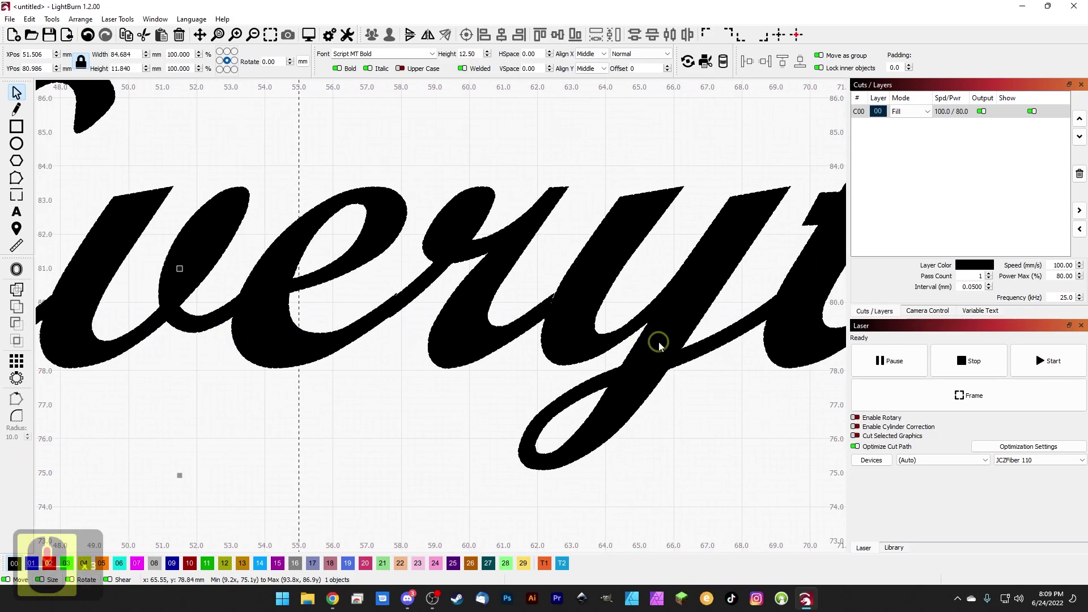
pyautogui.scroll(-8, 346, 362)
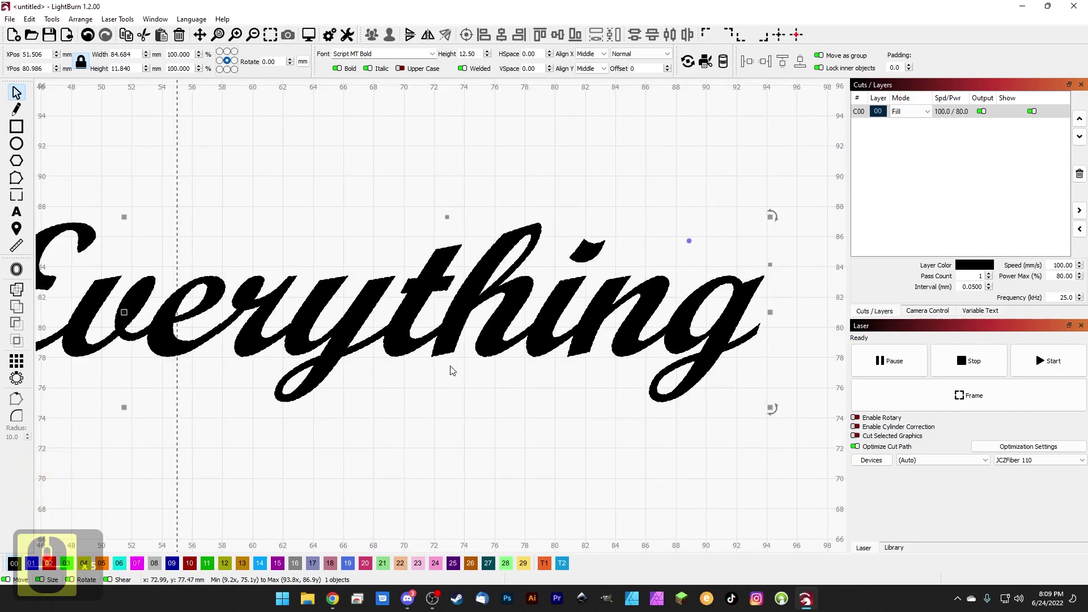
pyautogui.scroll(-2, 555, 365)
pyautogui.moveTo(559, 347); pyautogui.dragTo(499, 361)
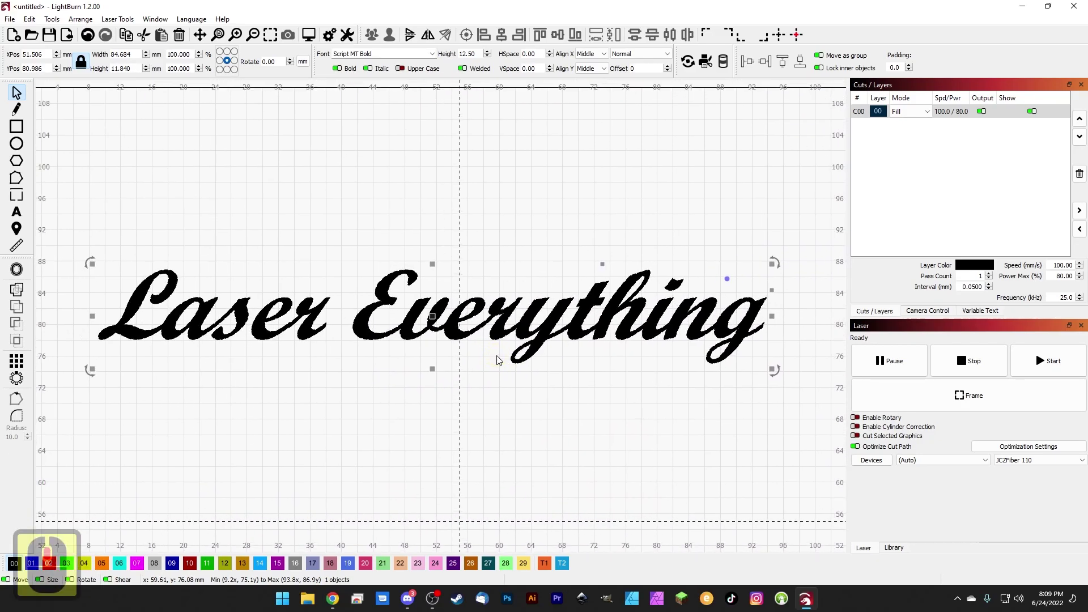
pyautogui.click(462, 68)
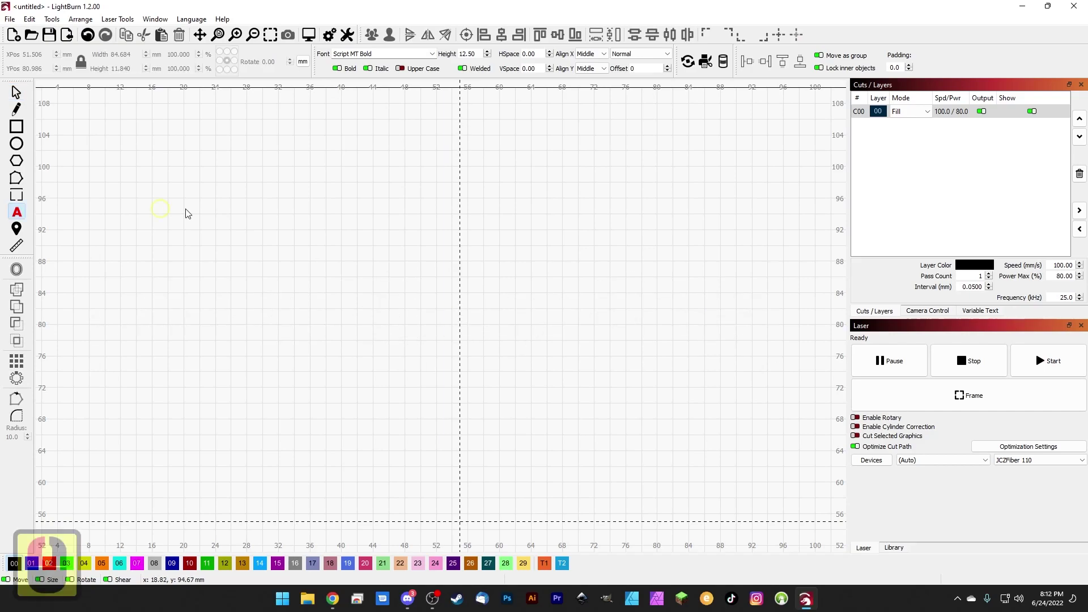
# Add a new text in Calisto MT with "Laser" on the first line and "Everything" on the second
pyautogui.click(263, 208)
pyautogui.click(381, 54)
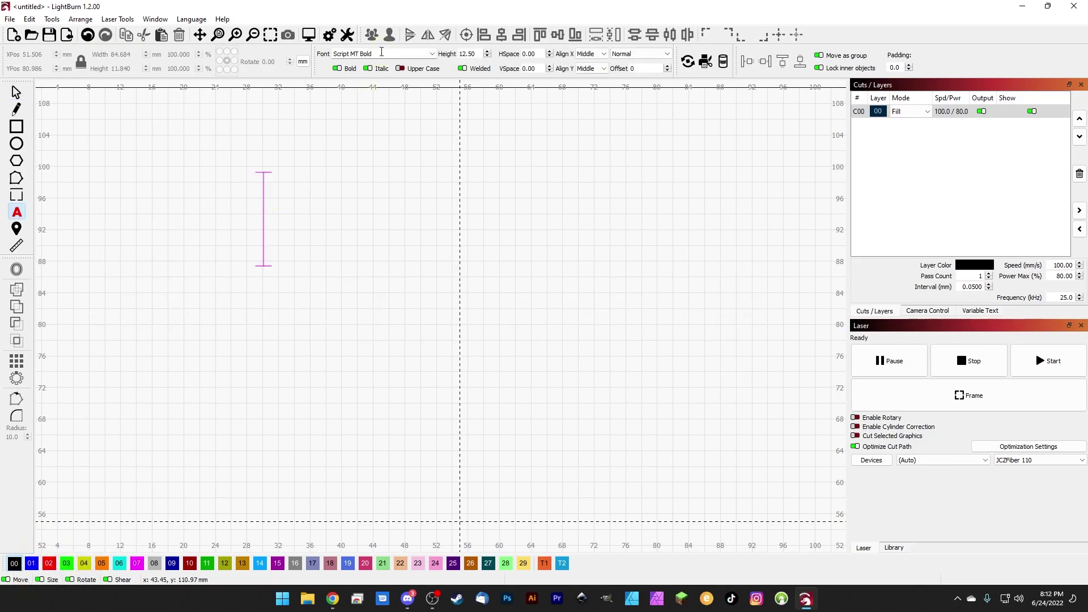
pyautogui.hotkey('ctrl', 'a')
pyautogui.write('cali')
pyautogui.press('Return')
pyautogui.write('Laser')
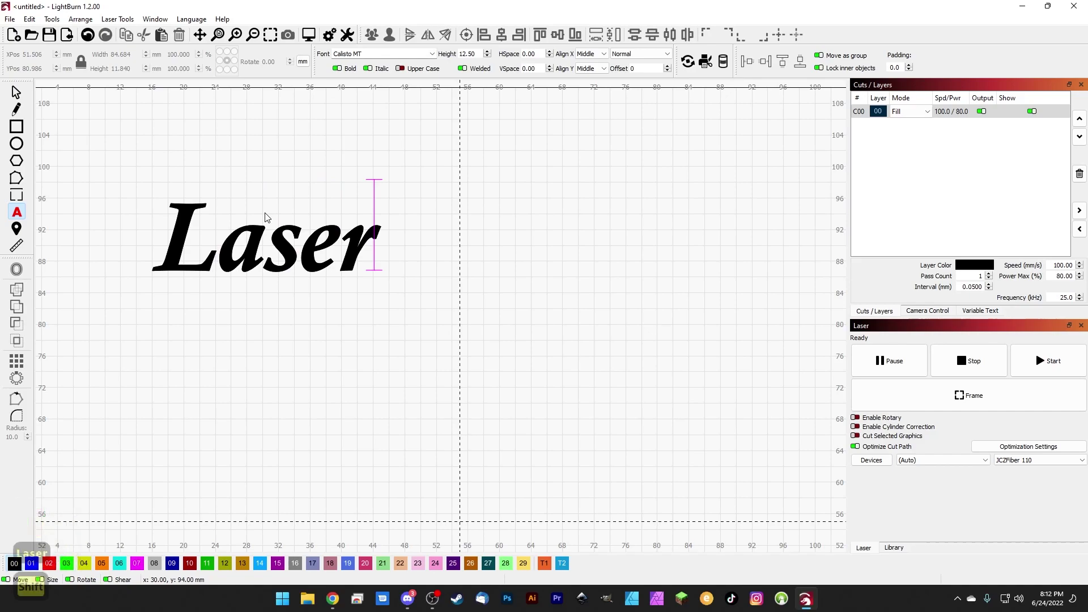
pyautogui.press('Return')
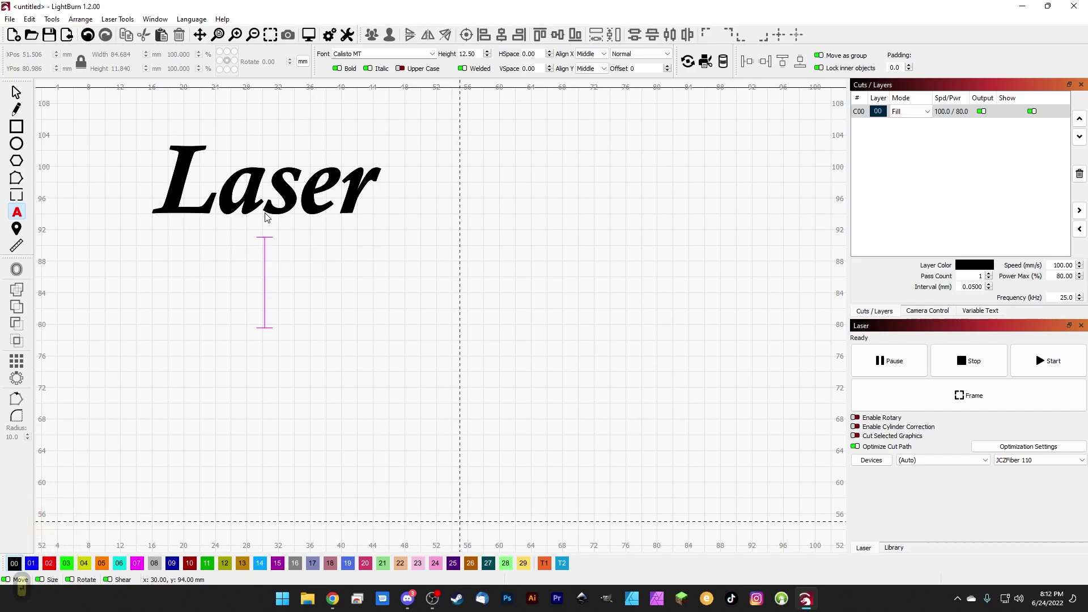
pyautogui.write('Ev')
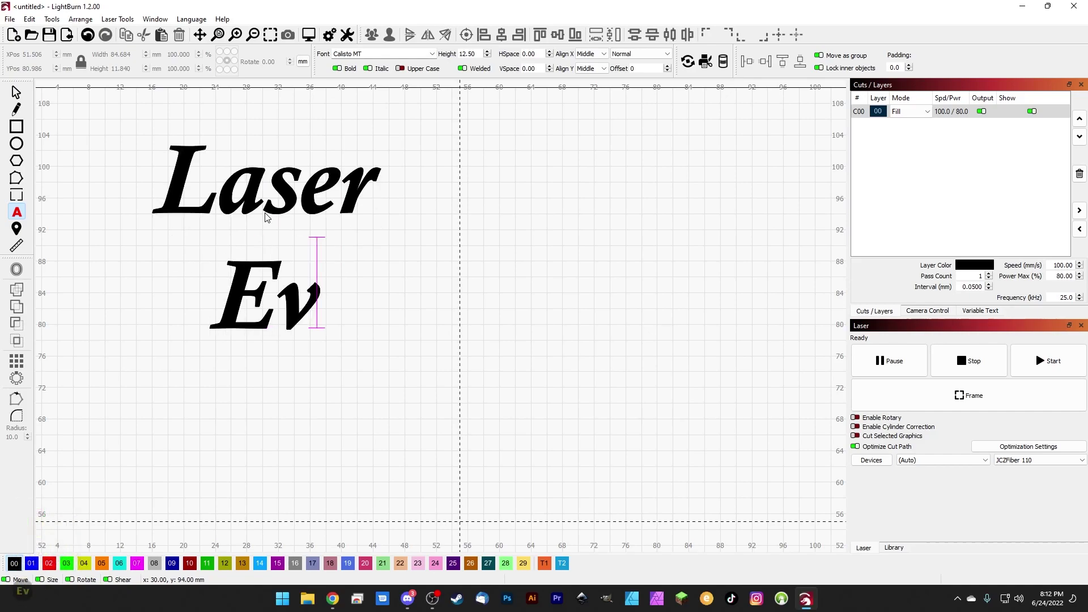
pyautogui.write('erything')
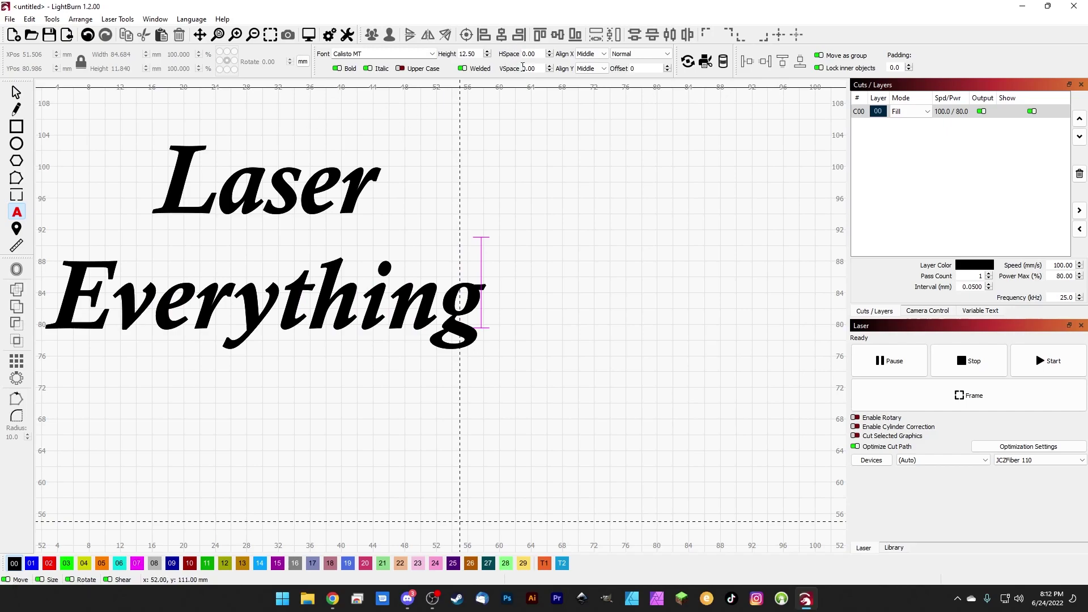
# Increase the two-line text's horizontal letter spacing to 2.00
pyautogui.click(549, 51)
pyautogui.click(549, 51)
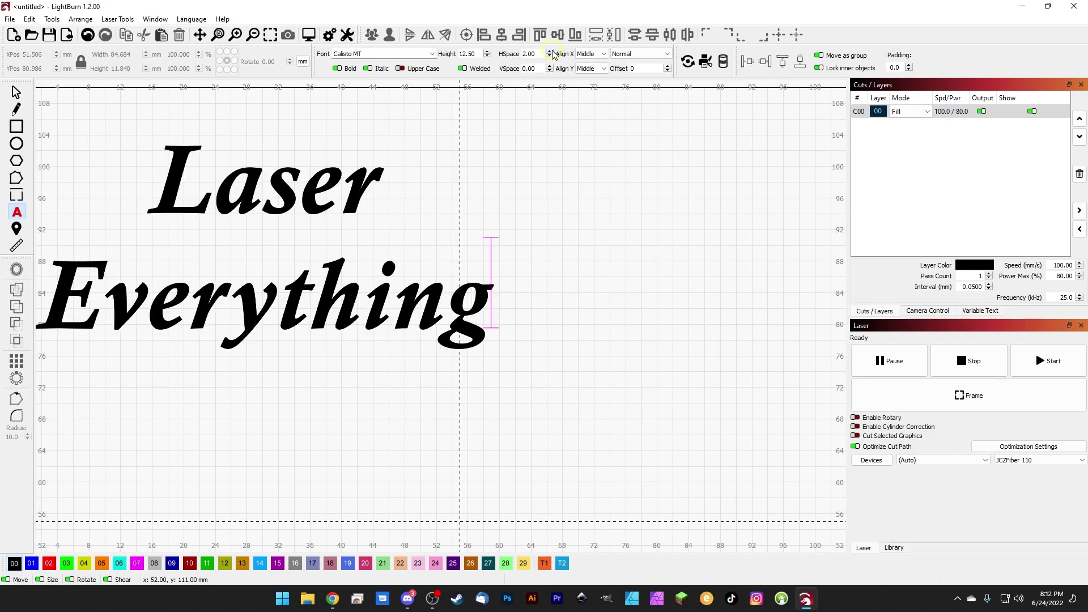
# Try wider horizontal letter spacing on the two-line text, and return the spacing to 0.00
pyautogui.click(549, 51)
pyautogui.click(549, 51)
pyautogui.click(549, 51)
pyautogui.click(548, 51)
pyautogui.click(549, 51)
pyautogui.click(549, 51)
pyautogui.click(549, 51)
pyautogui.click(549, 51)
pyautogui.click(548, 56)
pyautogui.click(549, 57)
pyautogui.click(548, 57)
pyautogui.click(549, 57)
pyautogui.click(549, 57)
pyautogui.click(549, 56)
pyautogui.click(549, 57)
pyautogui.click(549, 56)
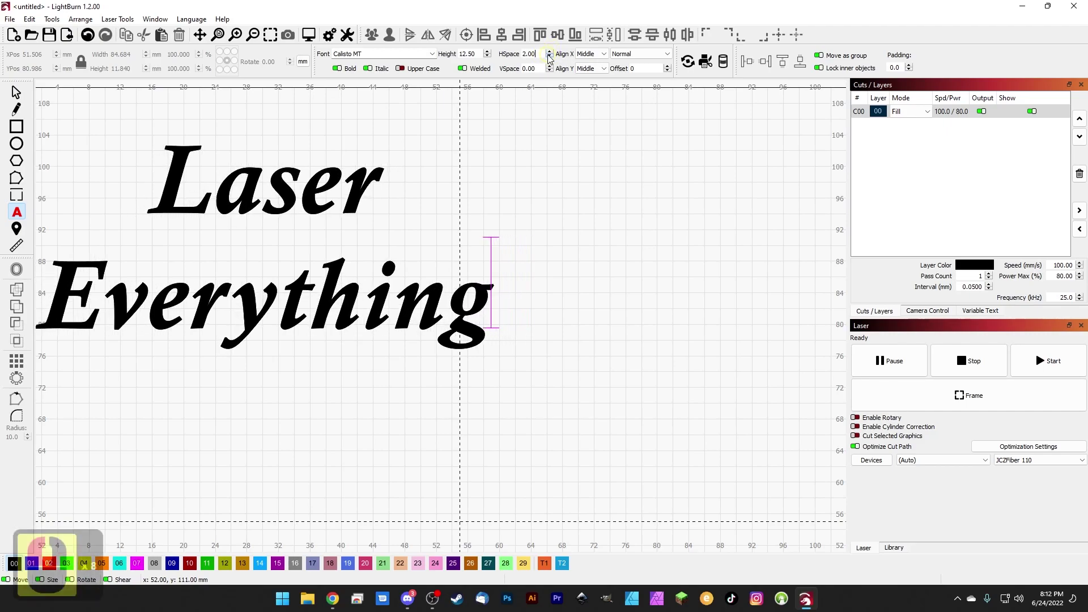
pyautogui.click(549, 56)
pyautogui.click(549, 57)
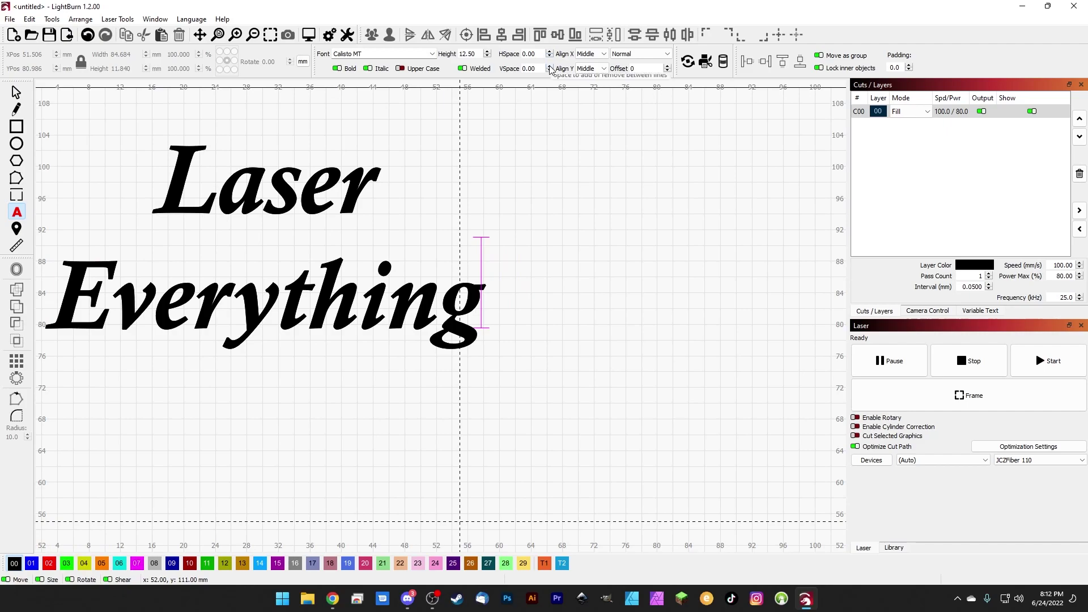
# Increase the two-line text's vertical line spacing to 15.00, and reduce it to -22.50 to bring the lines closer
pyautogui.click(549, 66)
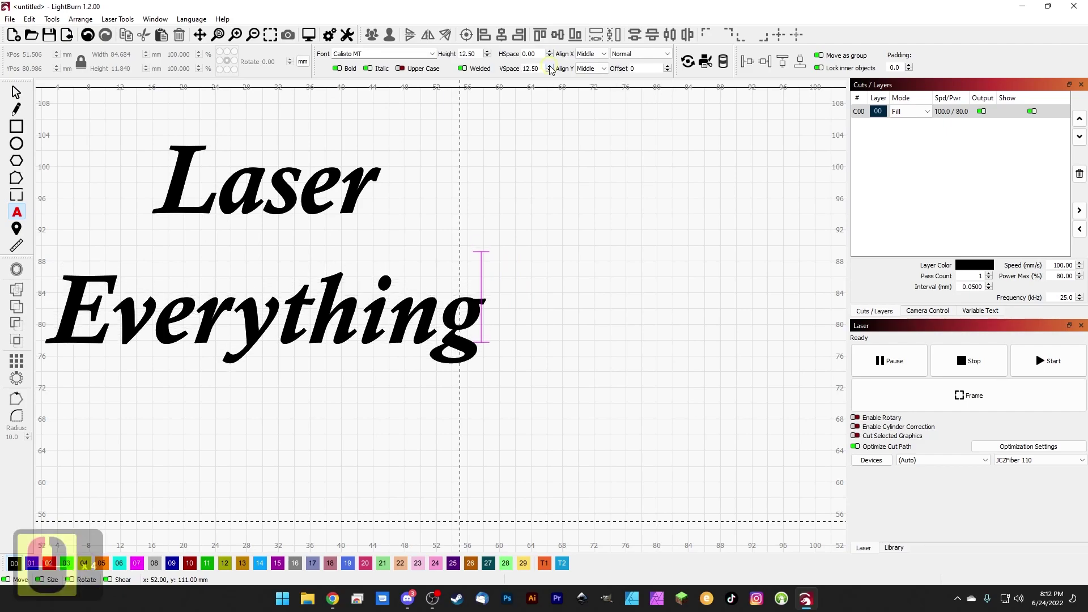
pyautogui.click(549, 72)
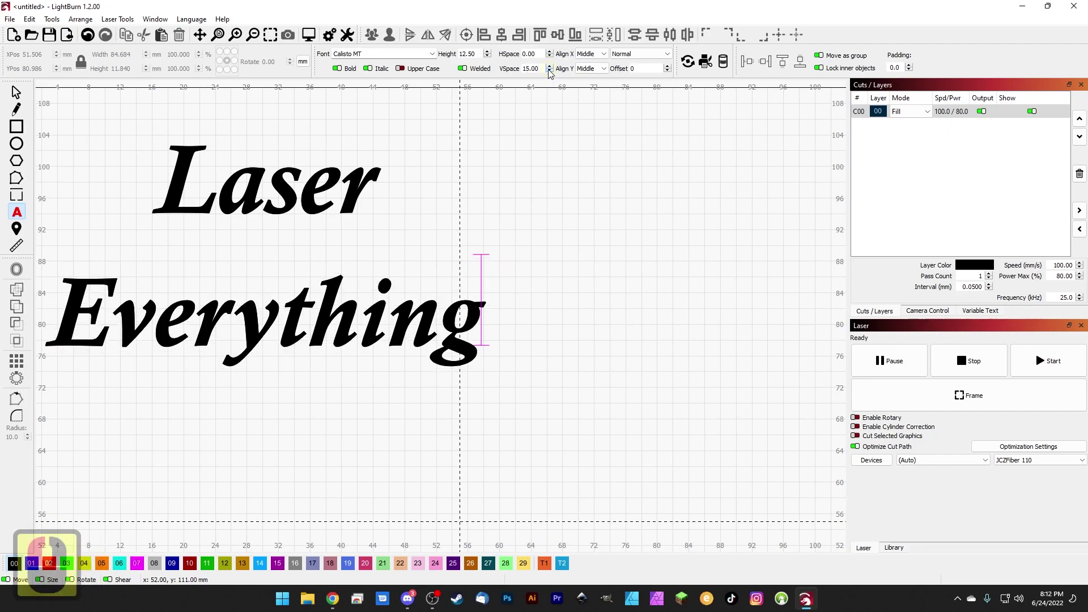
pyautogui.click(548, 72)
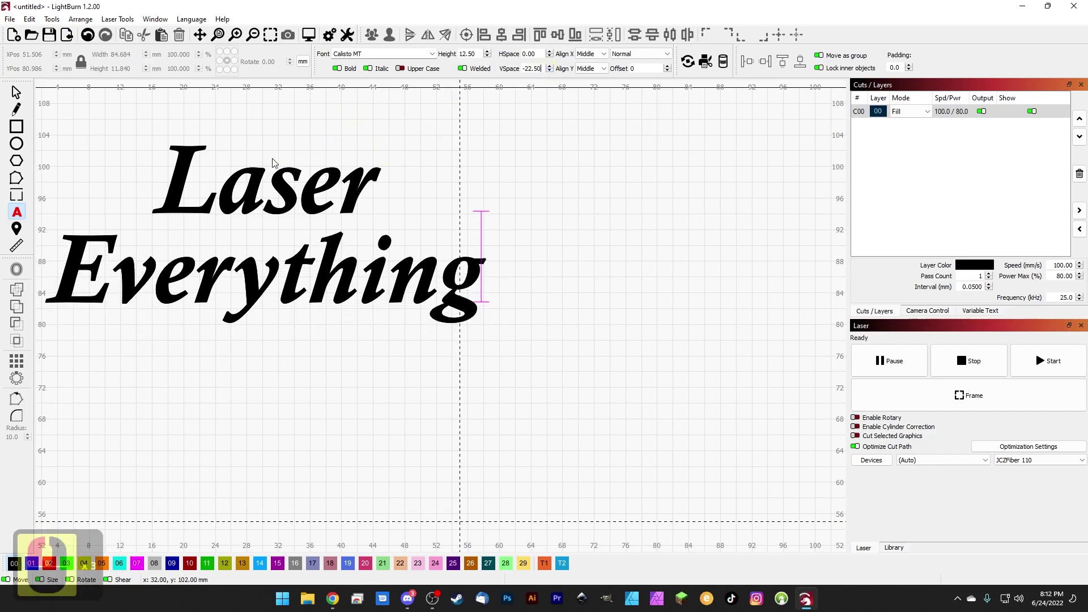
# Try the other horizontal alignments on the two-line text and return it to Middle
pyautogui.click(590, 54)
pyautogui.click(594, 63)
pyautogui.click(591, 54)
pyautogui.click(586, 79)
pyautogui.click(590, 54)
pyautogui.click(591, 70)
# Set the two-line text's vertical alignment to Bottom and keep its text type at Normal
pyautogui.click(590, 68)
pyautogui.click(589, 92)
pyautogui.click(640, 54)
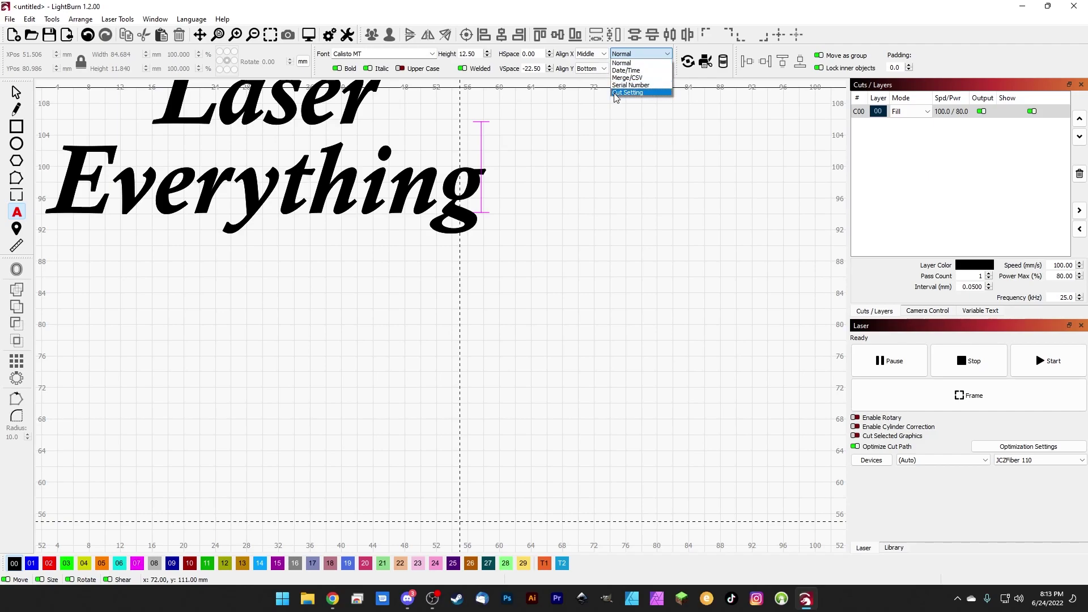
pyautogui.click(627, 62)
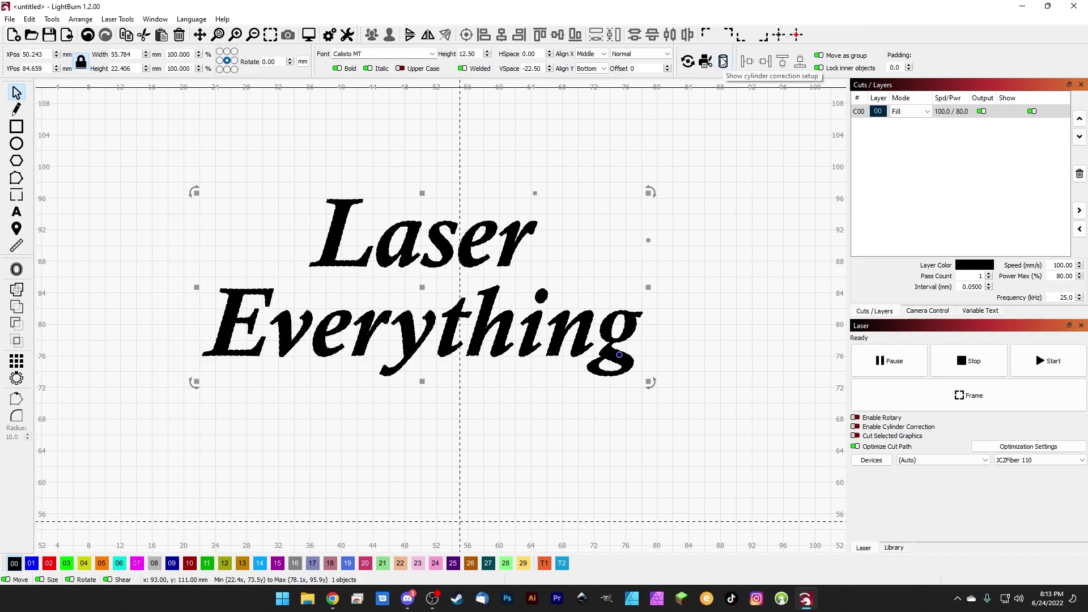
# Delete the two-line text and draw a closed, filled eight-sided polygon of about 43 by 27 mm with straight lines
pyautogui.moveTo(321, 268); pyautogui.dragTo(312, 213)
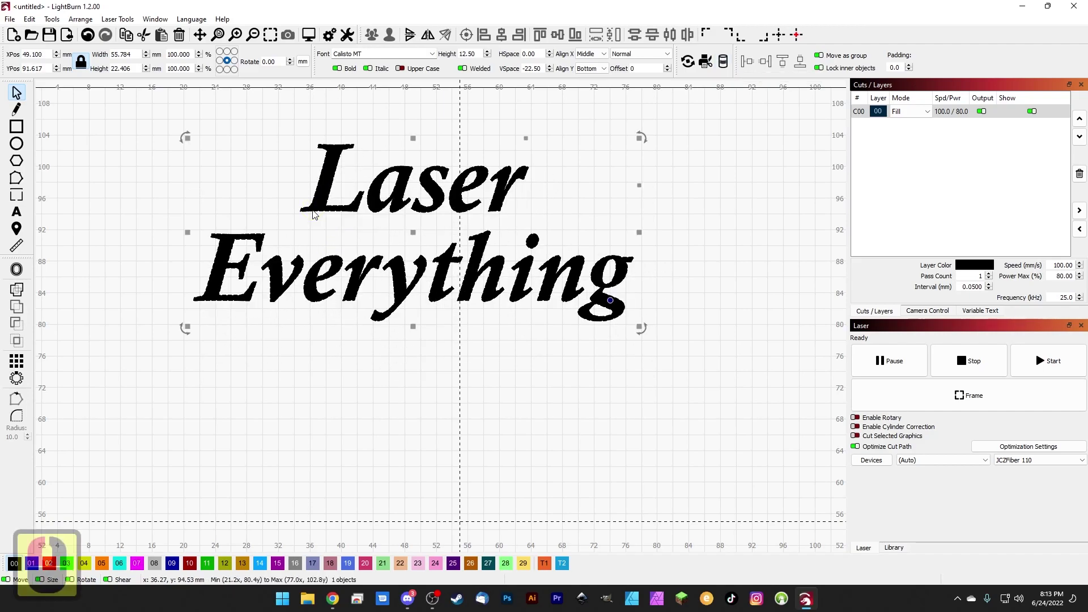
pyautogui.press('Delete')
pyautogui.click(16, 109)
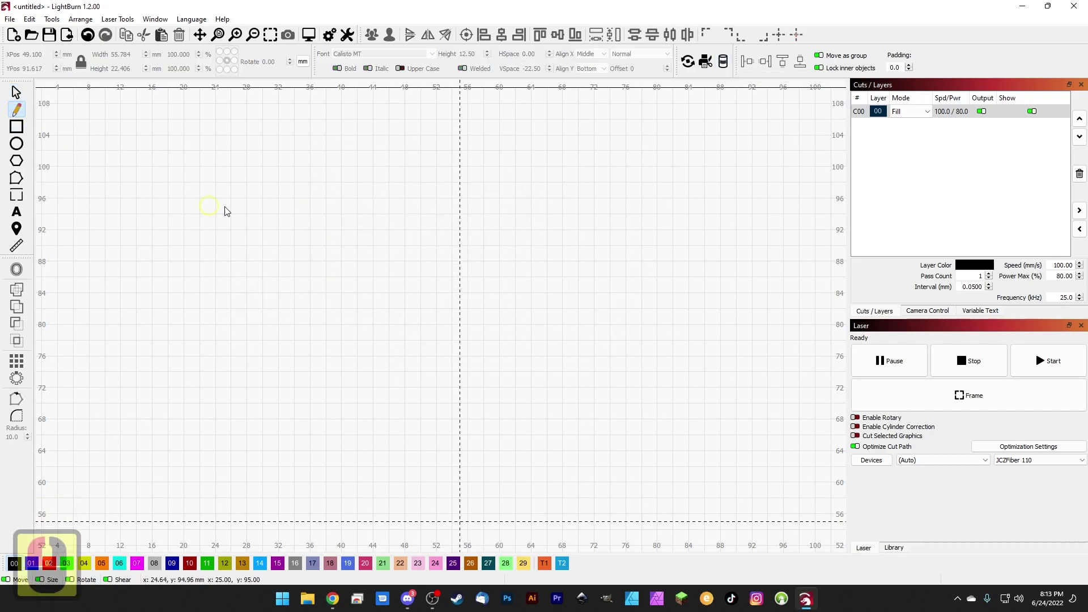
pyautogui.click(231, 205)
pyautogui.click(342, 191)
pyautogui.click(444, 214)
pyautogui.click(530, 293)
pyautogui.click(358, 402)
pyautogui.click(230, 356)
pyautogui.click(192, 269)
pyautogui.click(231, 205)
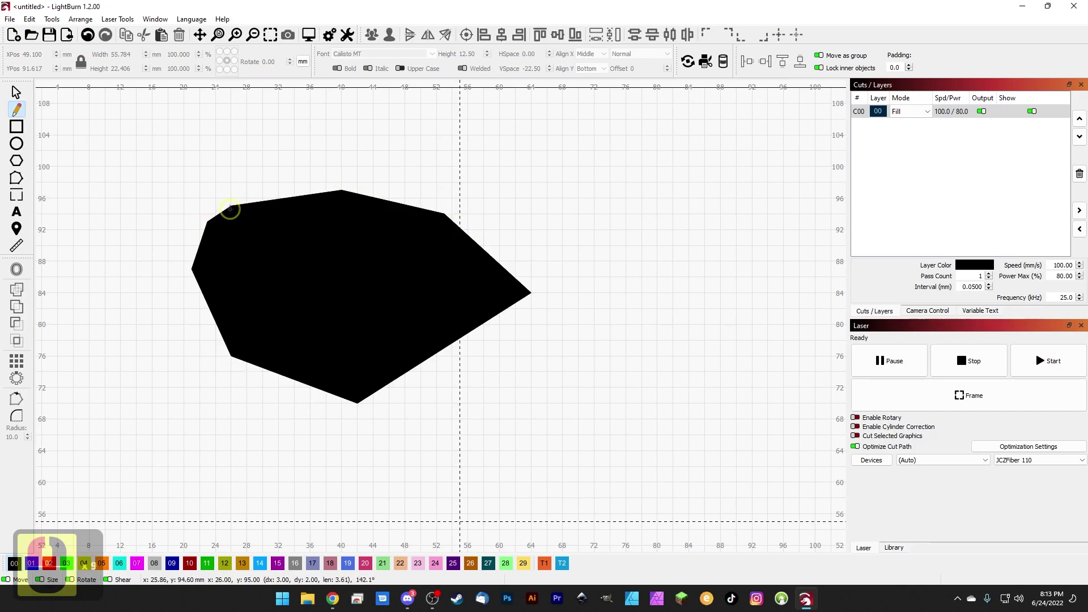
pyautogui.click(467, 250)
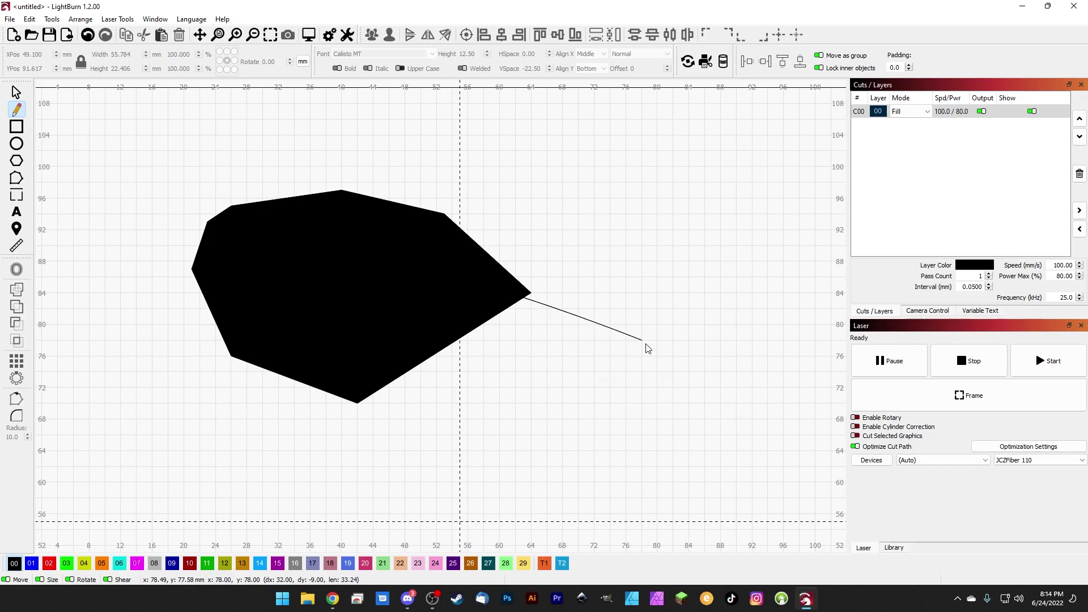
pyautogui.press('Escape')
pyautogui.click(452, 312)
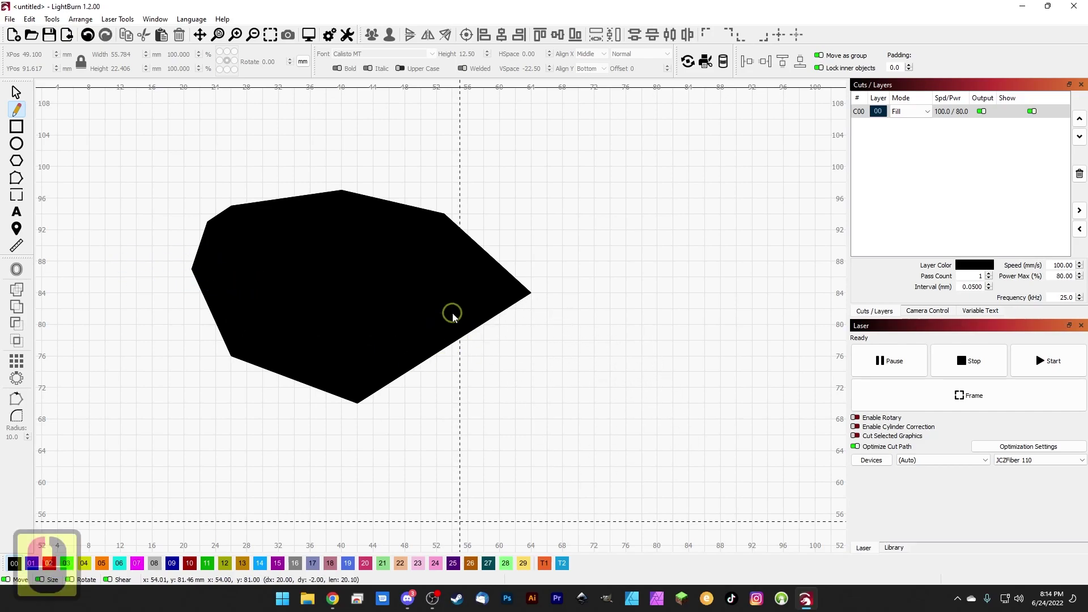
pyautogui.press('Escape')
# Move the drawn polygon to the right as one object and delete it
pyautogui.click(229, 221)
pyautogui.moveTo(277, 276); pyautogui.dragTo(385, 292)
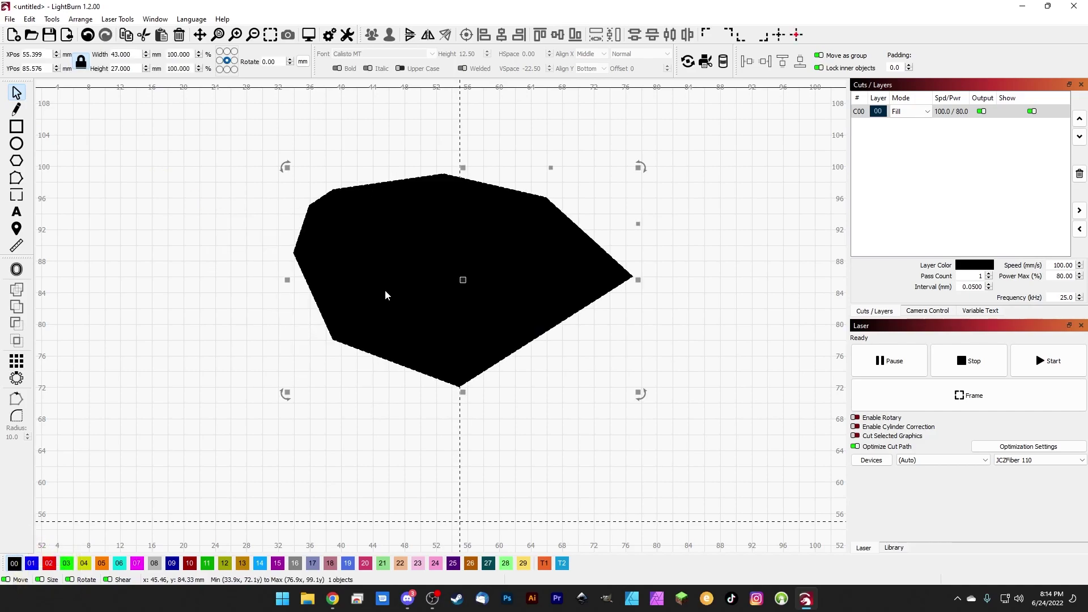
pyautogui.press('Delete')
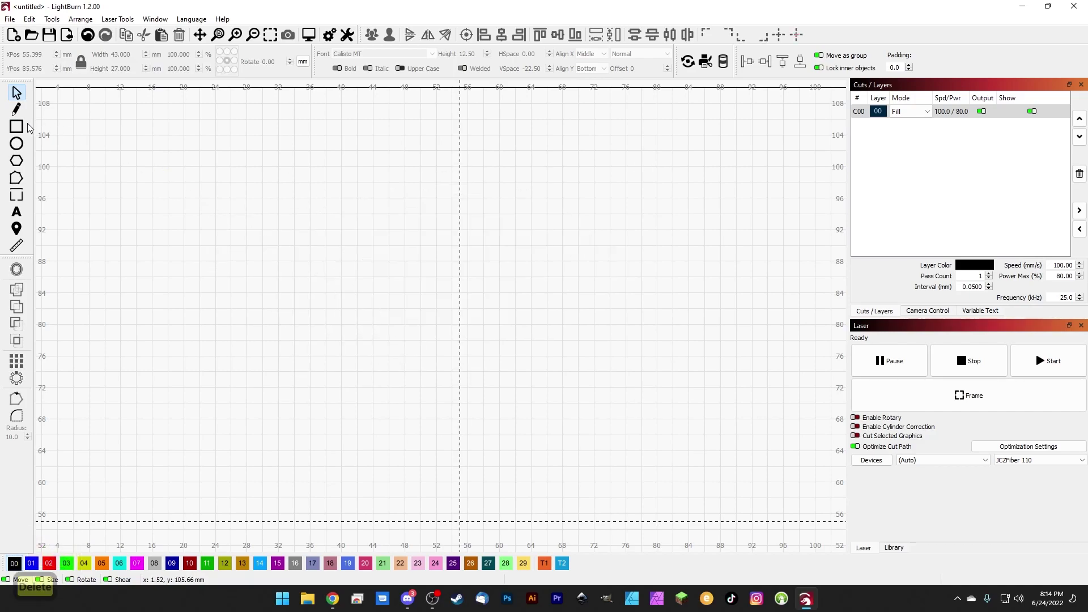
# Draw a 14 by 10 mm rectangle in the upper left of the workspace and a smaller ellipse beside it
pyautogui.click(17, 126)
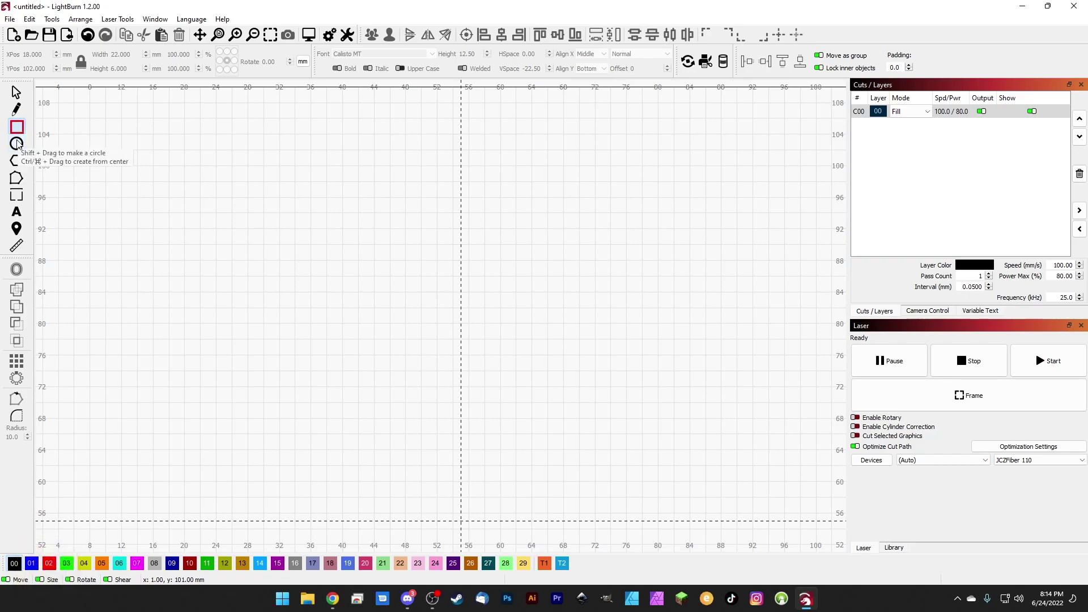
pyautogui.moveTo(90, 126); pyautogui.dragTo(201, 205)
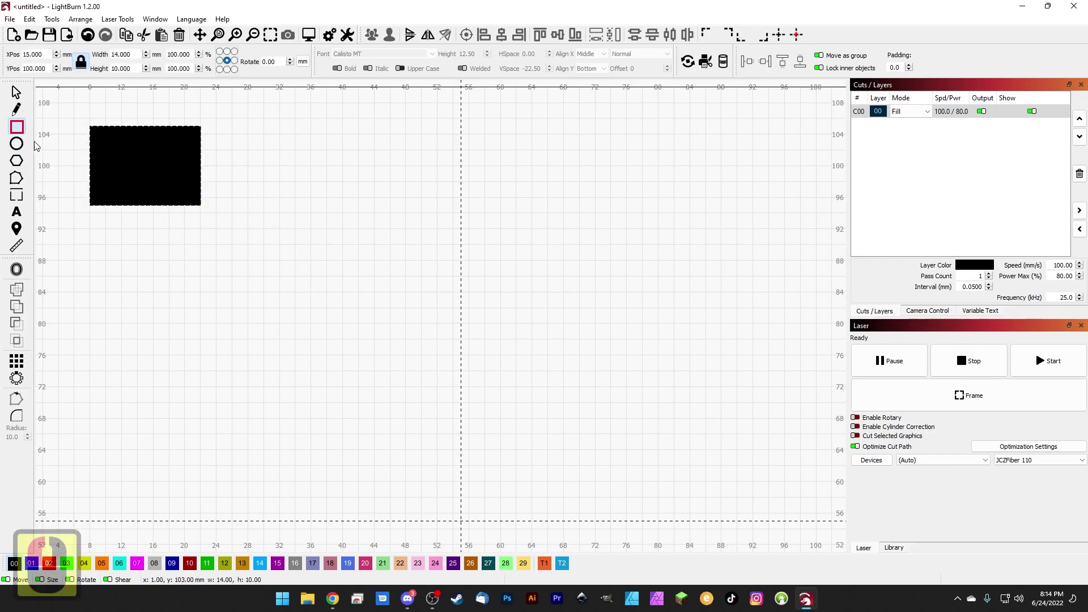
pyautogui.click(16, 144)
pyautogui.moveTo(231, 142); pyautogui.dragTo(304, 190)
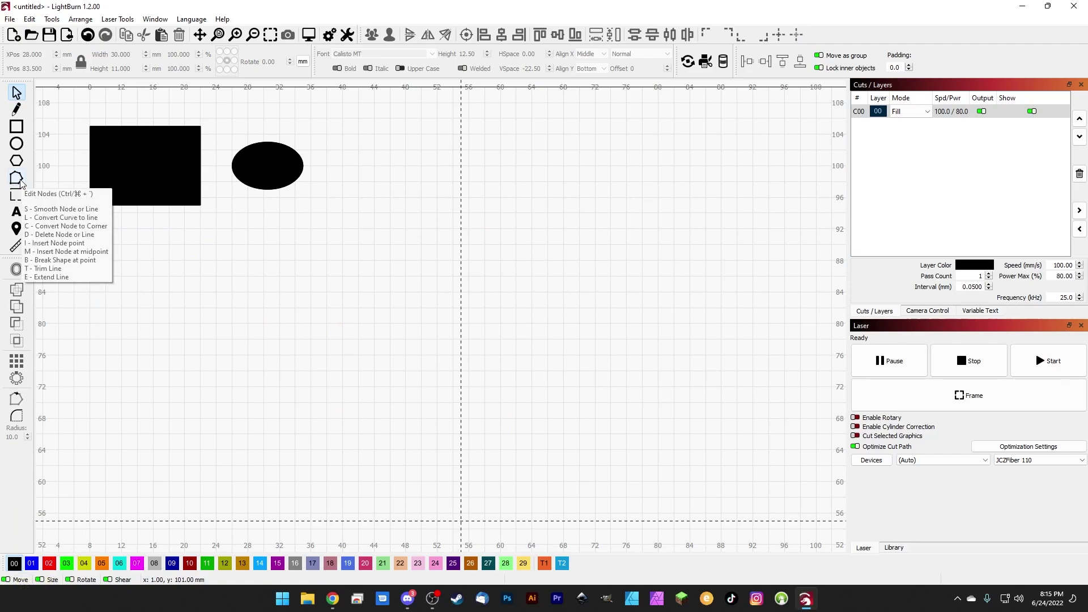
# Draw a closed triangle of about 16 by 16 mm with straight lines below the rectangle and ellipse
pyautogui.click(16, 111)
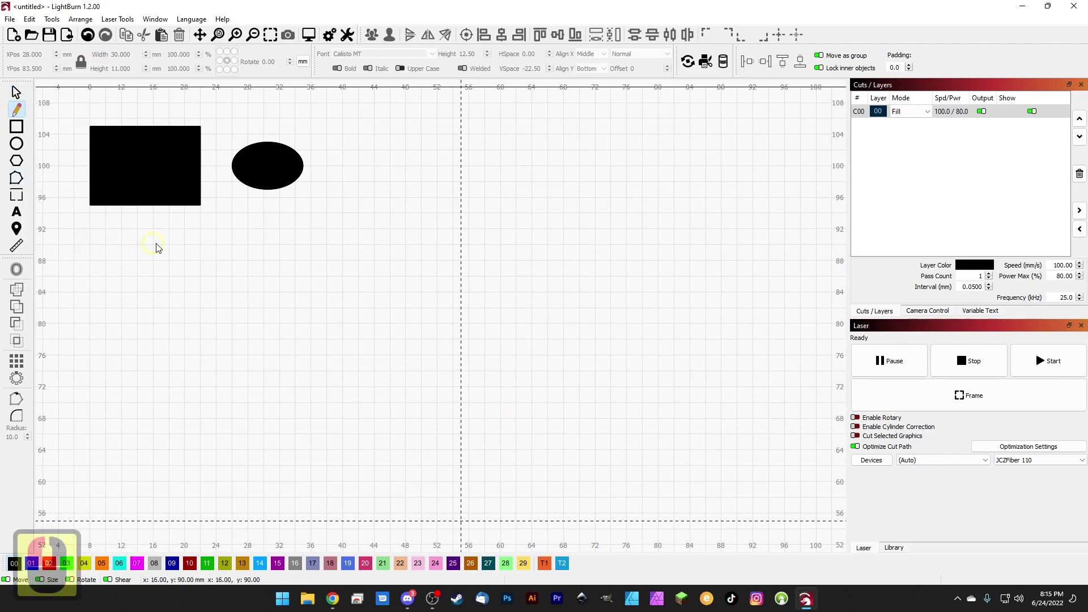
pyautogui.click(177, 253)
pyautogui.click(302, 347)
pyautogui.click(177, 379)
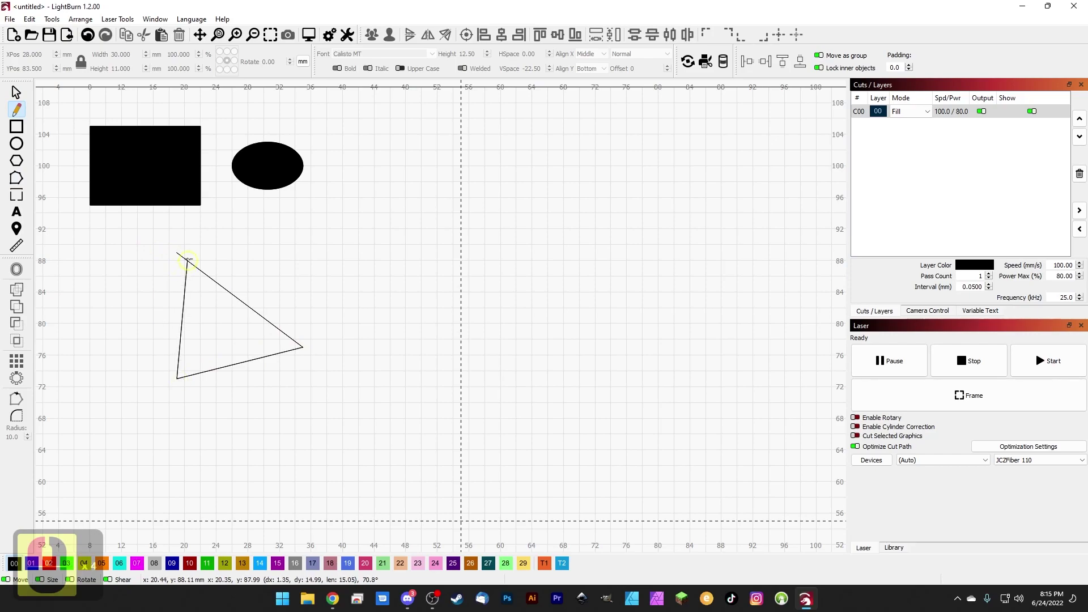
pyautogui.click(178, 252)
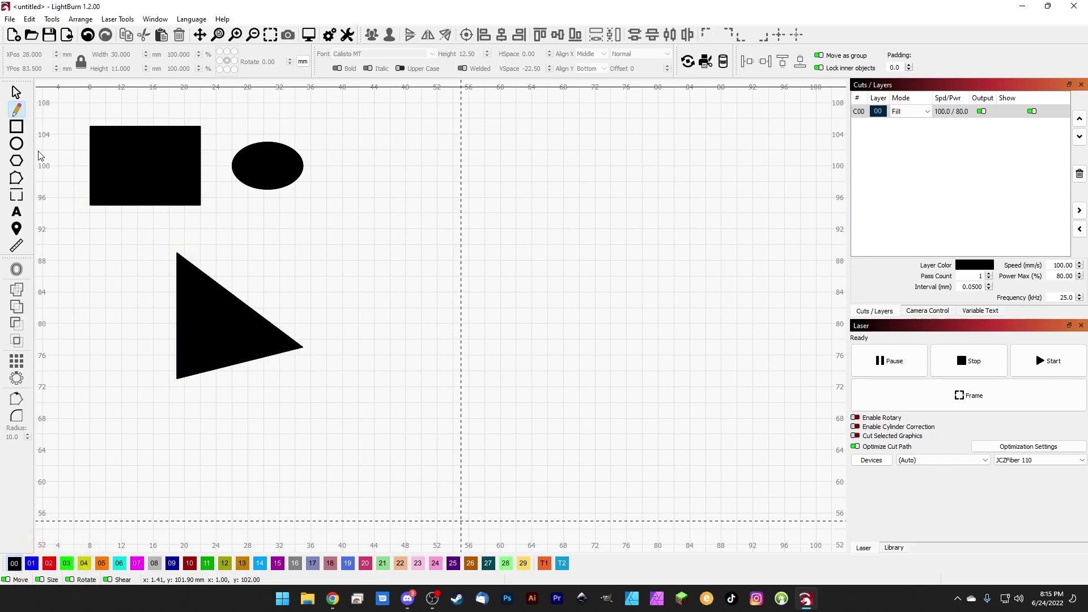
# Edit the triangle's nodes, shifting its upper corner slightly down and right and its lower-left corner slightly up
pyautogui.click(15, 180)
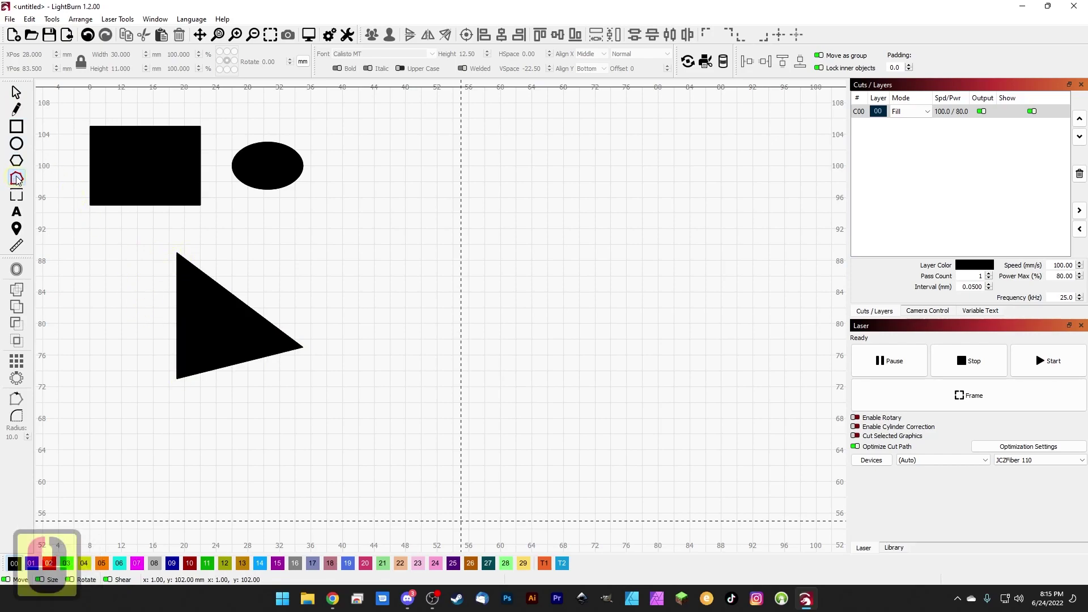
pyautogui.doubleClick(178, 252)
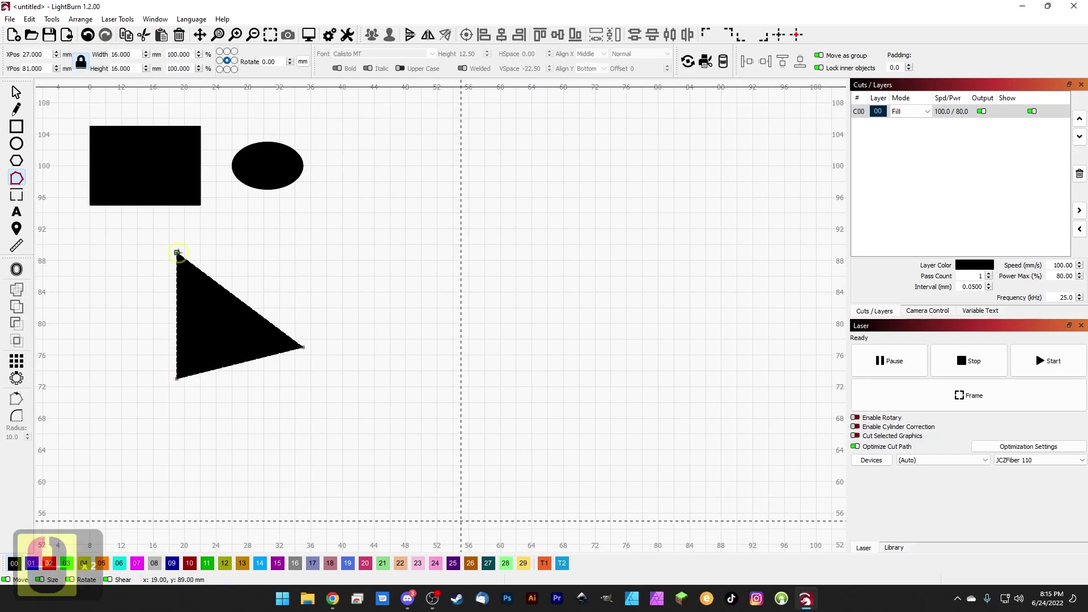
pyautogui.moveTo(177, 252)
pyautogui.mouseDown()
pyautogui.moveTo(209, 244)
pyautogui.moveTo(153, 287)
pyautogui.moveTo(184, 263)
pyautogui.mouseUp()
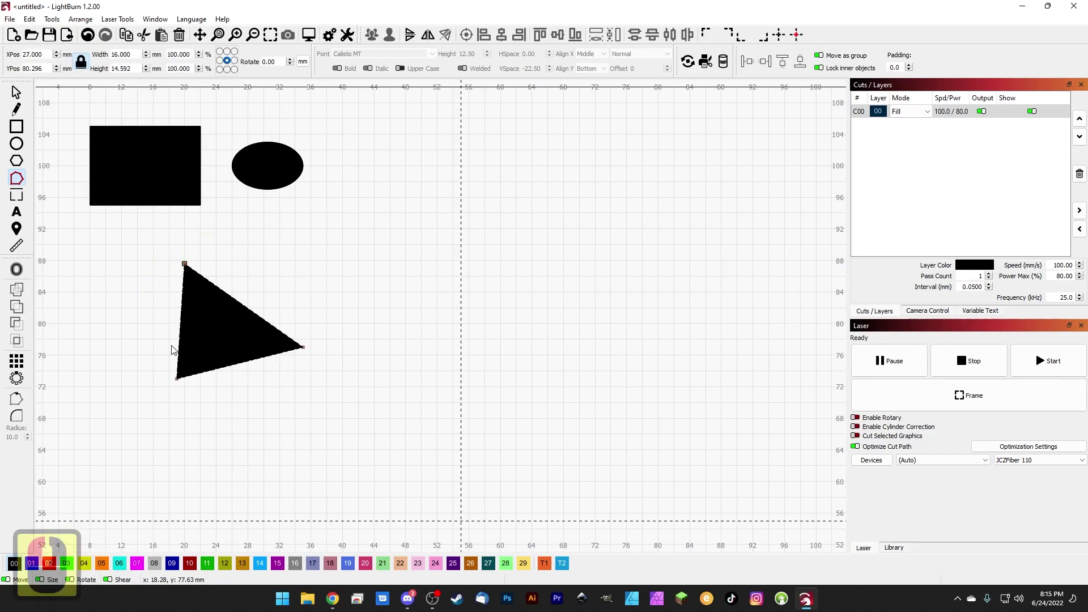
pyautogui.moveTo(176, 378)
pyautogui.mouseDown()
pyautogui.moveTo(213, 404)
pyautogui.moveTo(160, 357)
pyautogui.moveTo(177, 370)
pyautogui.mouseUp()
# Add the text "Hello" near the ellipse and move it to the right, clear of the other shapes
pyautogui.hotkey('ctrl', 't')
pyautogui.click(355, 264)
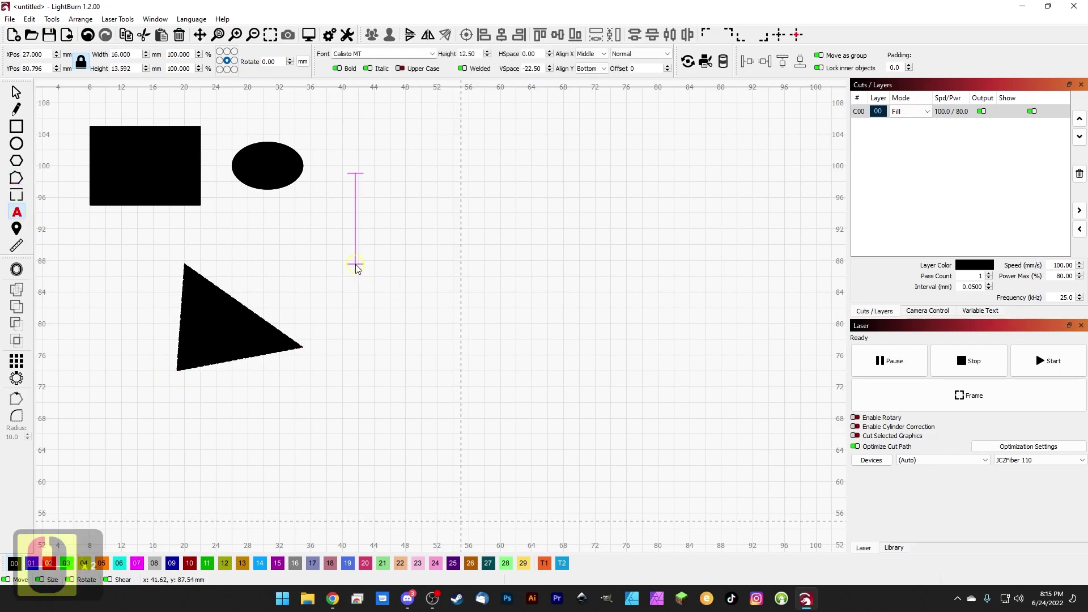
pyautogui.write('Hello')
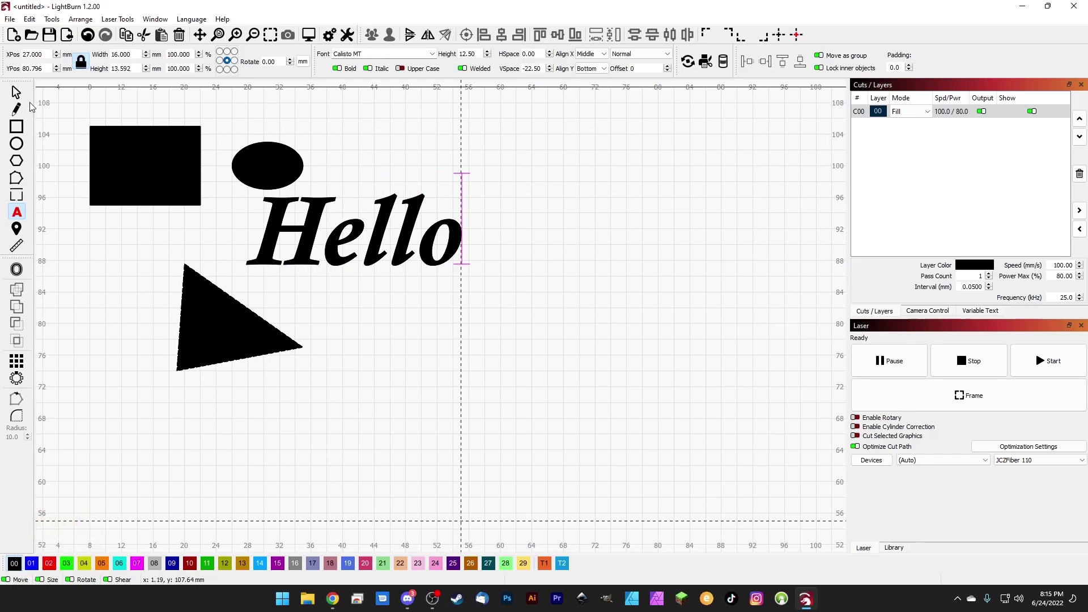
pyautogui.press('Escape')
pyautogui.moveTo(310, 238); pyautogui.dragTo(391, 254)
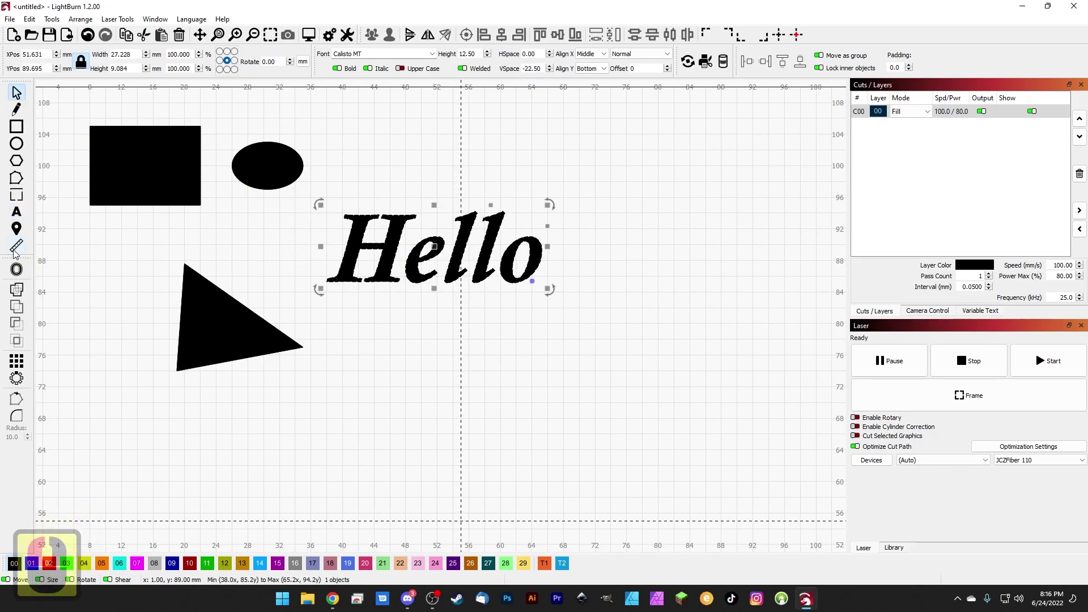
# Examine the measurements of the "Hello" outline and measure the distance across the word
pyautogui.click(17, 245)
pyautogui.moveTo(495, 229); pyautogui.dragTo(660, 198)
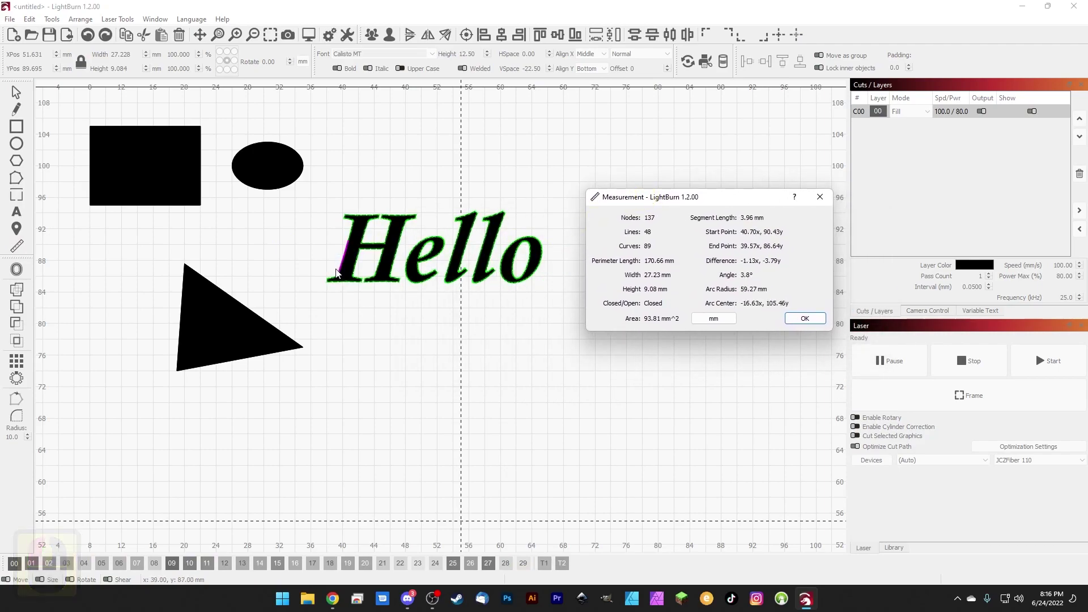
pyautogui.moveTo(327, 249); pyautogui.dragTo(542, 245)
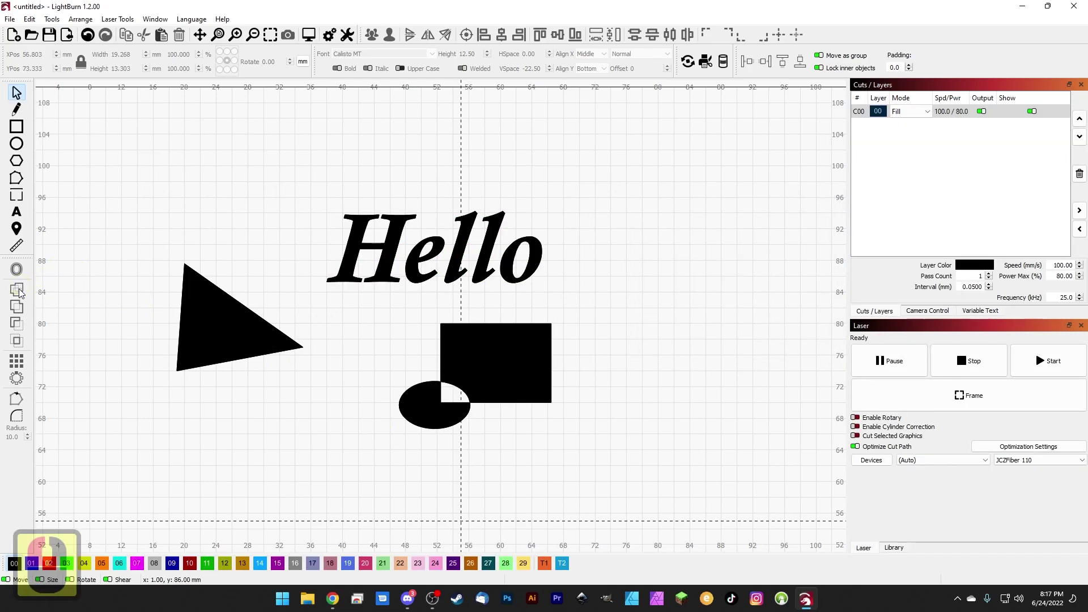
# Try subtracting the ellipse from the overlapping rectangle, undo the subtraction, and intersect the two shapes instead
pyautogui.moveTo(368, 311); pyautogui.dragTo(600, 465)
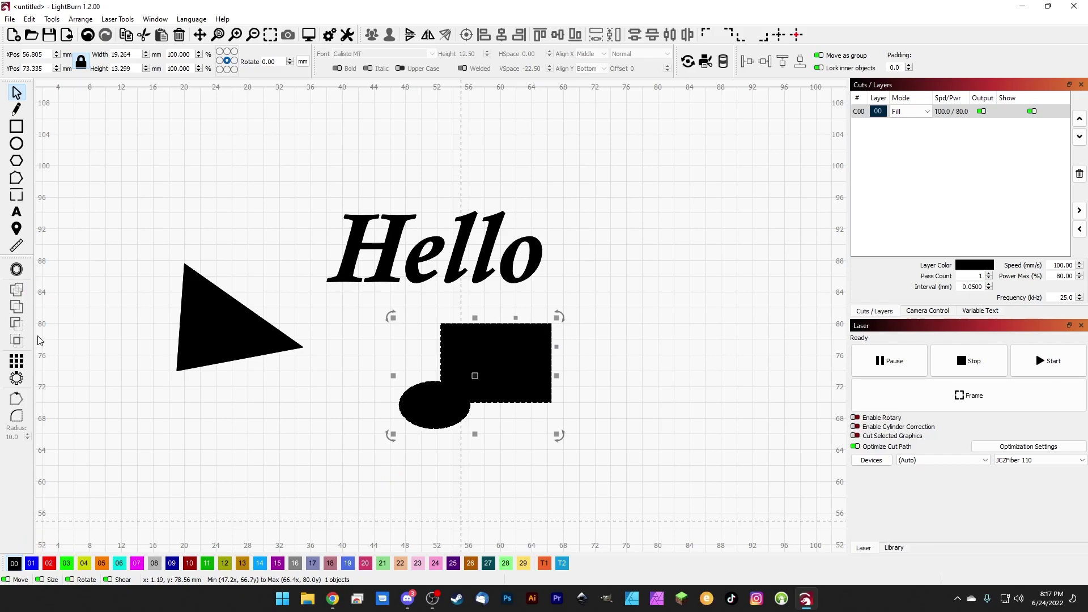
pyautogui.click(16, 323)
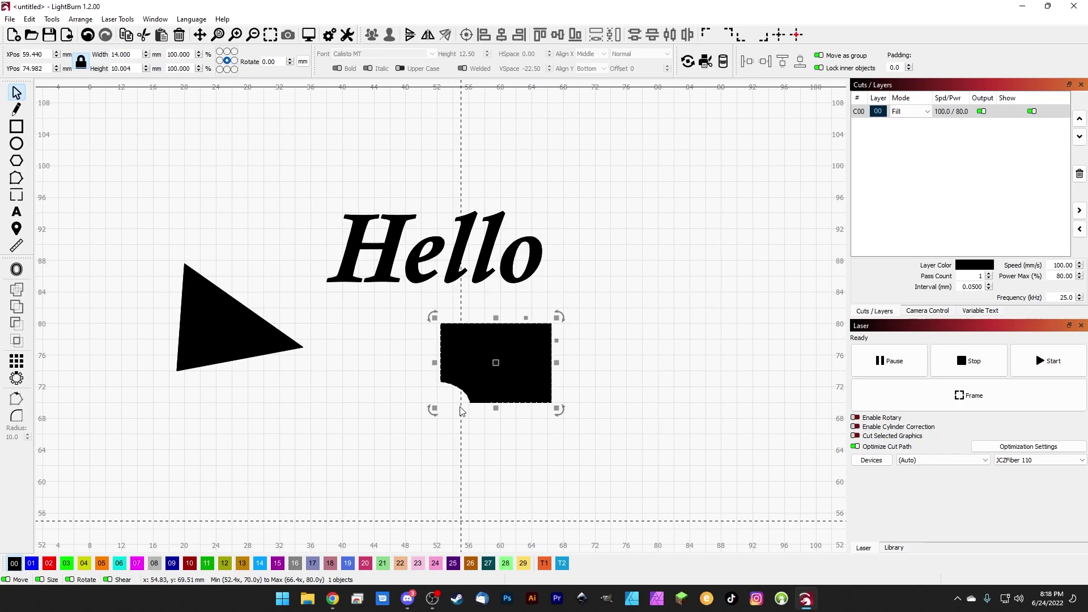
pyautogui.hotkey('ctrl', 'z')
pyautogui.click(17, 341)
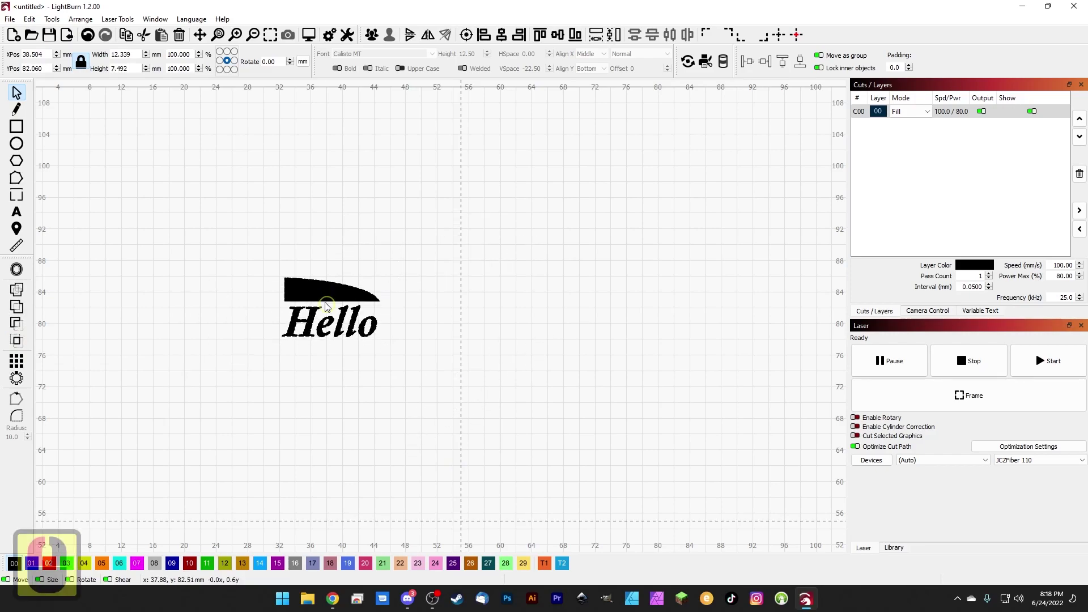
# Move the "Hello" text and curved shape up and left, and set up a grid array of 3 columns by 3 rows
pyautogui.moveTo(319, 333); pyautogui.dragTo(256, 264)
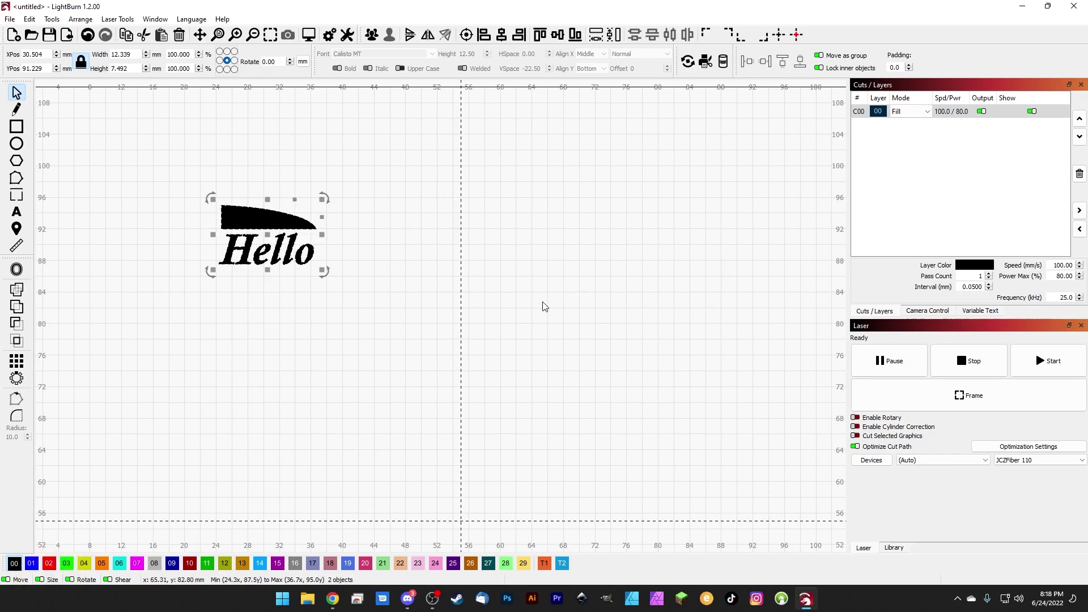
pyautogui.click(18, 362)
pyautogui.moveTo(495, 177); pyautogui.dragTo(596, 135)
pyautogui.click(635, 163)
pyautogui.click(635, 163)
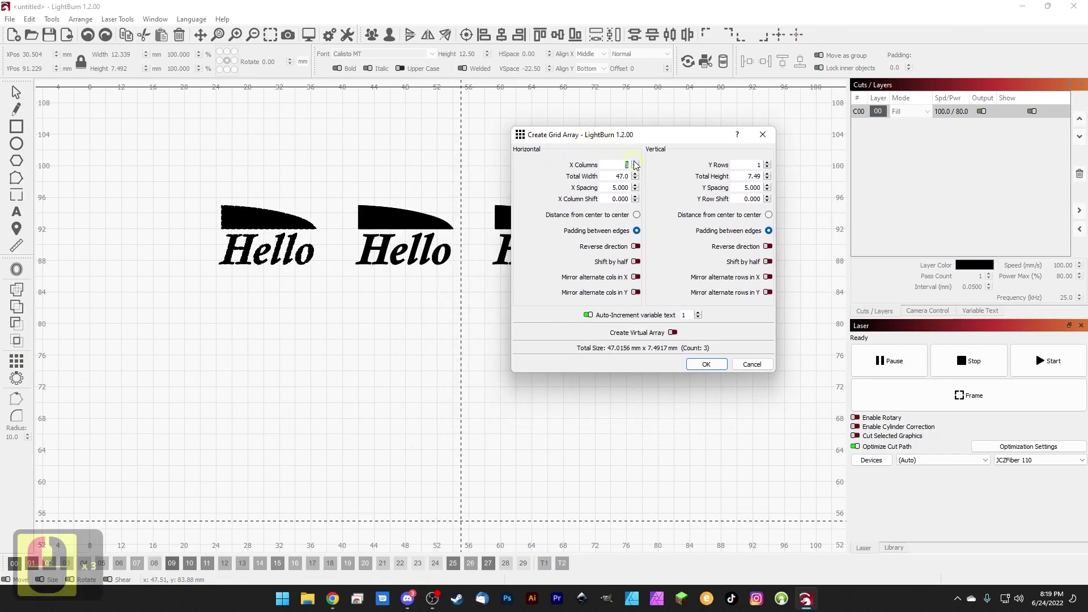
pyautogui.click(767, 163)
pyautogui.click(767, 162)
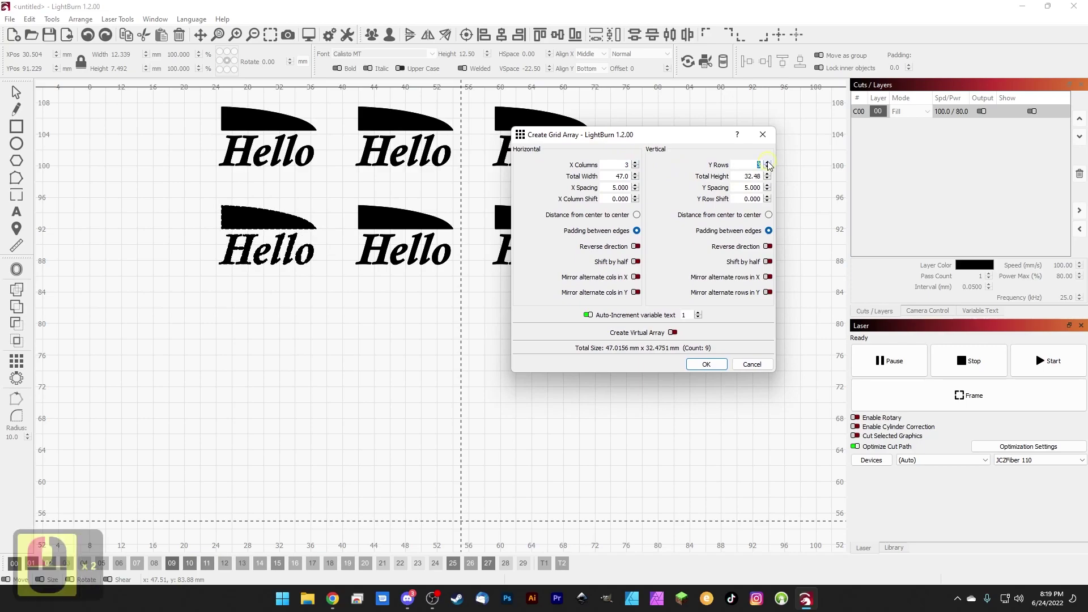
# Adjust the grid array's horizontal spacing, settling on 8.000 with padding between edges
pyautogui.moveTo(380, 205); pyautogui.dragTo(259, 376)
pyautogui.moveTo(640, 135); pyautogui.dragTo(742, 127)
pyautogui.doubleClick(723, 180)
pyautogui.click(738, 178)
pyautogui.click(739, 178)
pyautogui.click(738, 177)
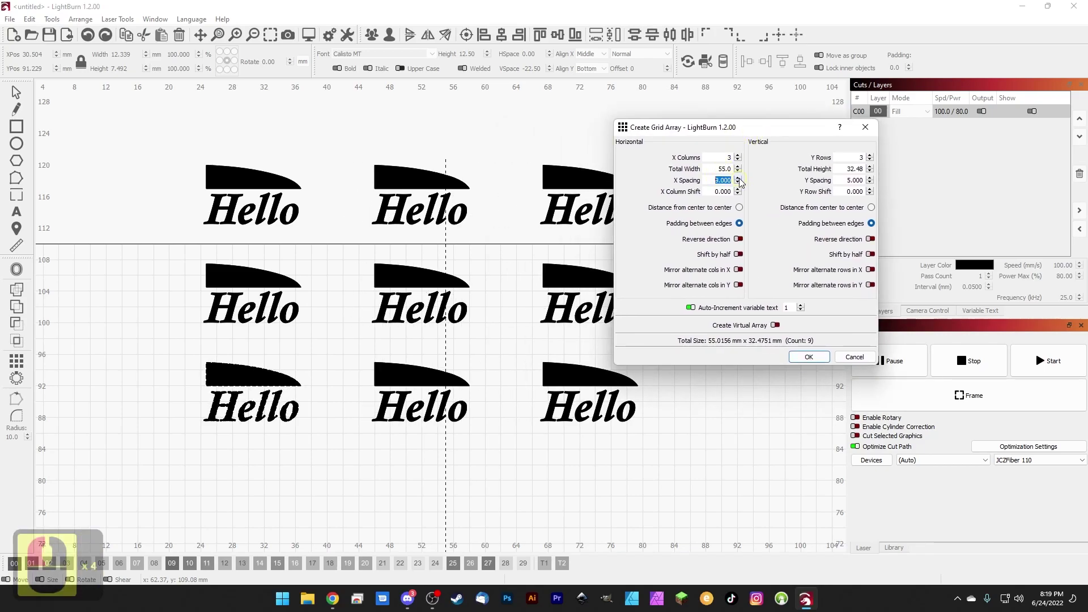
pyautogui.click(738, 177)
pyautogui.click(738, 178)
pyautogui.click(737, 183)
pyautogui.click(738, 182)
pyautogui.click(738, 182)
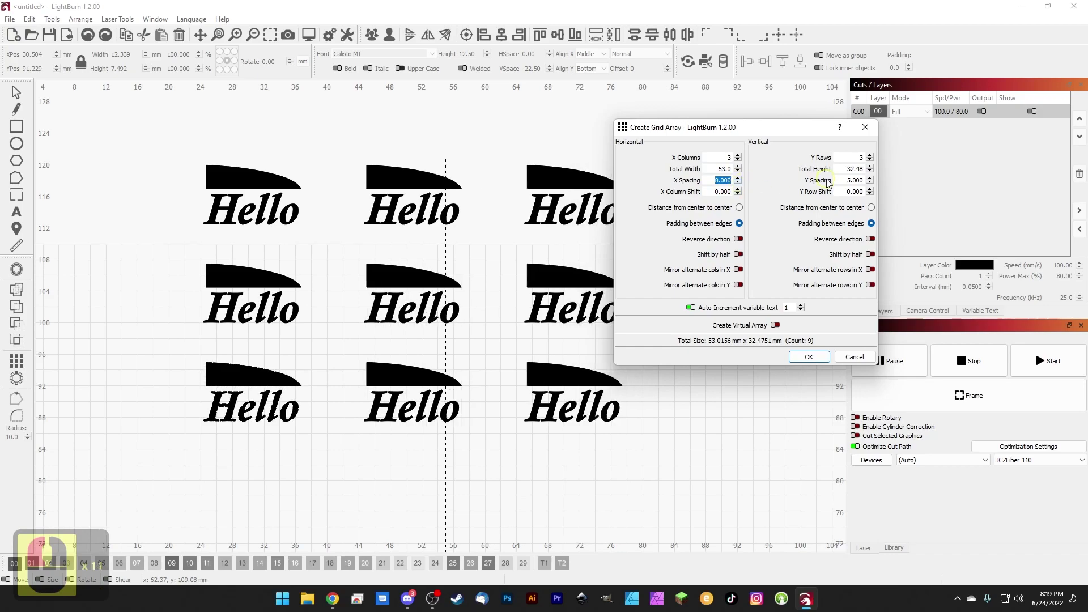
# Reduce the grid array to 2 columns and set its vertical spacing to 4.000
pyautogui.click(738, 160)
pyautogui.click(870, 177)
pyautogui.click(869, 177)
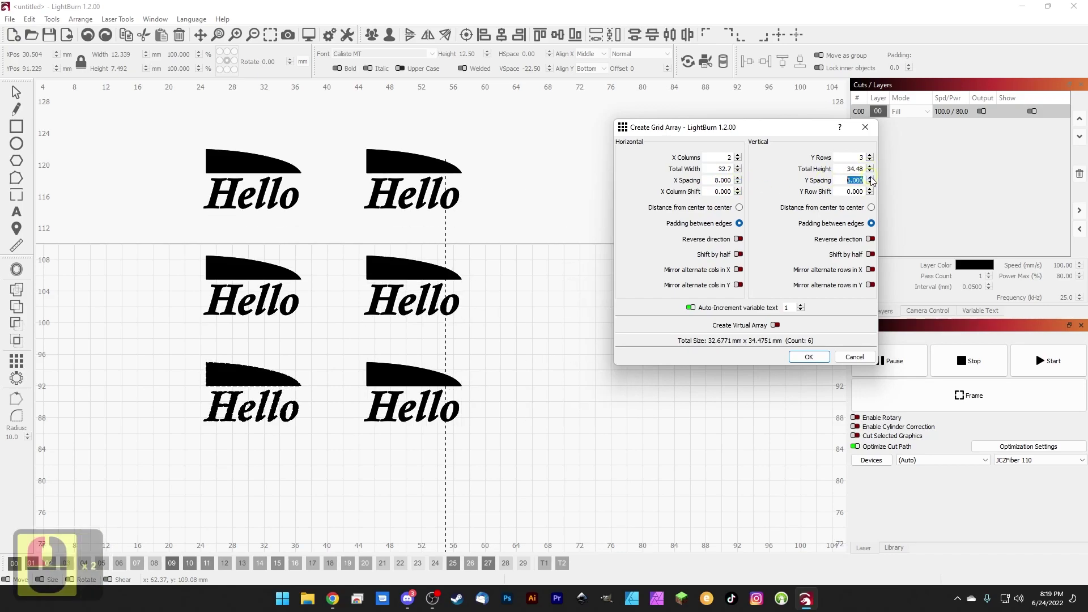
pyautogui.click(869, 177)
pyautogui.click(869, 178)
pyautogui.click(870, 183)
pyautogui.moveTo(870, 184); pyautogui.dragTo(869, 184)
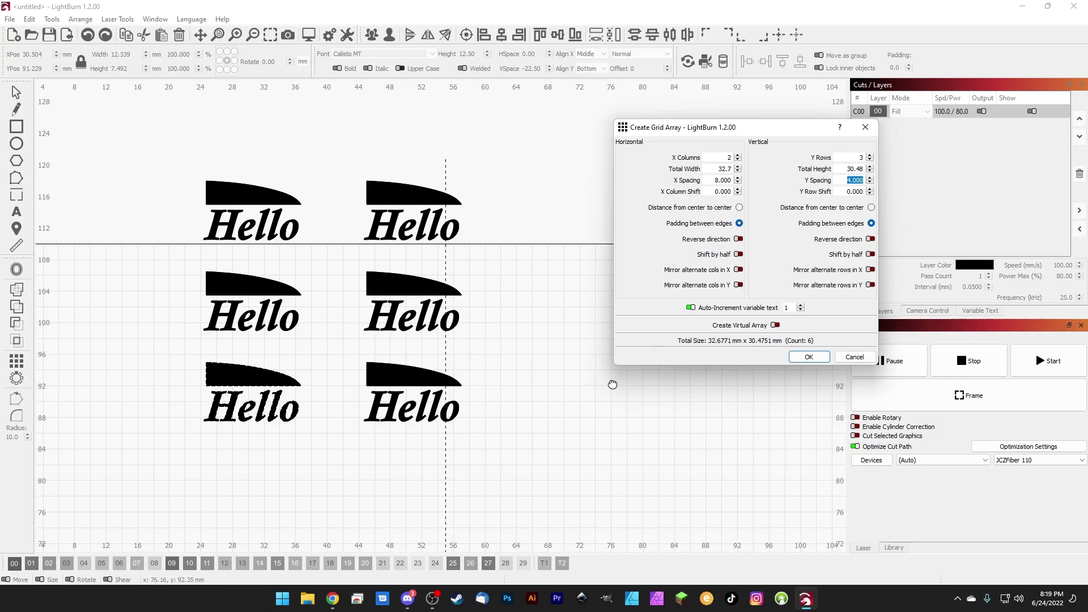
# Create the grid array and clear the objects from the workspace
pyautogui.click(804, 357)
pyautogui.press('Delete')
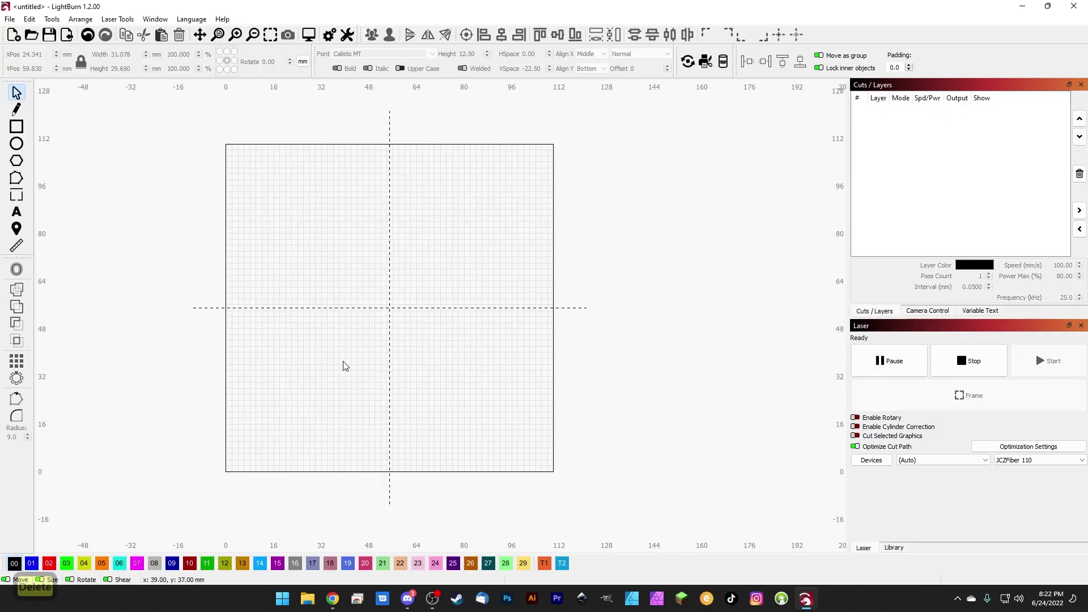